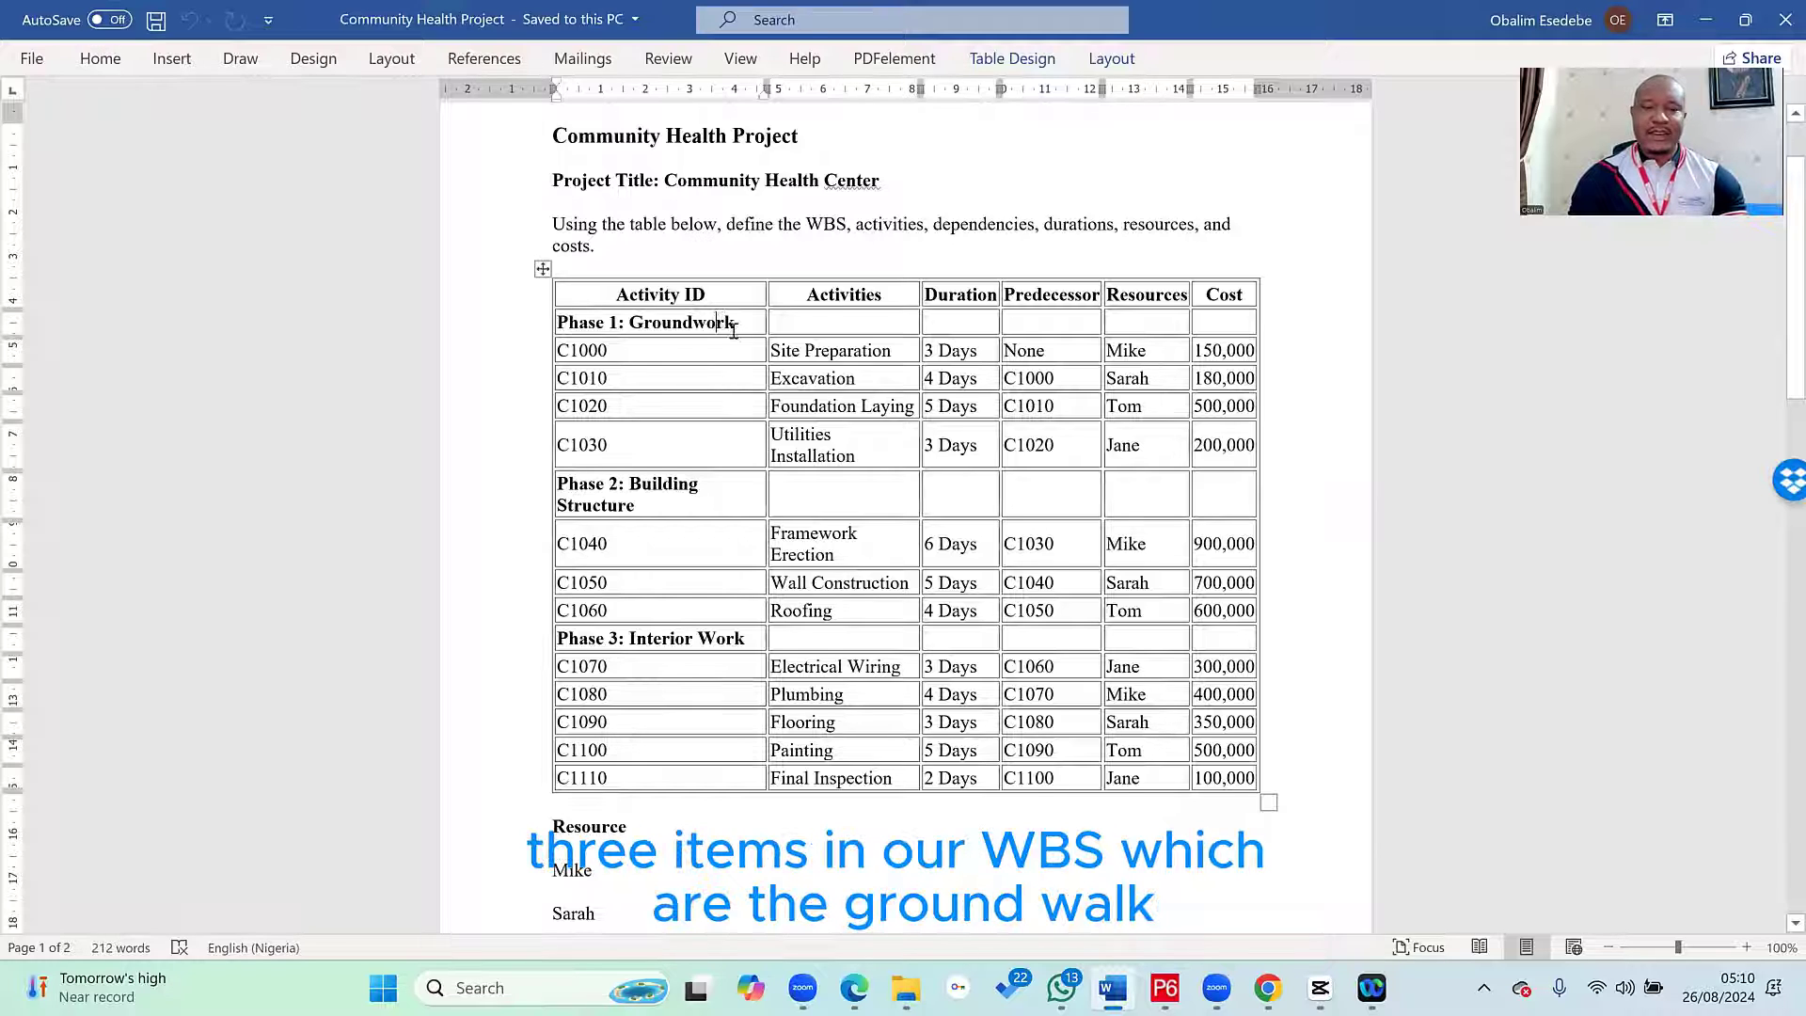
- Review the brief's Phase 1 Groundwork, Phase 2 Building Structure and Phase 3 Interior Work headings, then go to P6
{"action": "left_click", "coordinate": [739, 323]}
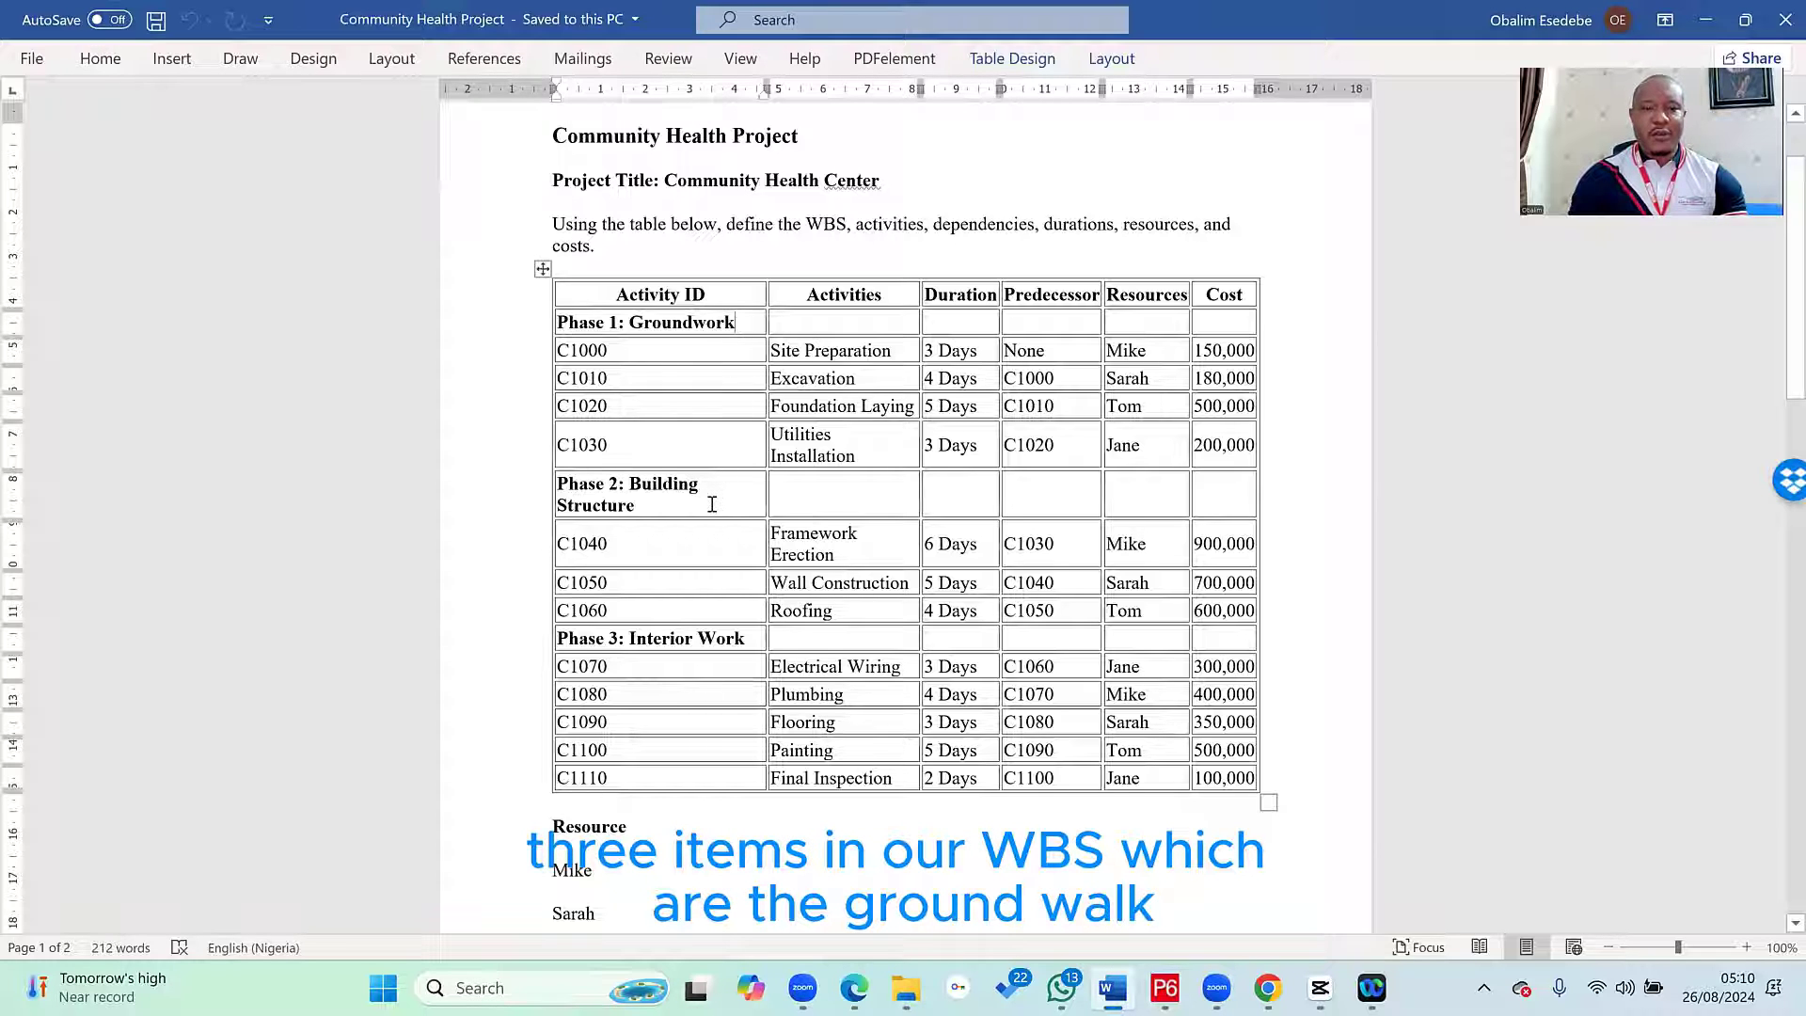
{"action": "left_click", "coordinate": [712, 505]}
{"action": "left_click", "coordinate": [752, 640]}
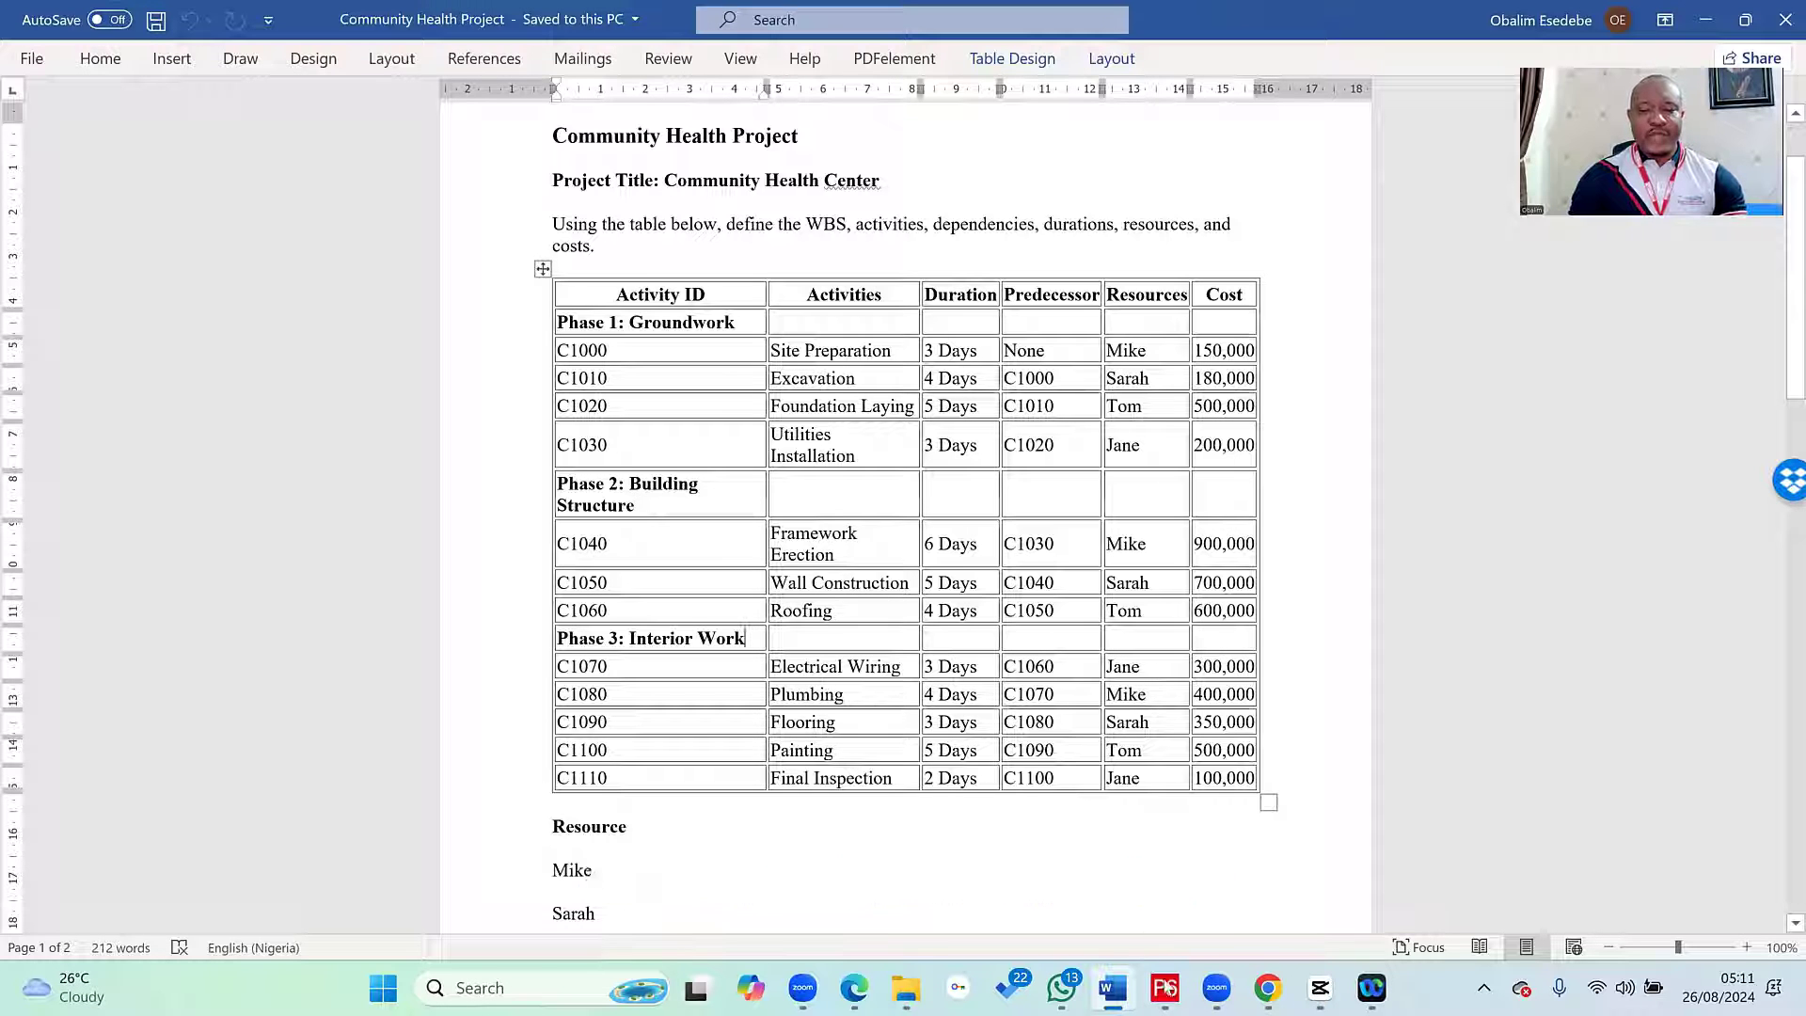
{"action": "key", "text": "alt+Tab"}
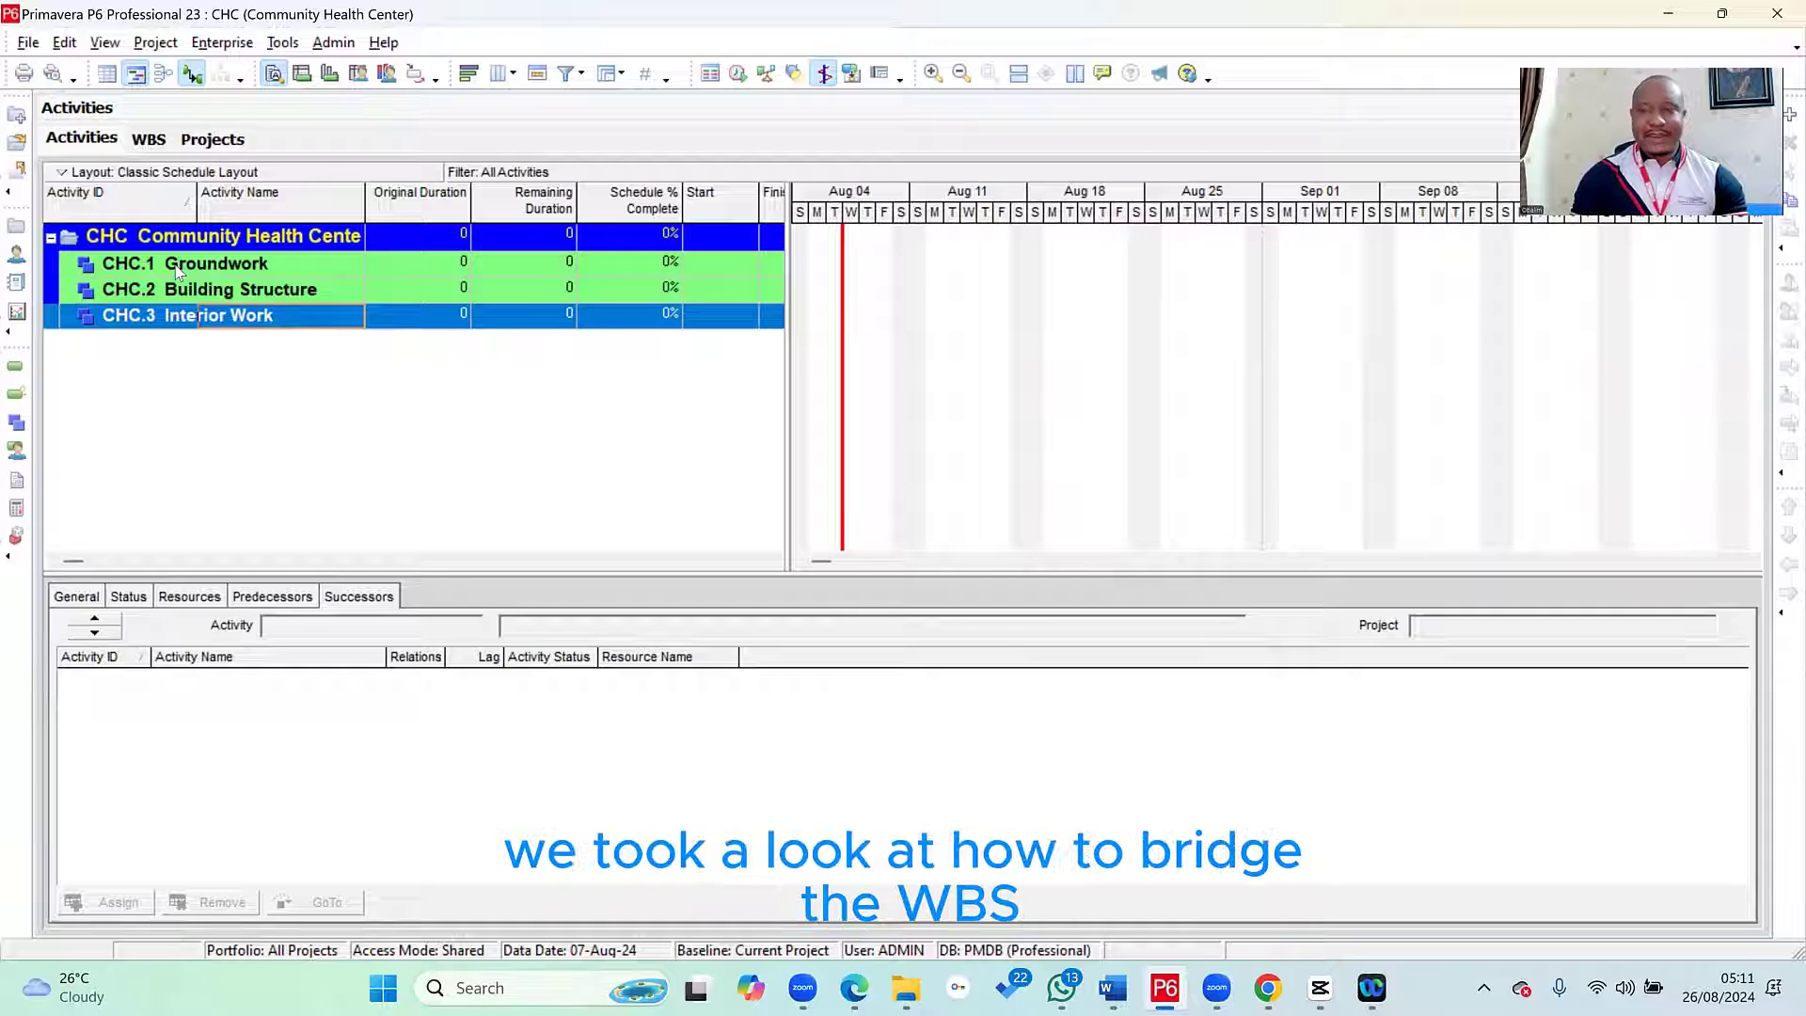
- Inspect WBS elements CHC.1 Groundwork, CHC.2 Building Structure and CHC.3 Interior Work, each at 0 duration
{"action": "left_click", "coordinate": [266, 270]}
{"action": "left_click", "coordinate": [273, 291]}
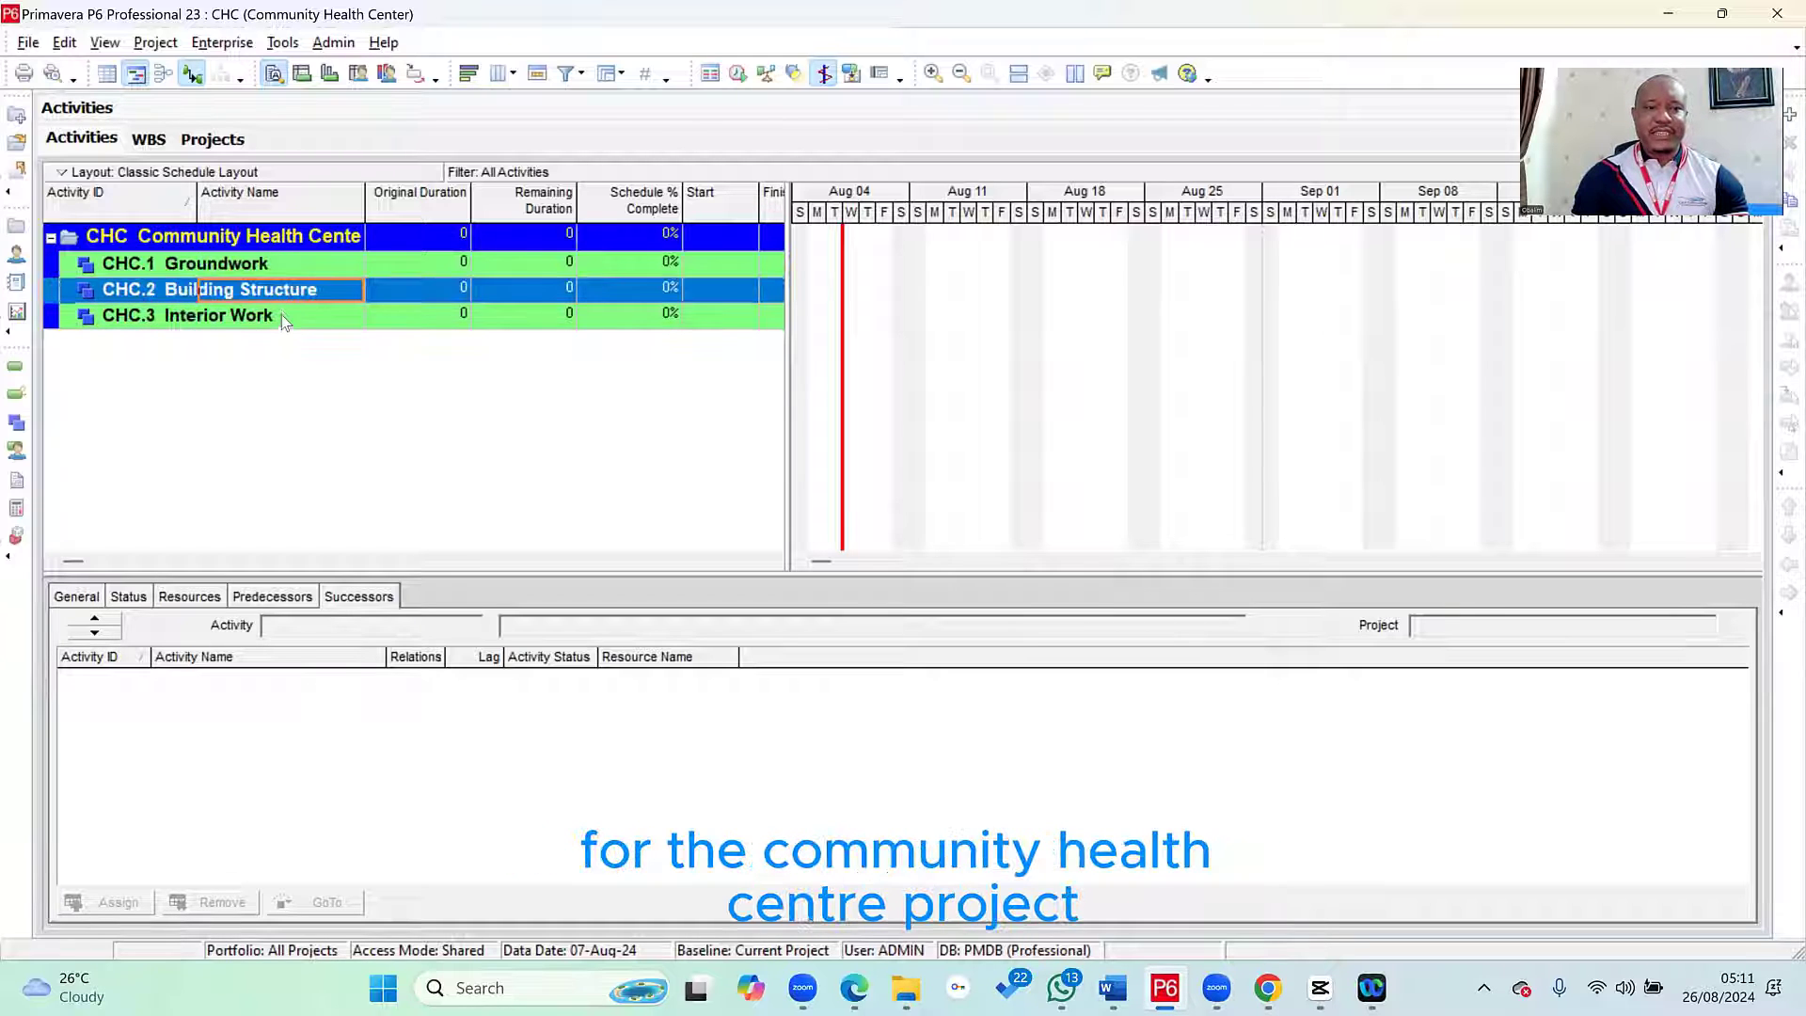
{"action": "left_click", "coordinate": [280, 323]}
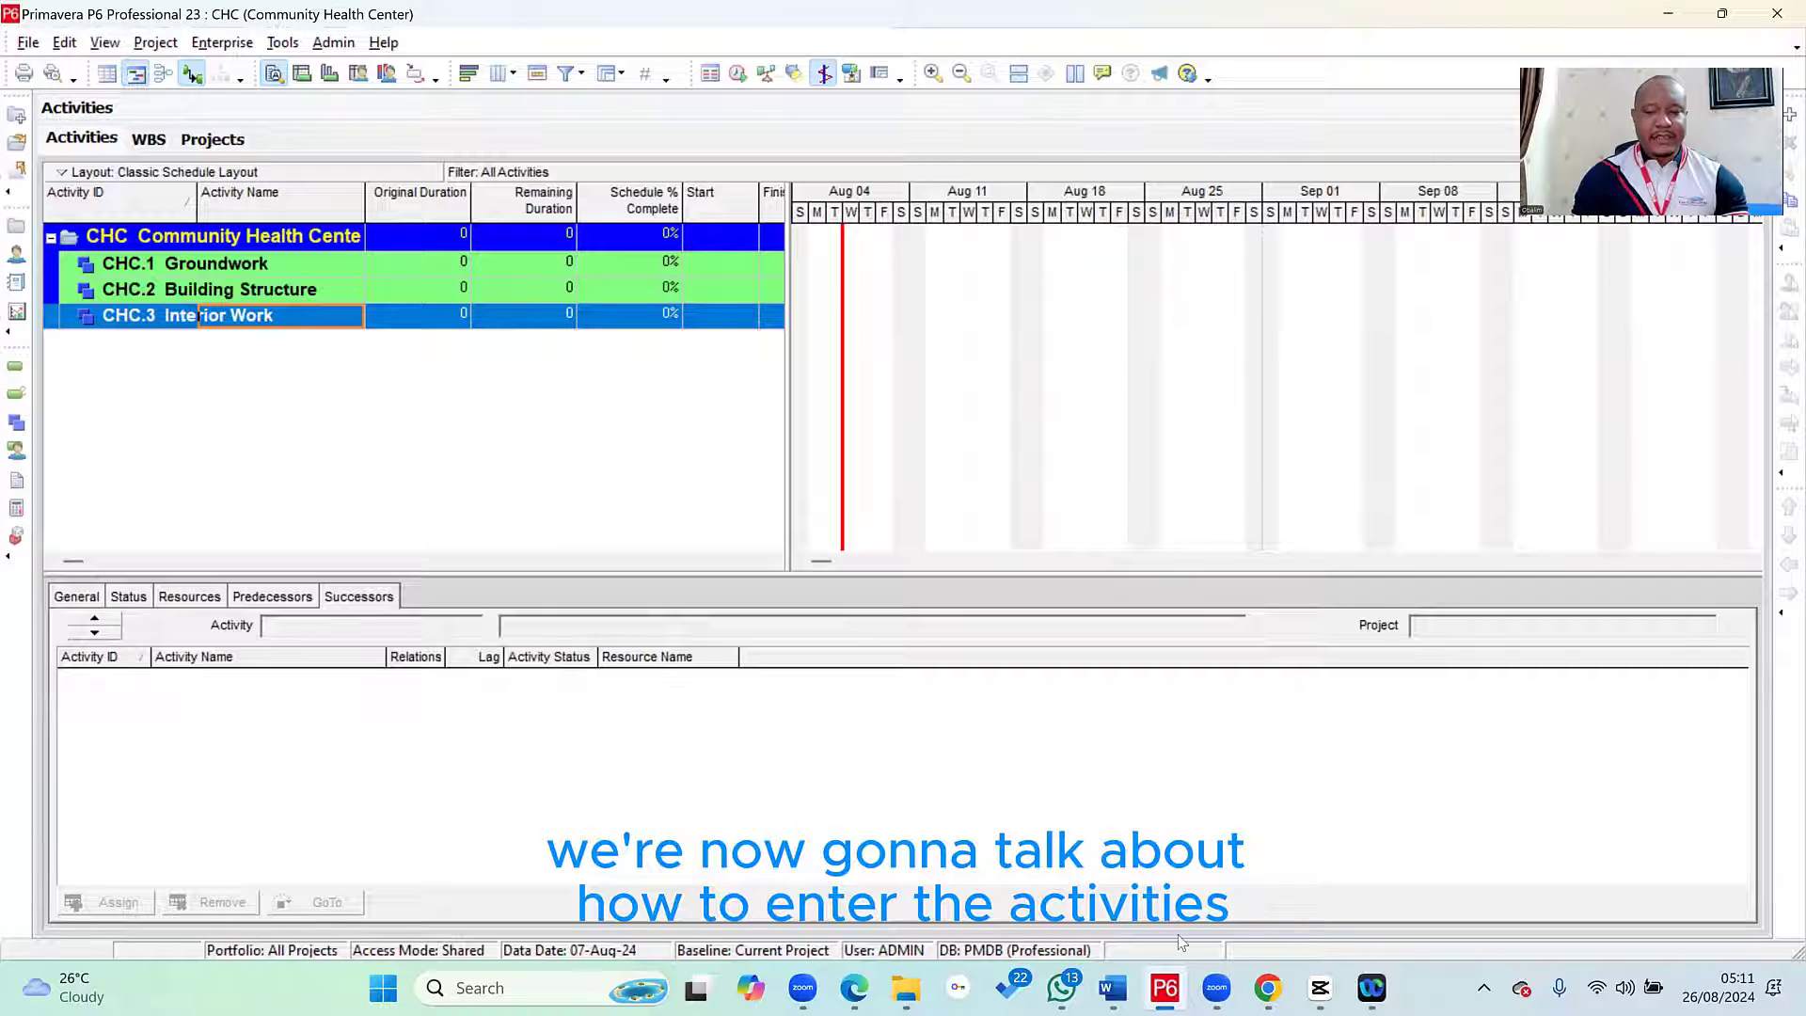
- Check the brief's durations: C1000 at 3 days, C1030 at 3 days, C1110 at 2 days
{"action": "key", "text": "alt+Tab"}
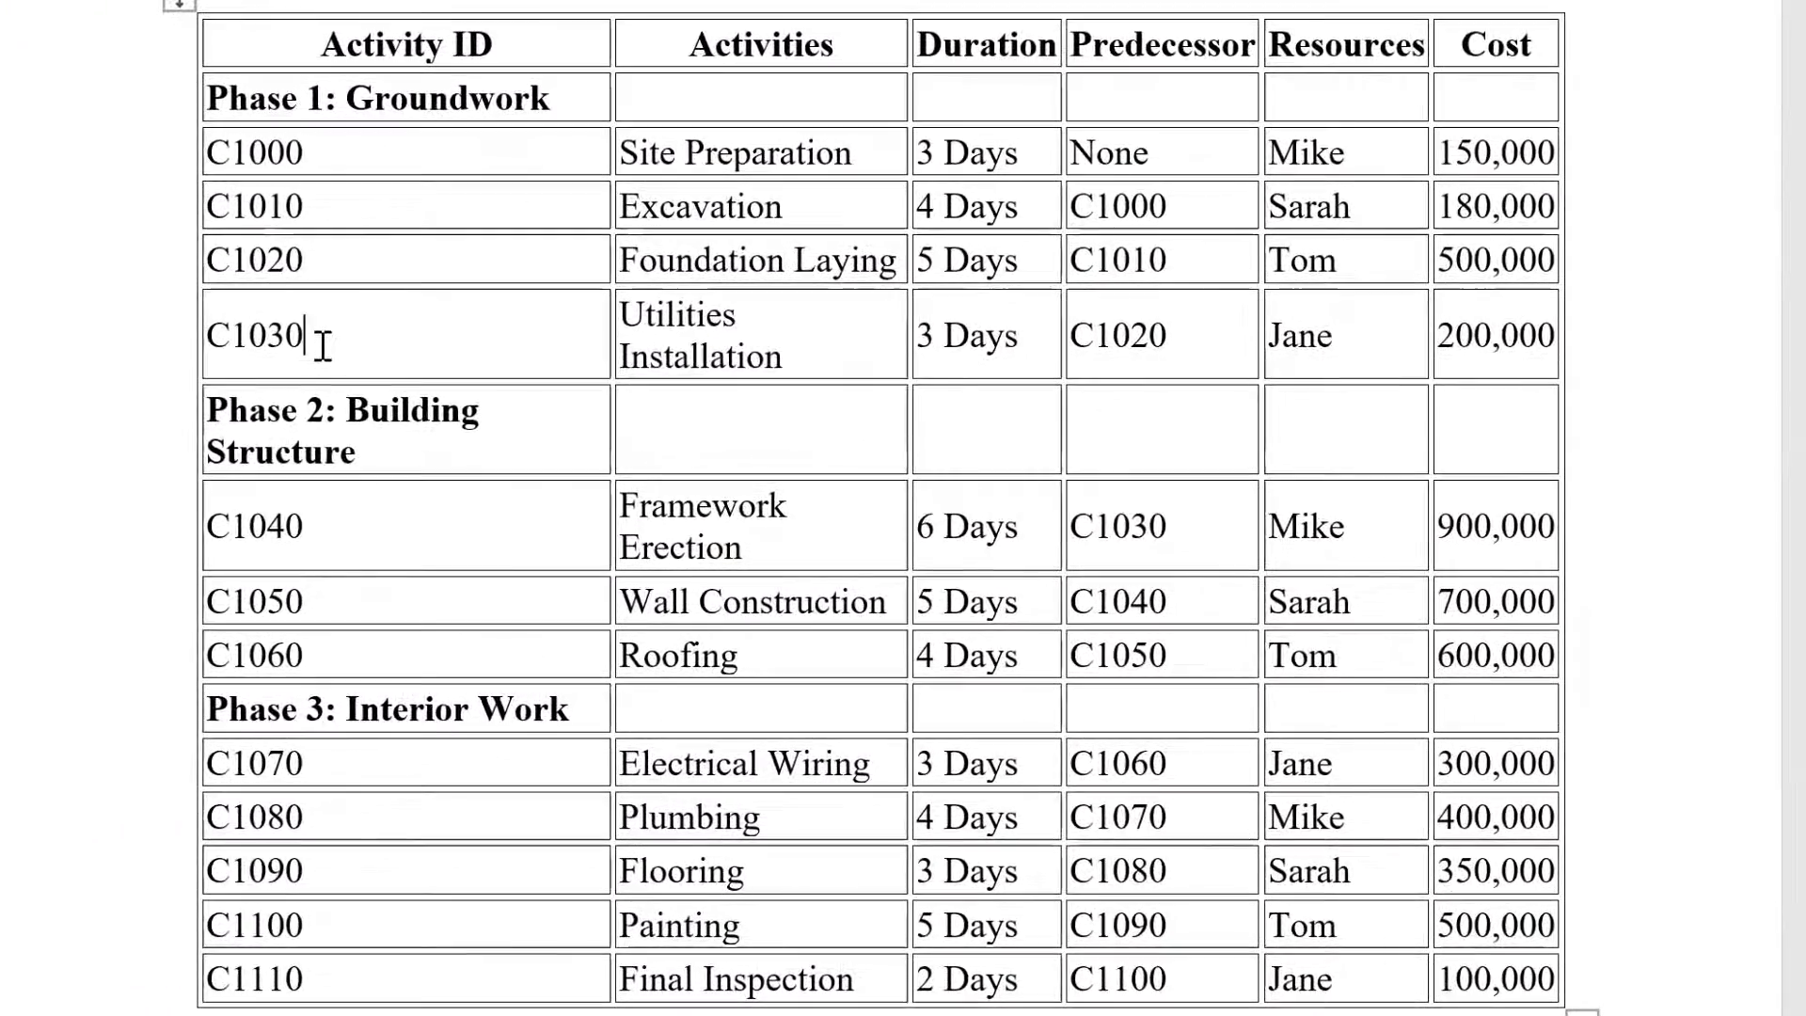
{"action": "left_click", "coordinate": [739, 315]}
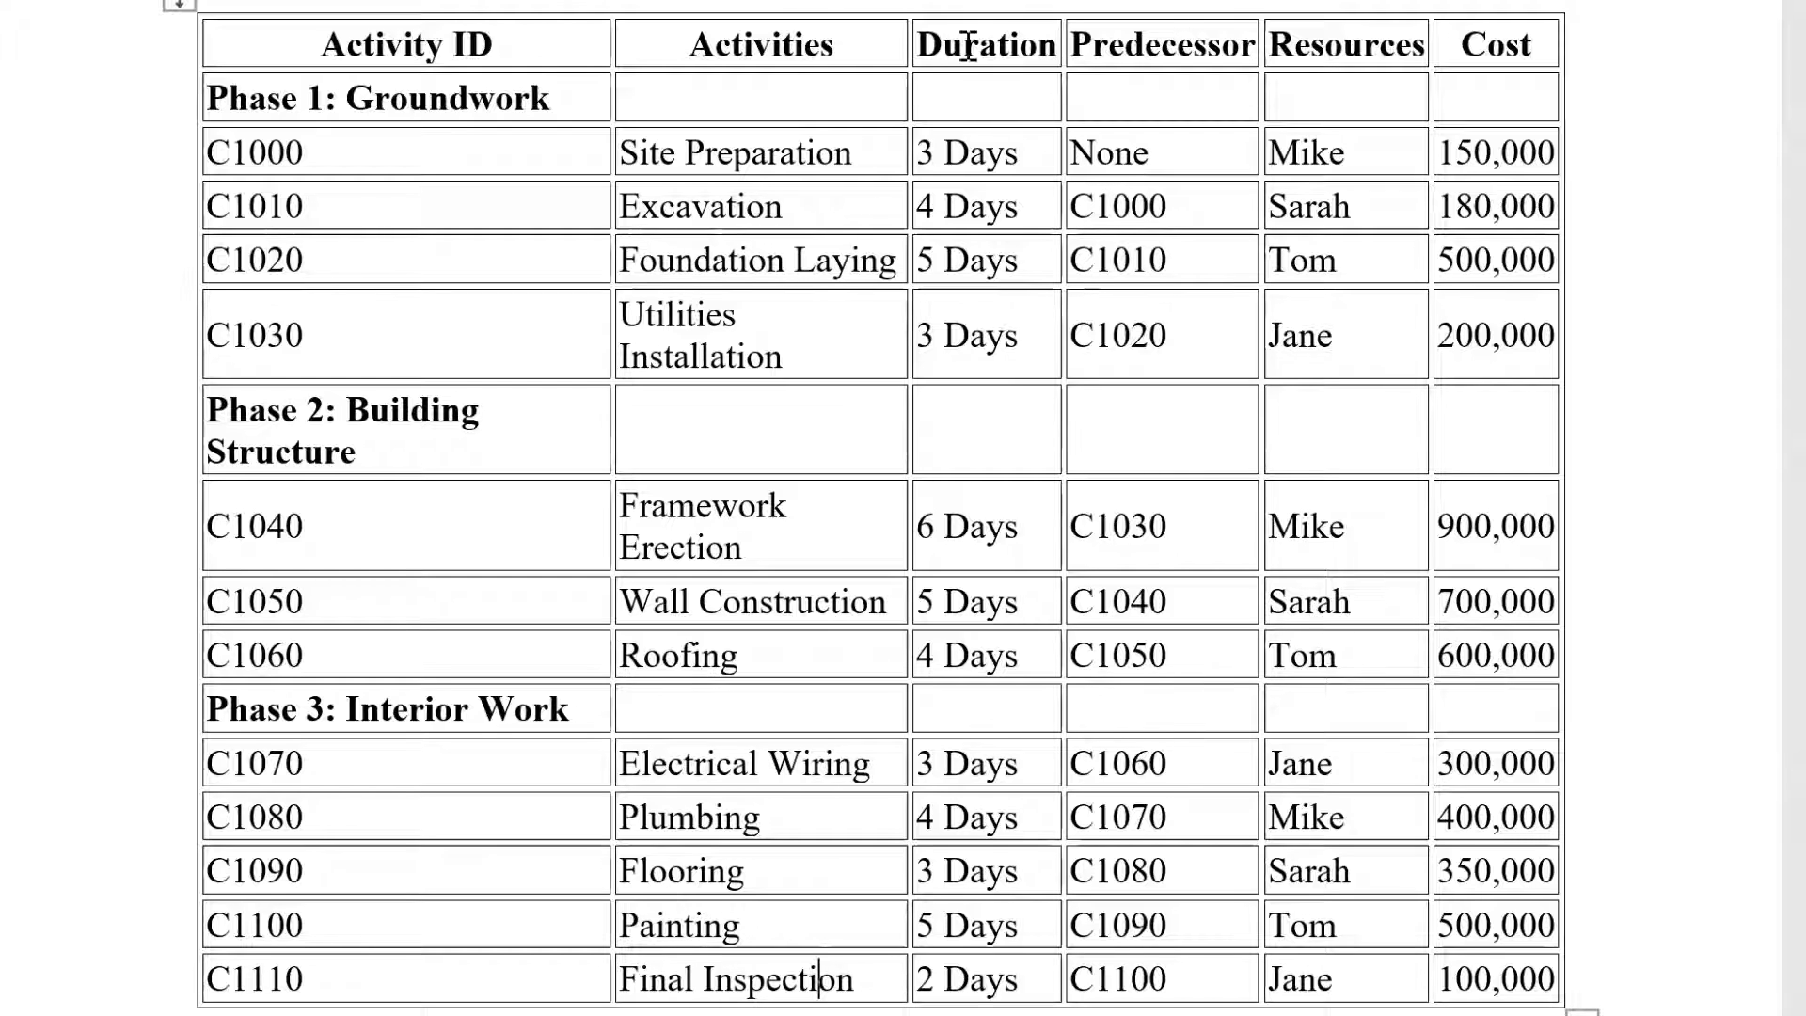
{"action": "left_click", "coordinate": [985, 150]}
{"action": "key", "text": "Down"}
{"action": "key", "text": "Down"}
{"action": "key", "text": "Down"}
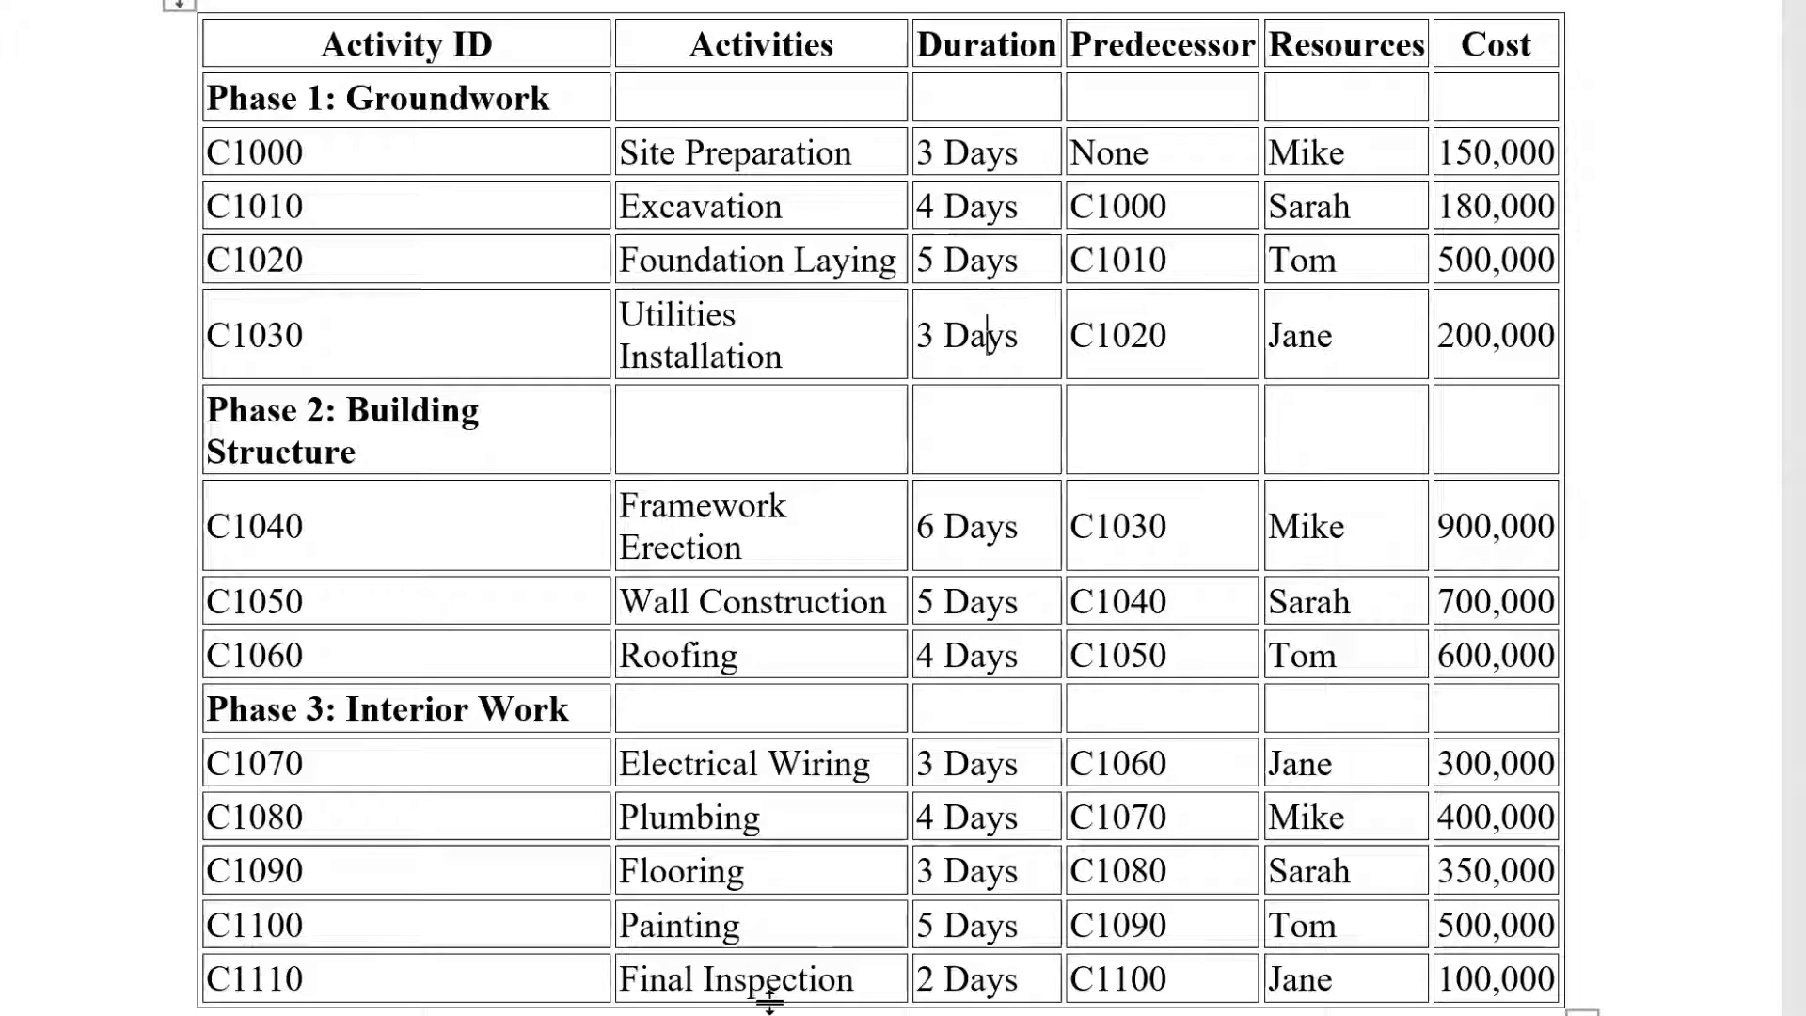
{"action": "left_click", "coordinate": [1001, 983]}
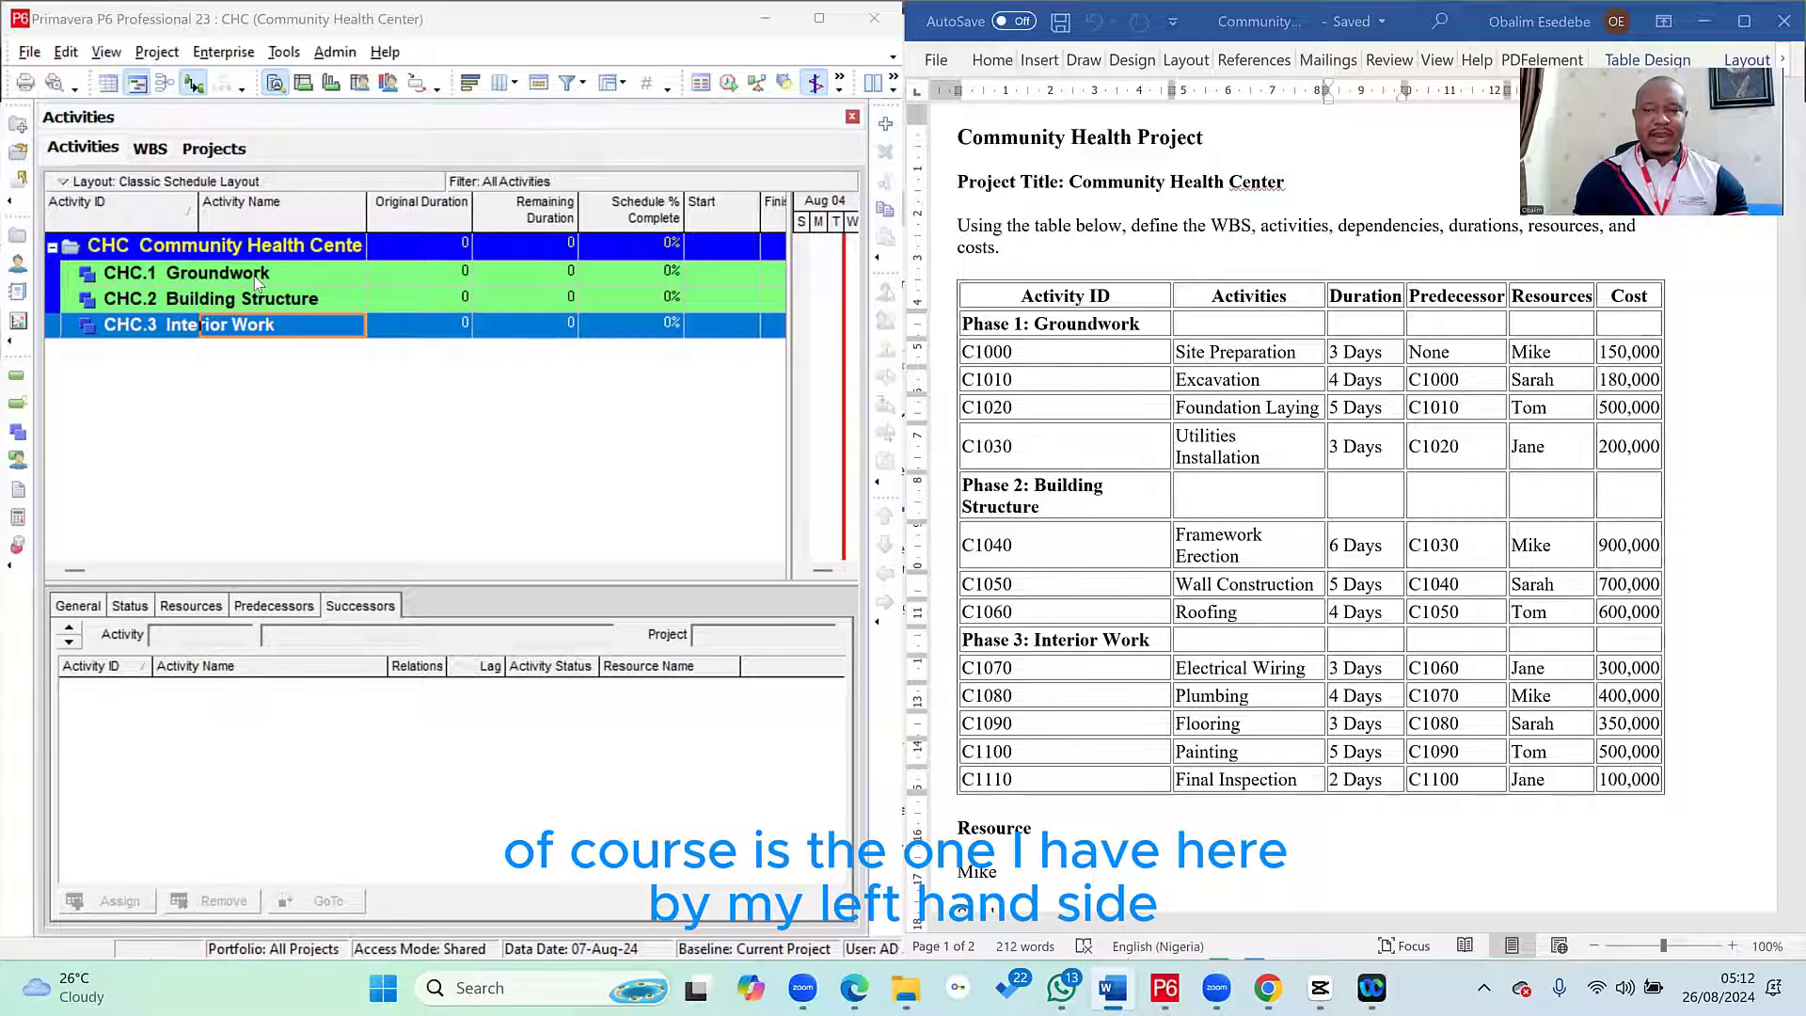
- Add a new activity A1000 under CHC.1 Groundwork and edit its Activity ID
{"action": "right_click", "coordinate": [260, 282]}
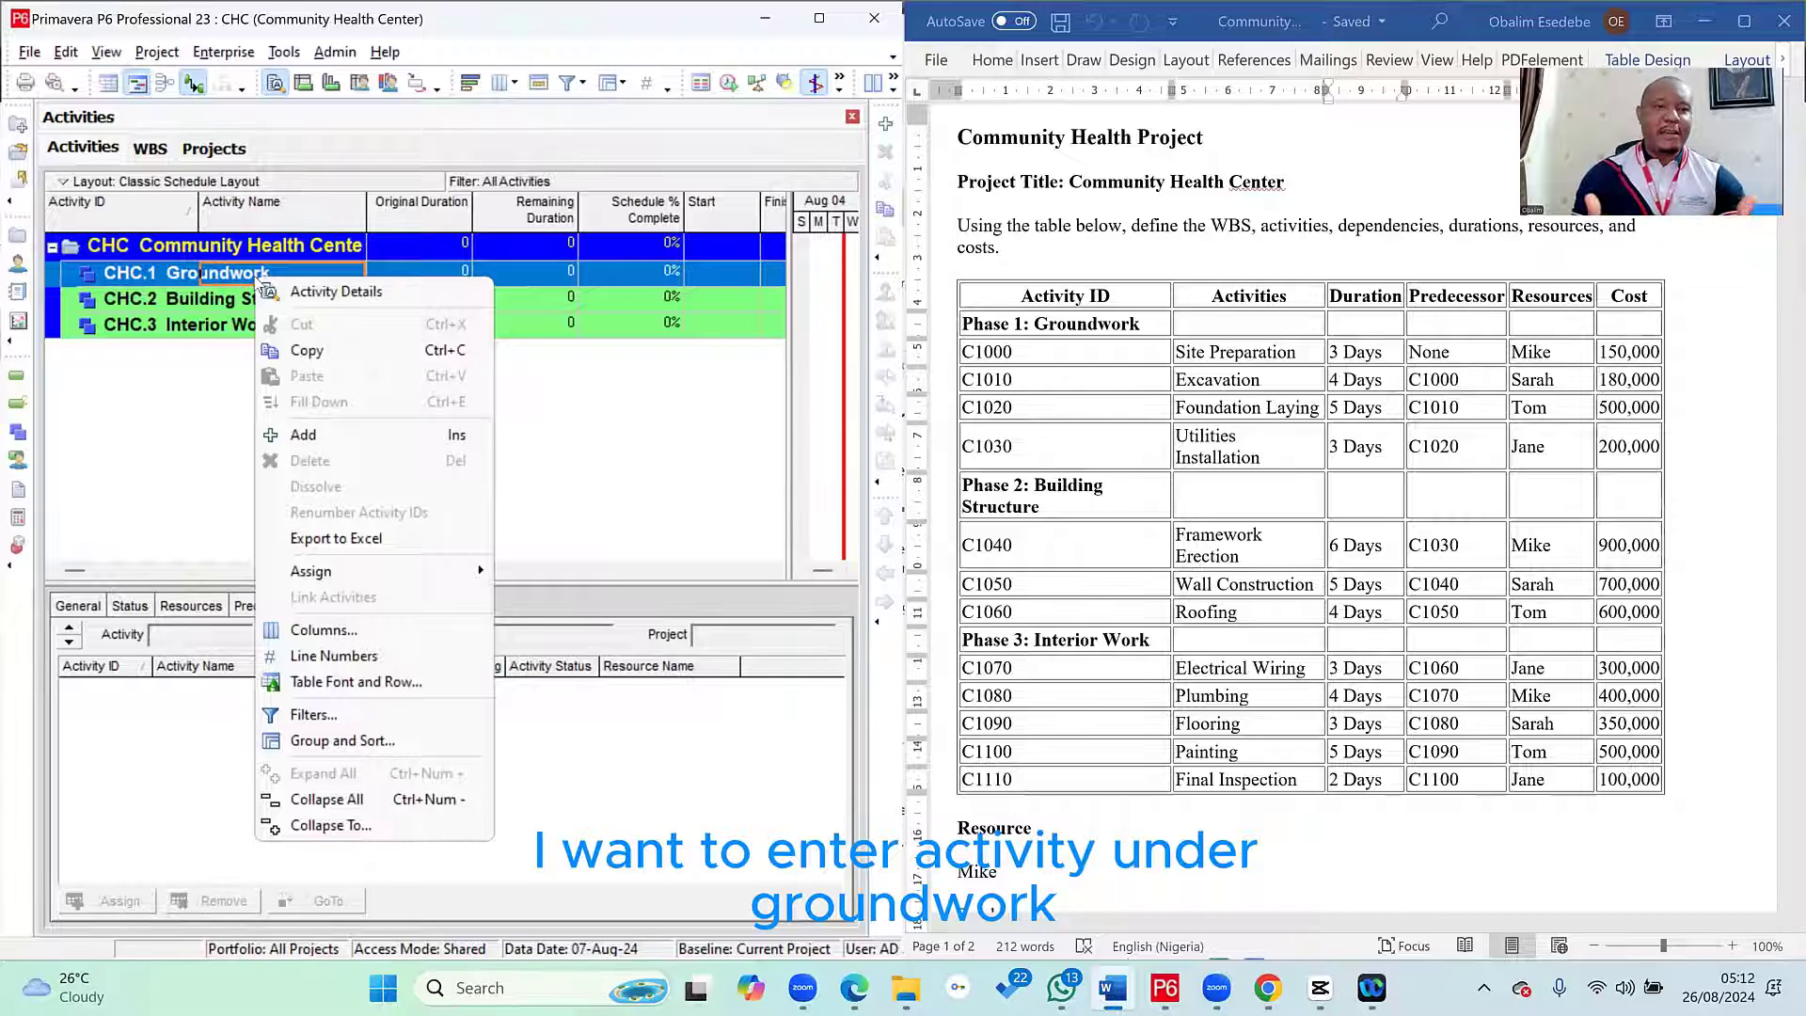
{"action": "left_click", "coordinate": [316, 432]}
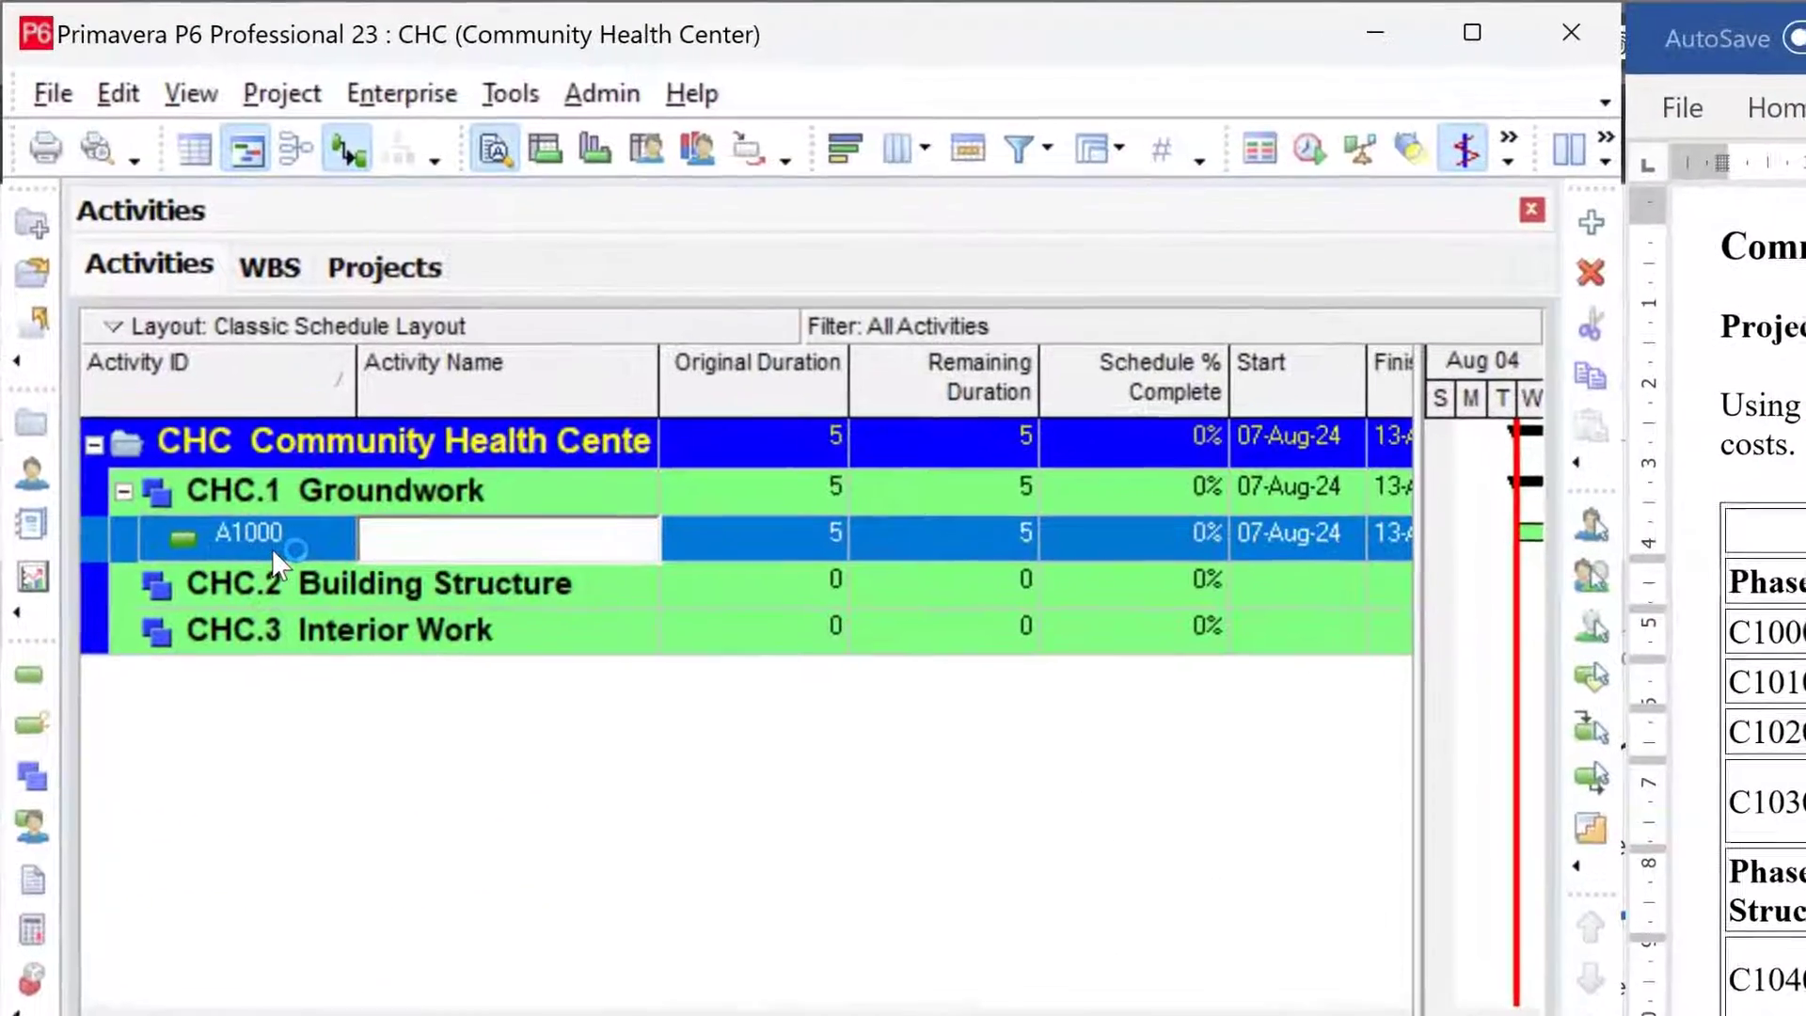
{"action": "left_click", "coordinate": [255, 515]}
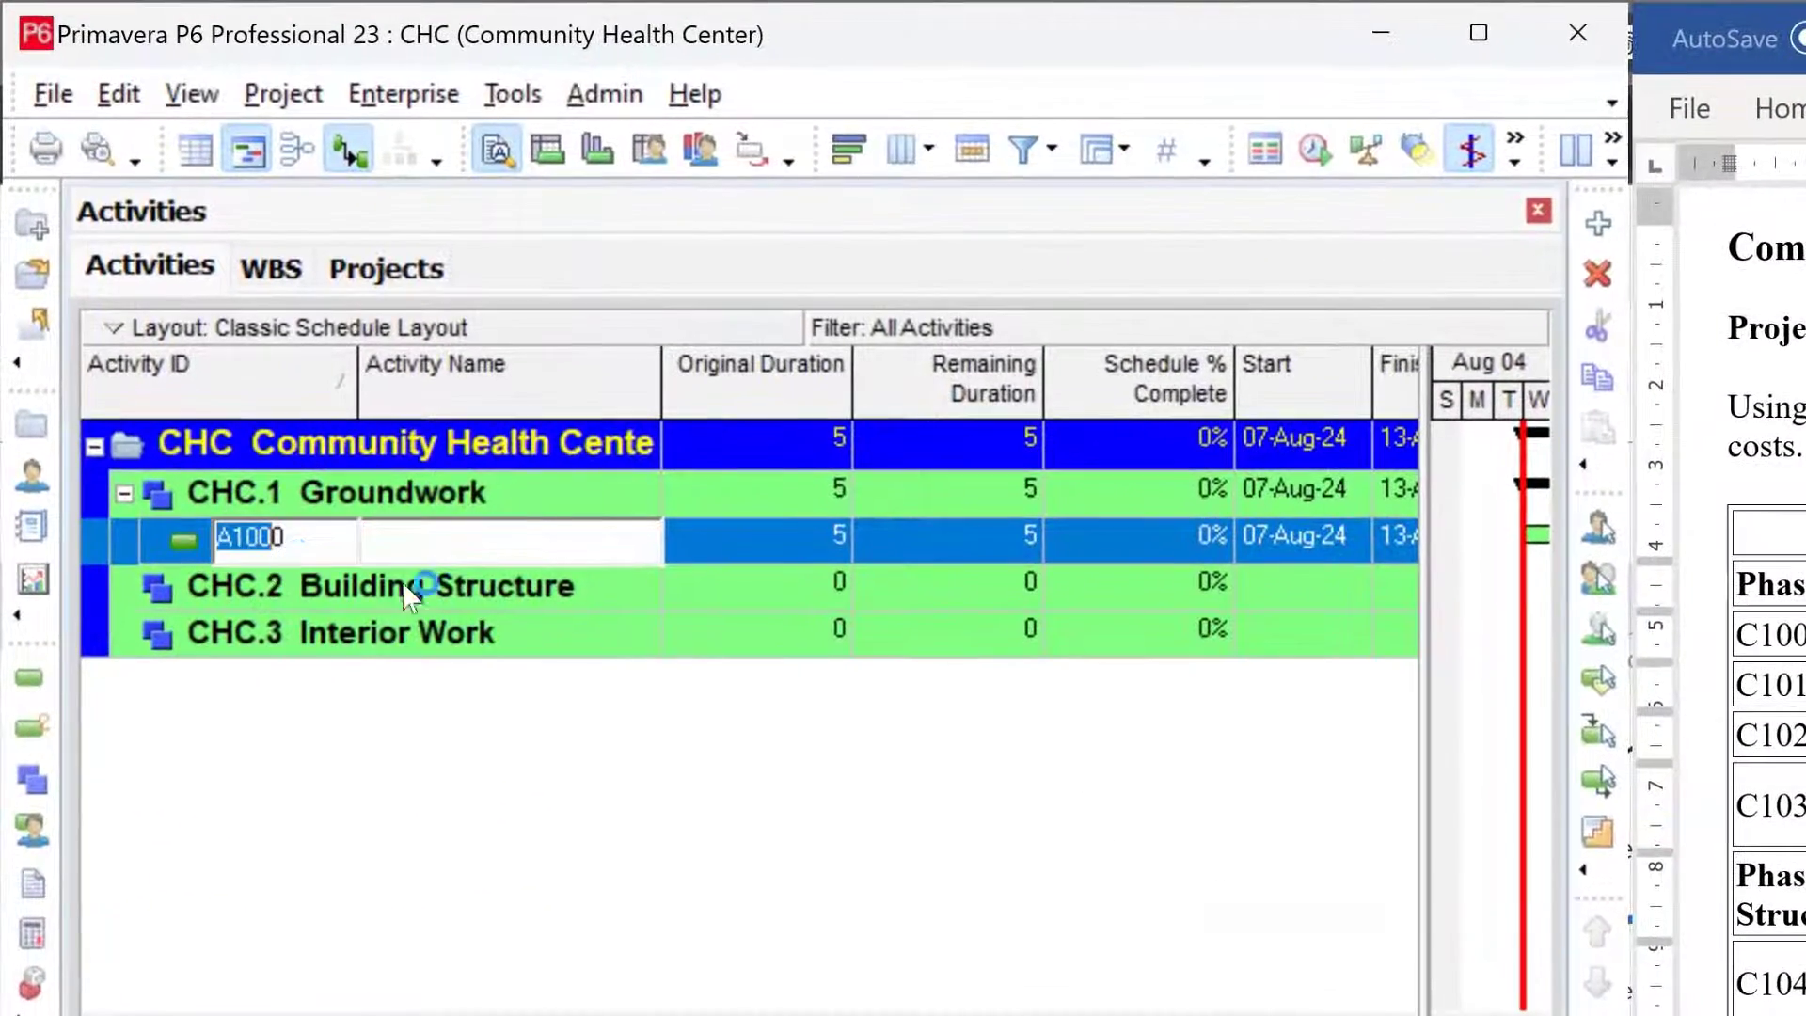
{"action": "left_click", "coordinate": [354, 546]}
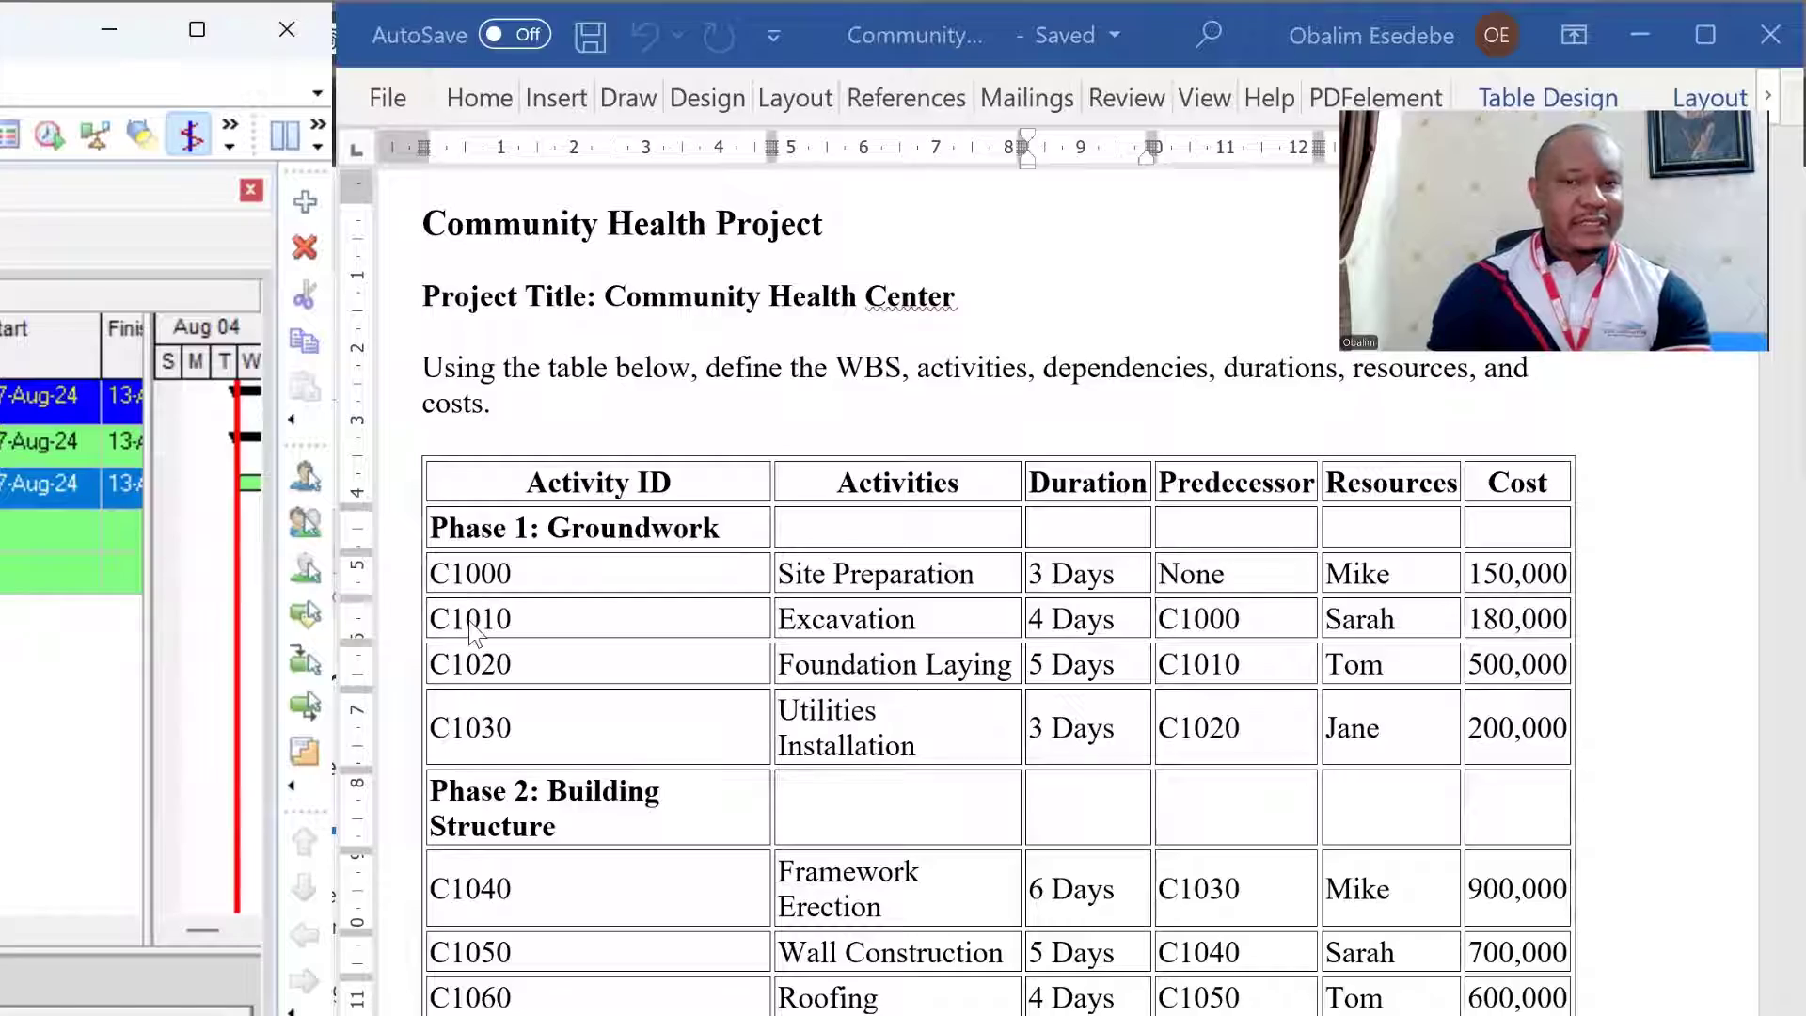
{"action": "left_click", "coordinate": [468, 647]}
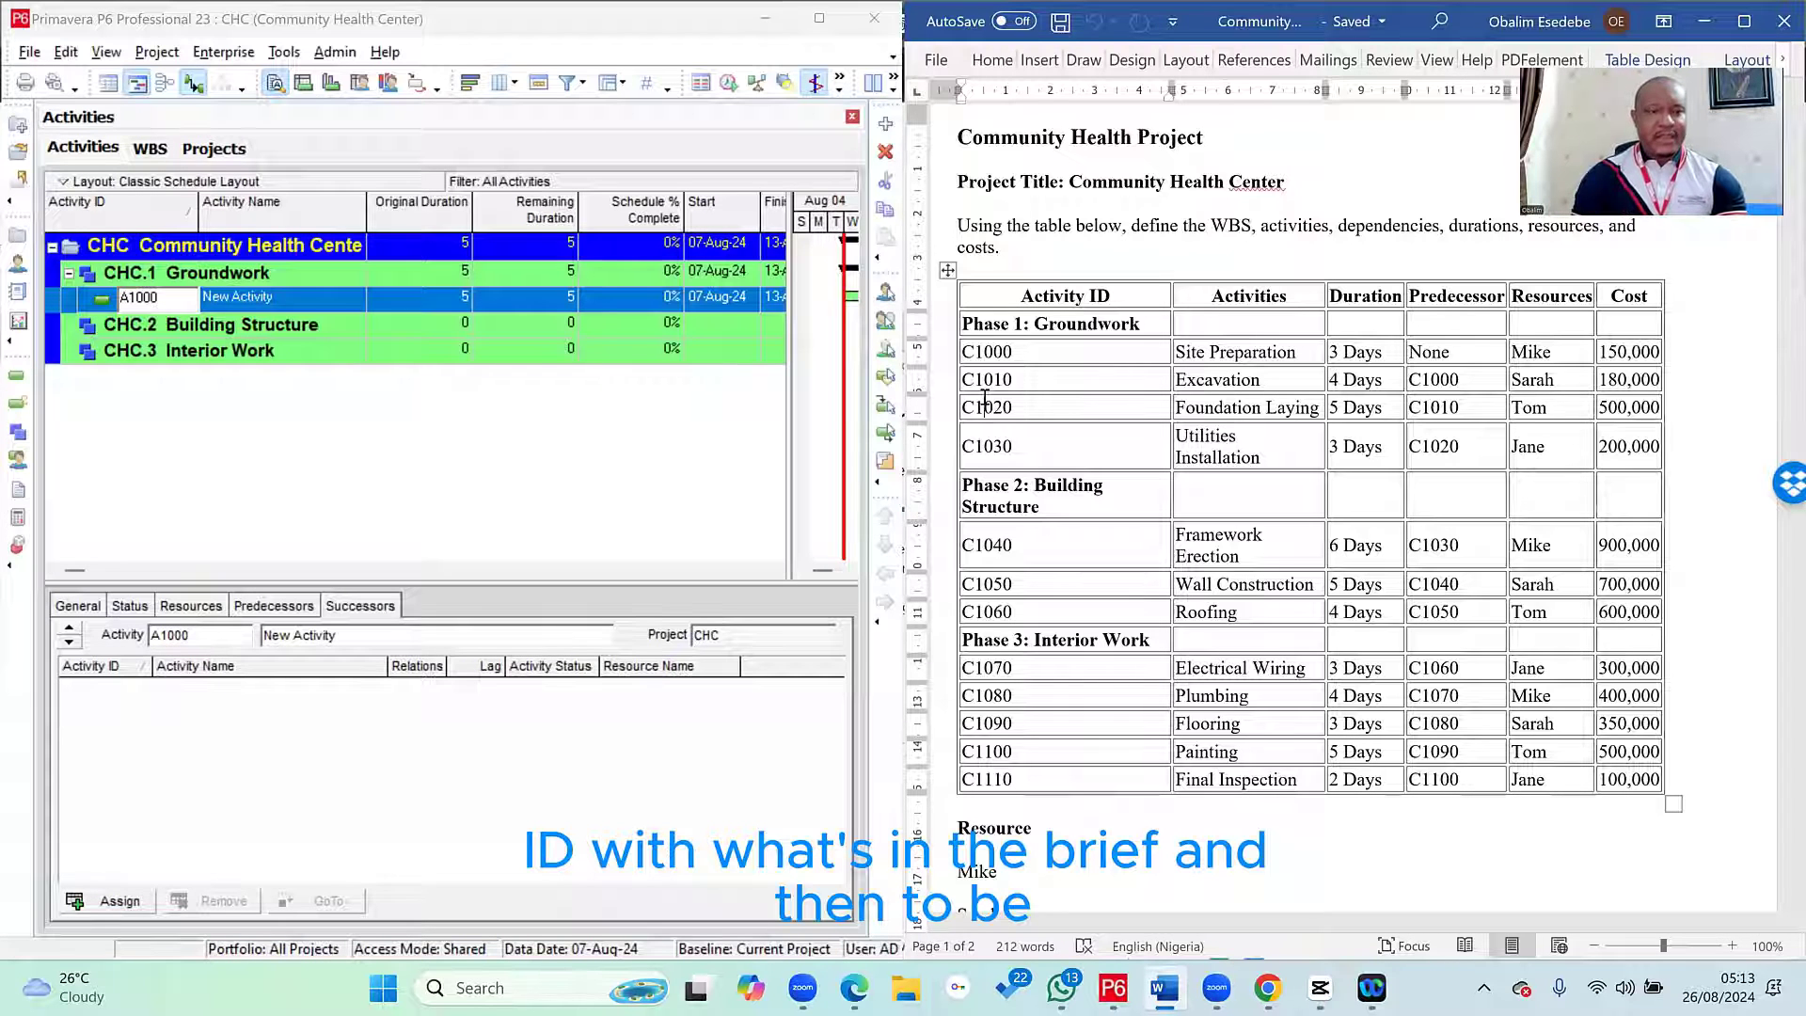
- Delete activity A1000 and confirm, leaving Groundwork empty
{"action": "left_click", "coordinate": [305, 306]}
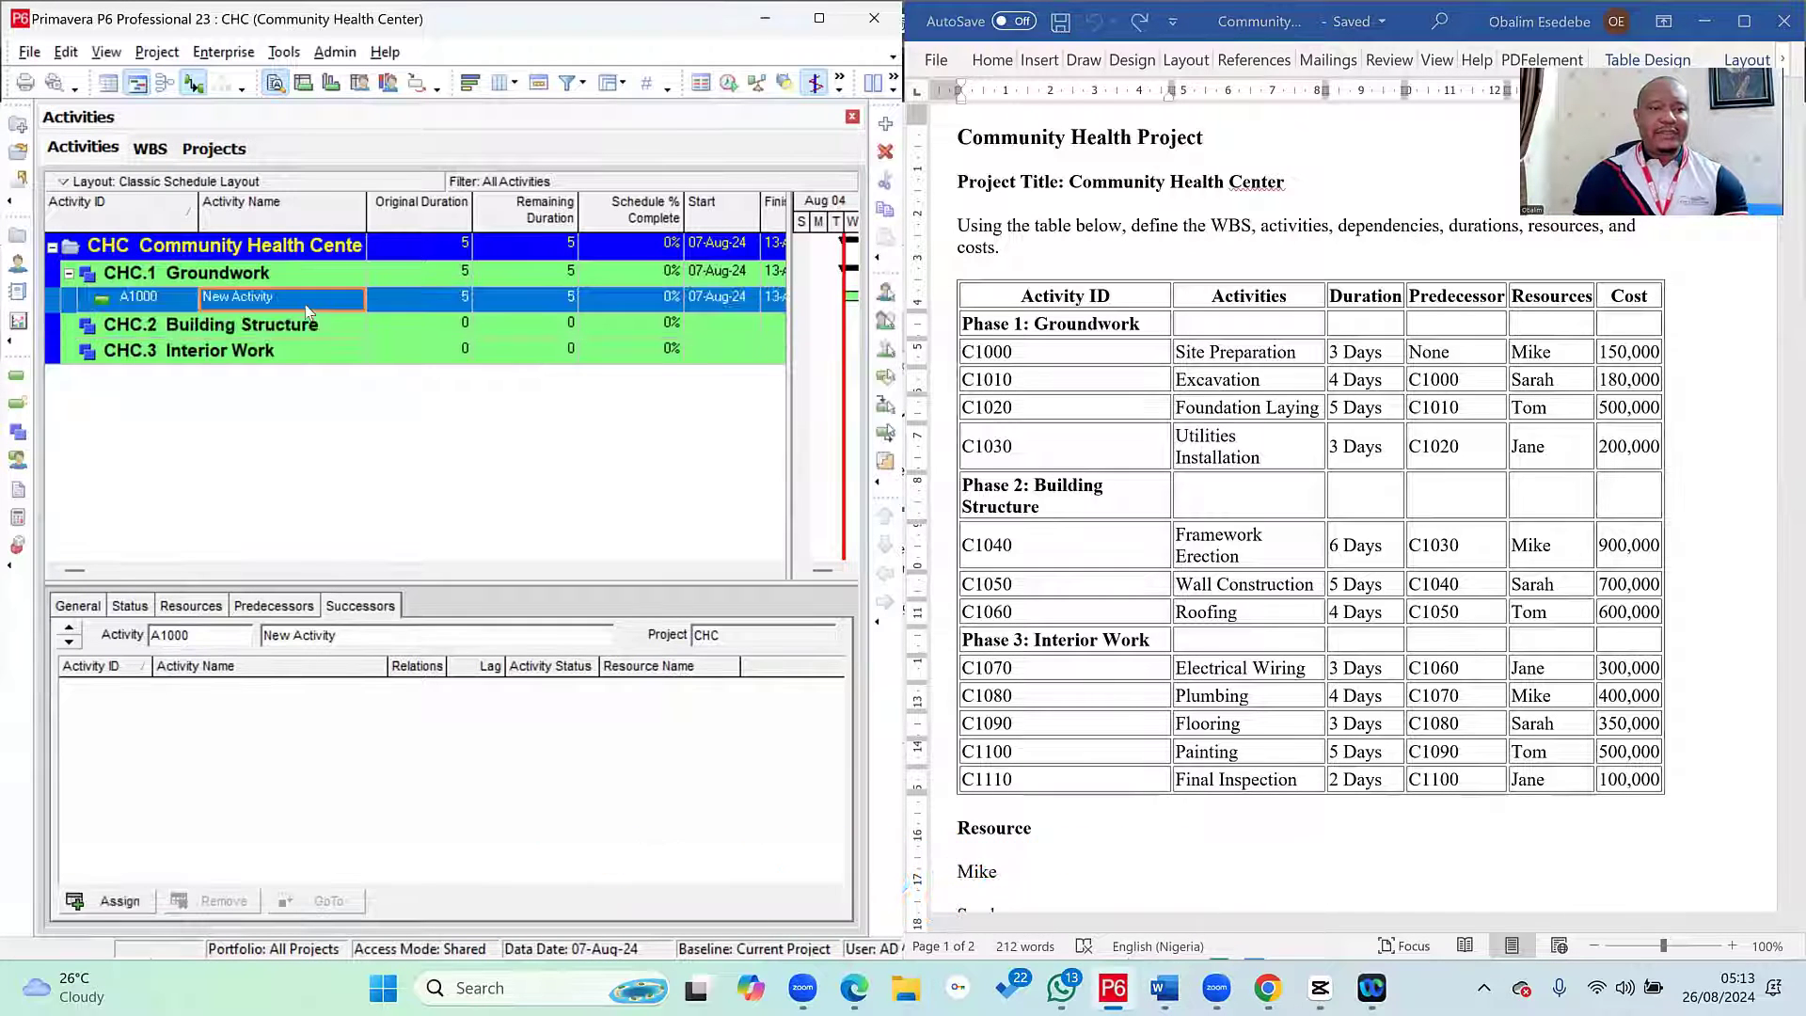
{"action": "right_click", "coordinate": [306, 308]}
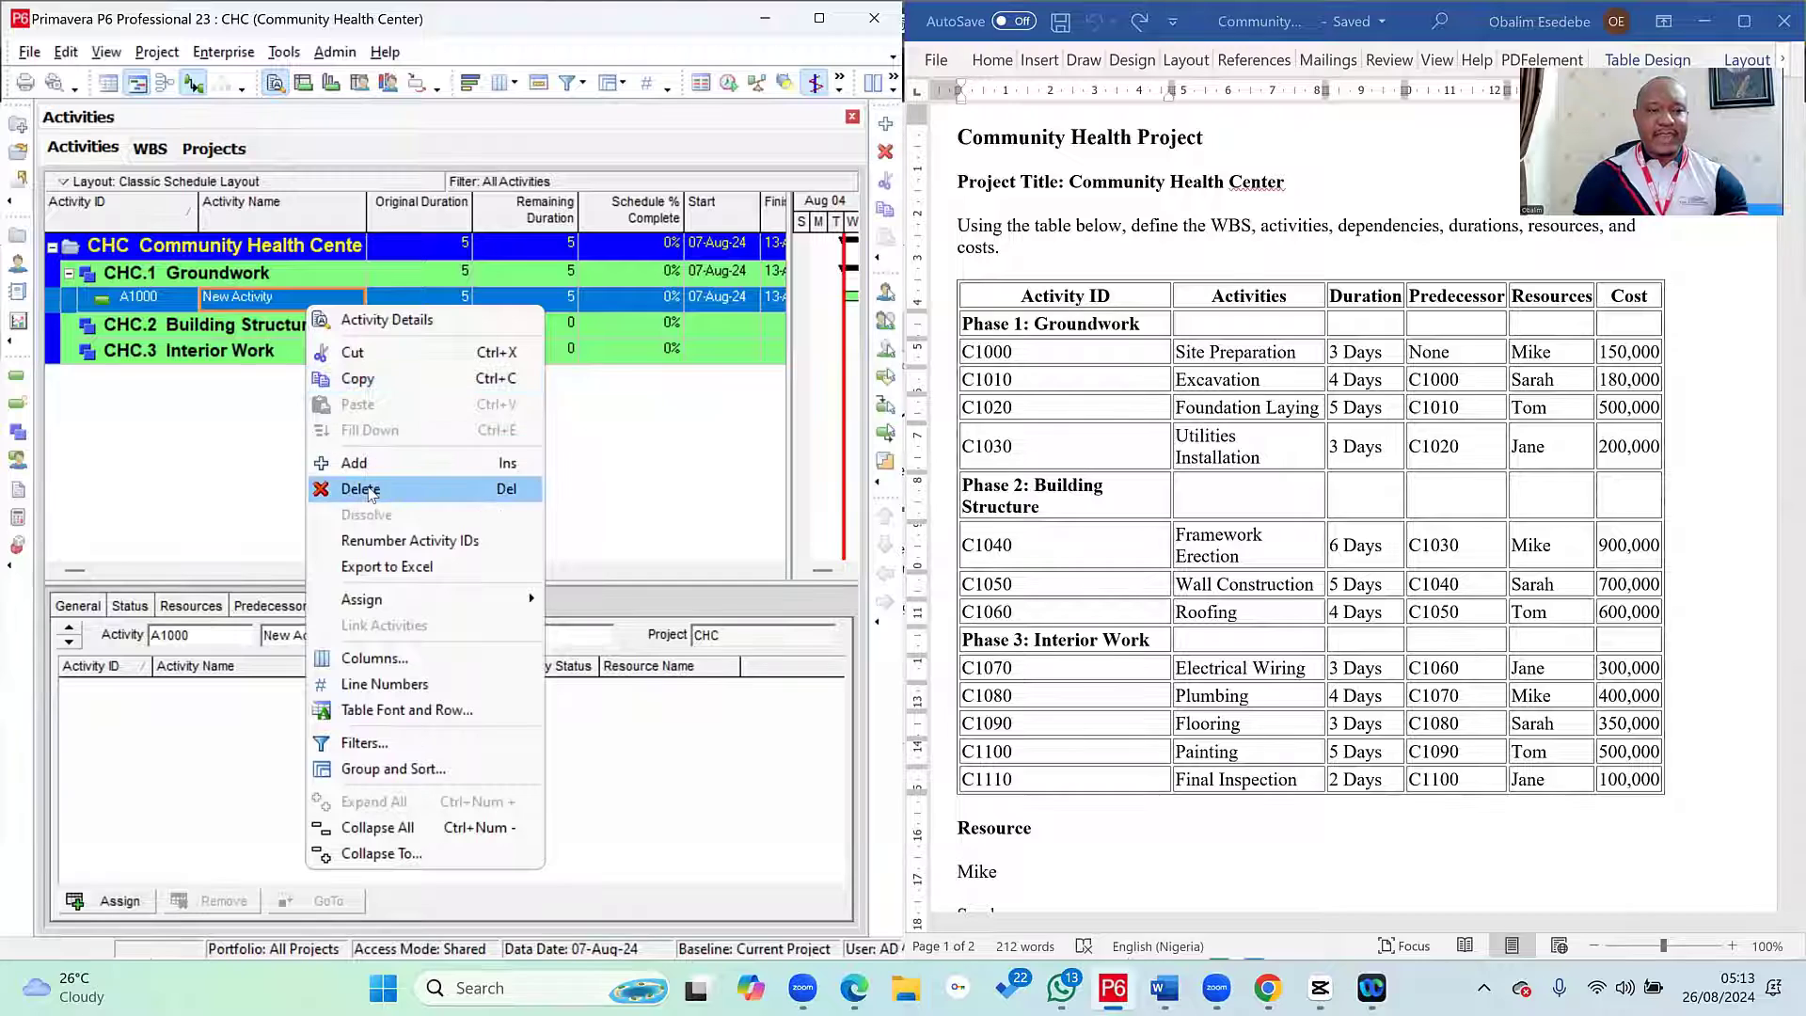
{"action": "left_click", "coordinate": [368, 491]}
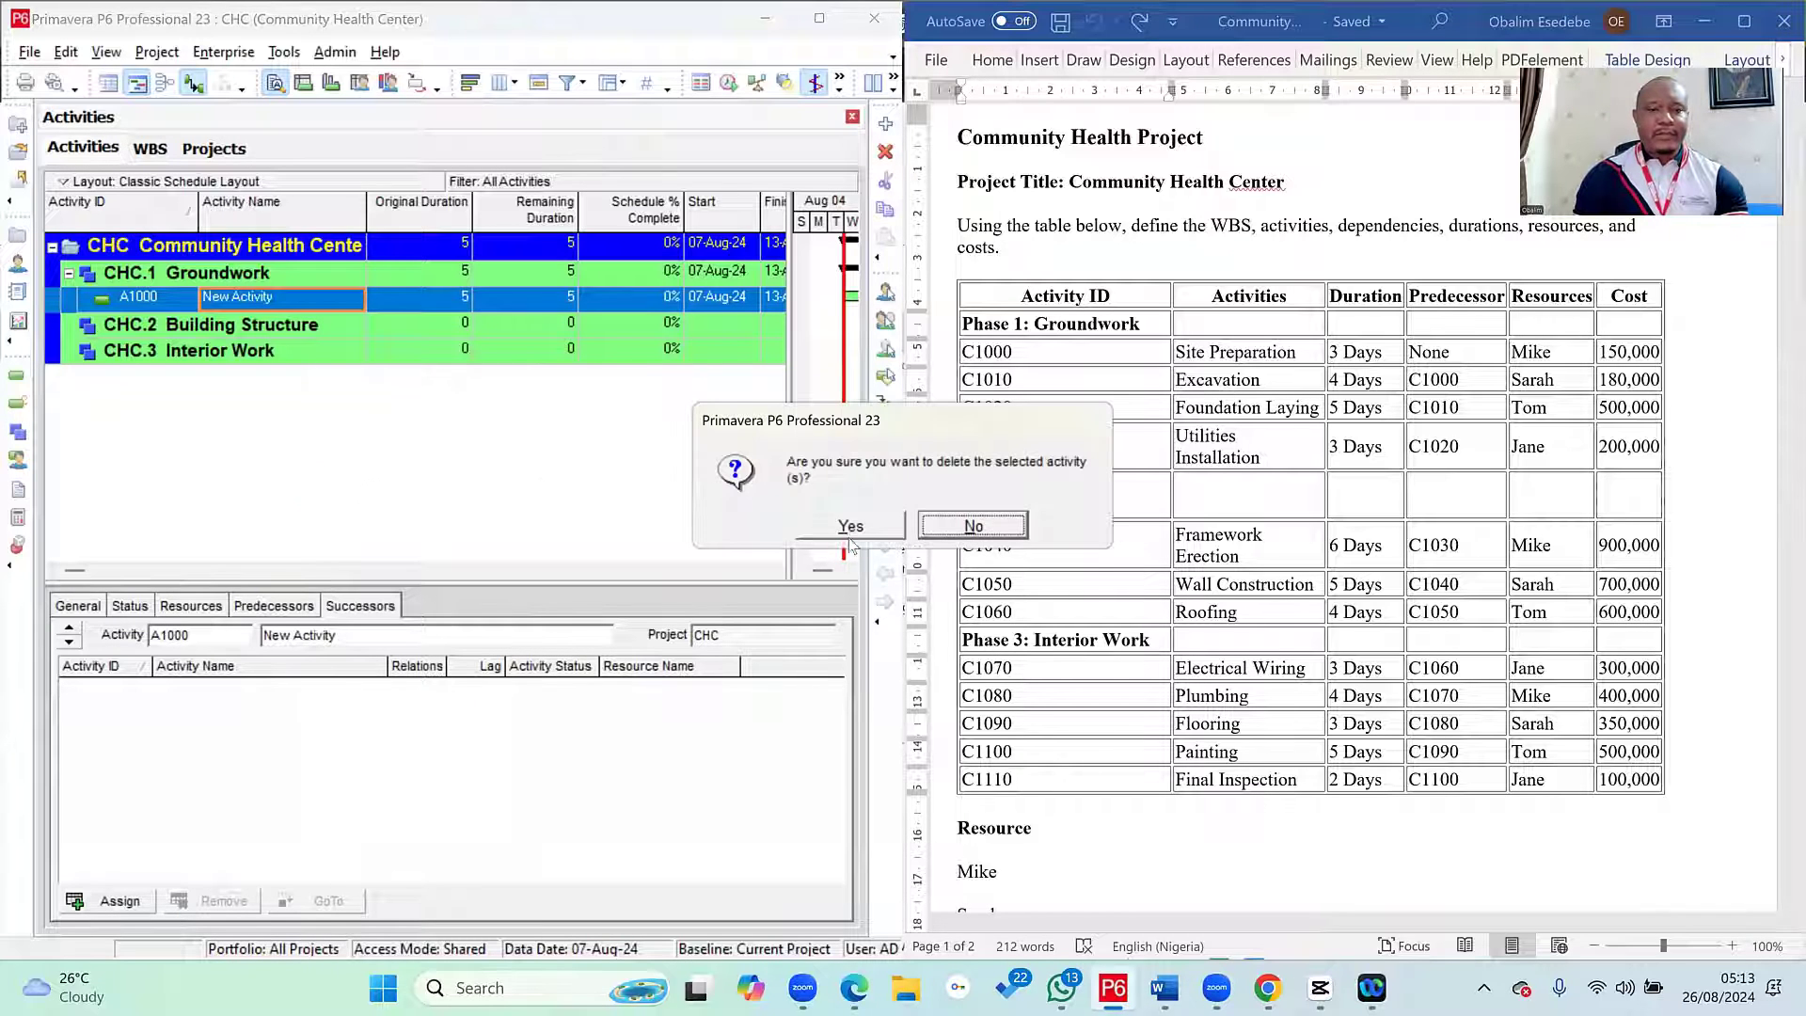
{"action": "left_click", "coordinate": [849, 529]}
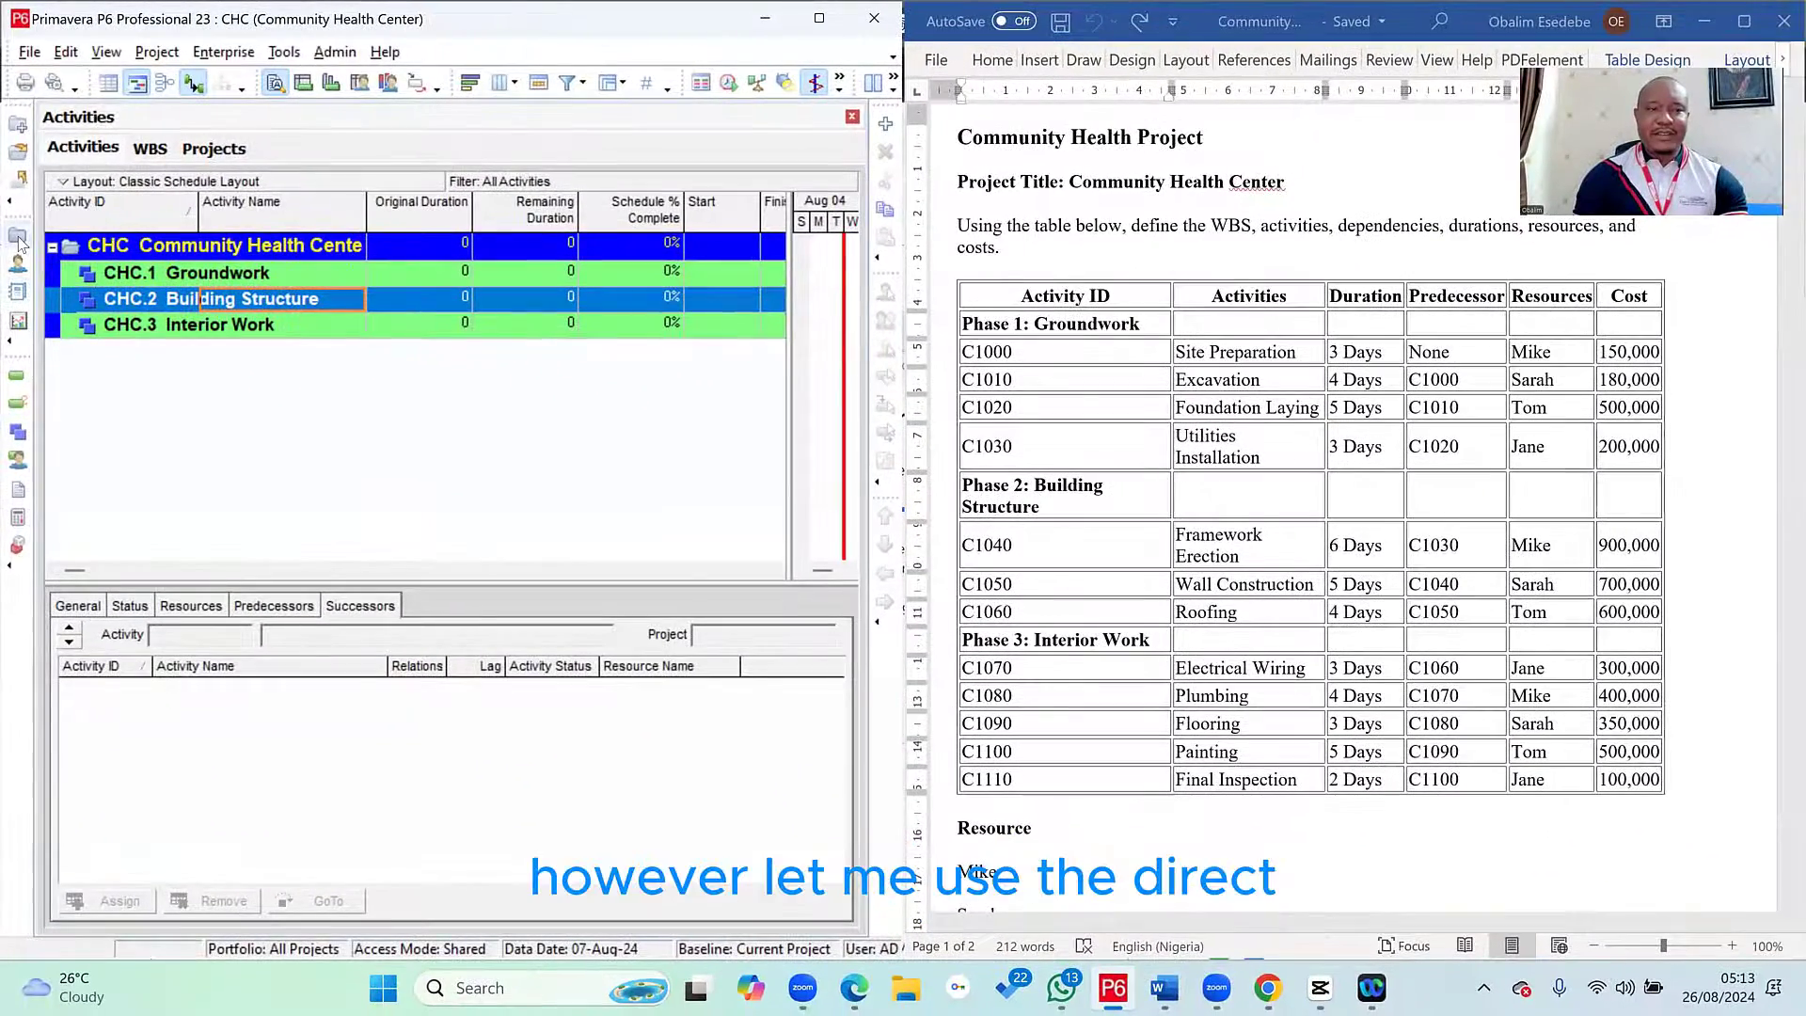
- In the CHC project's Defaults, replace Activity ID prefix A with C
{"action": "left_click", "coordinate": [19, 258]}
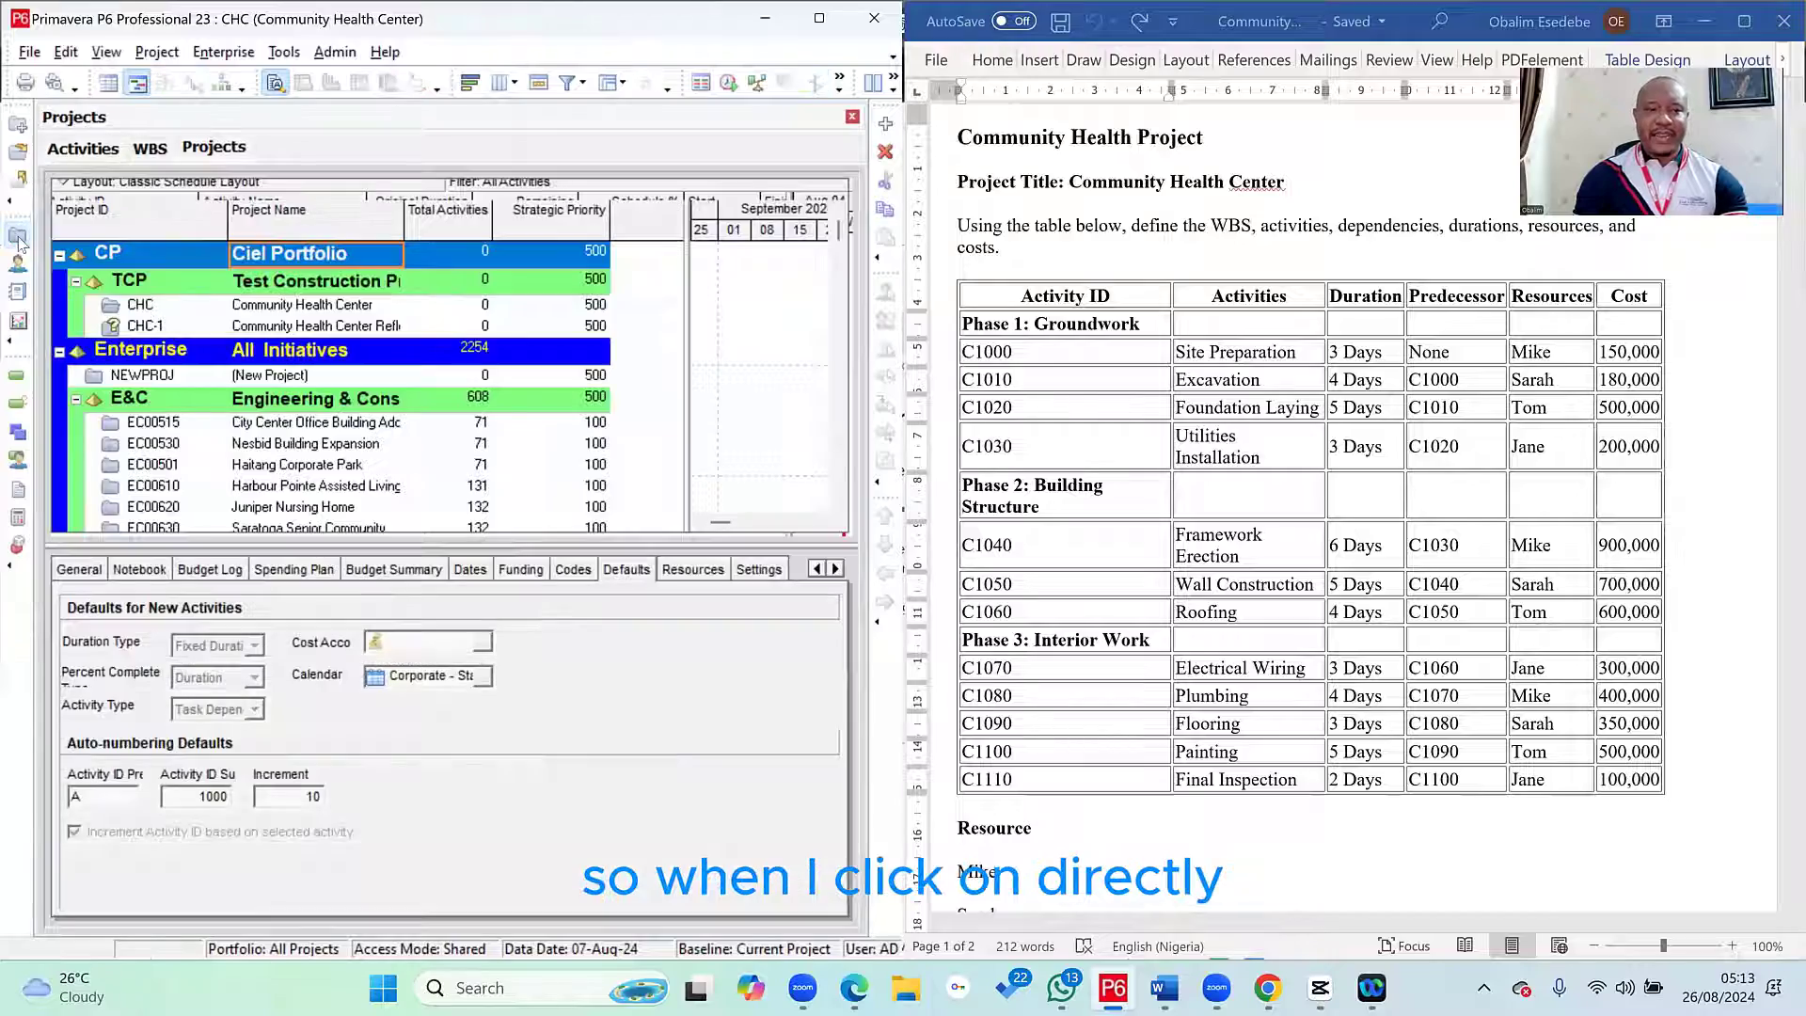
{"action": "left_click", "coordinate": [294, 307]}
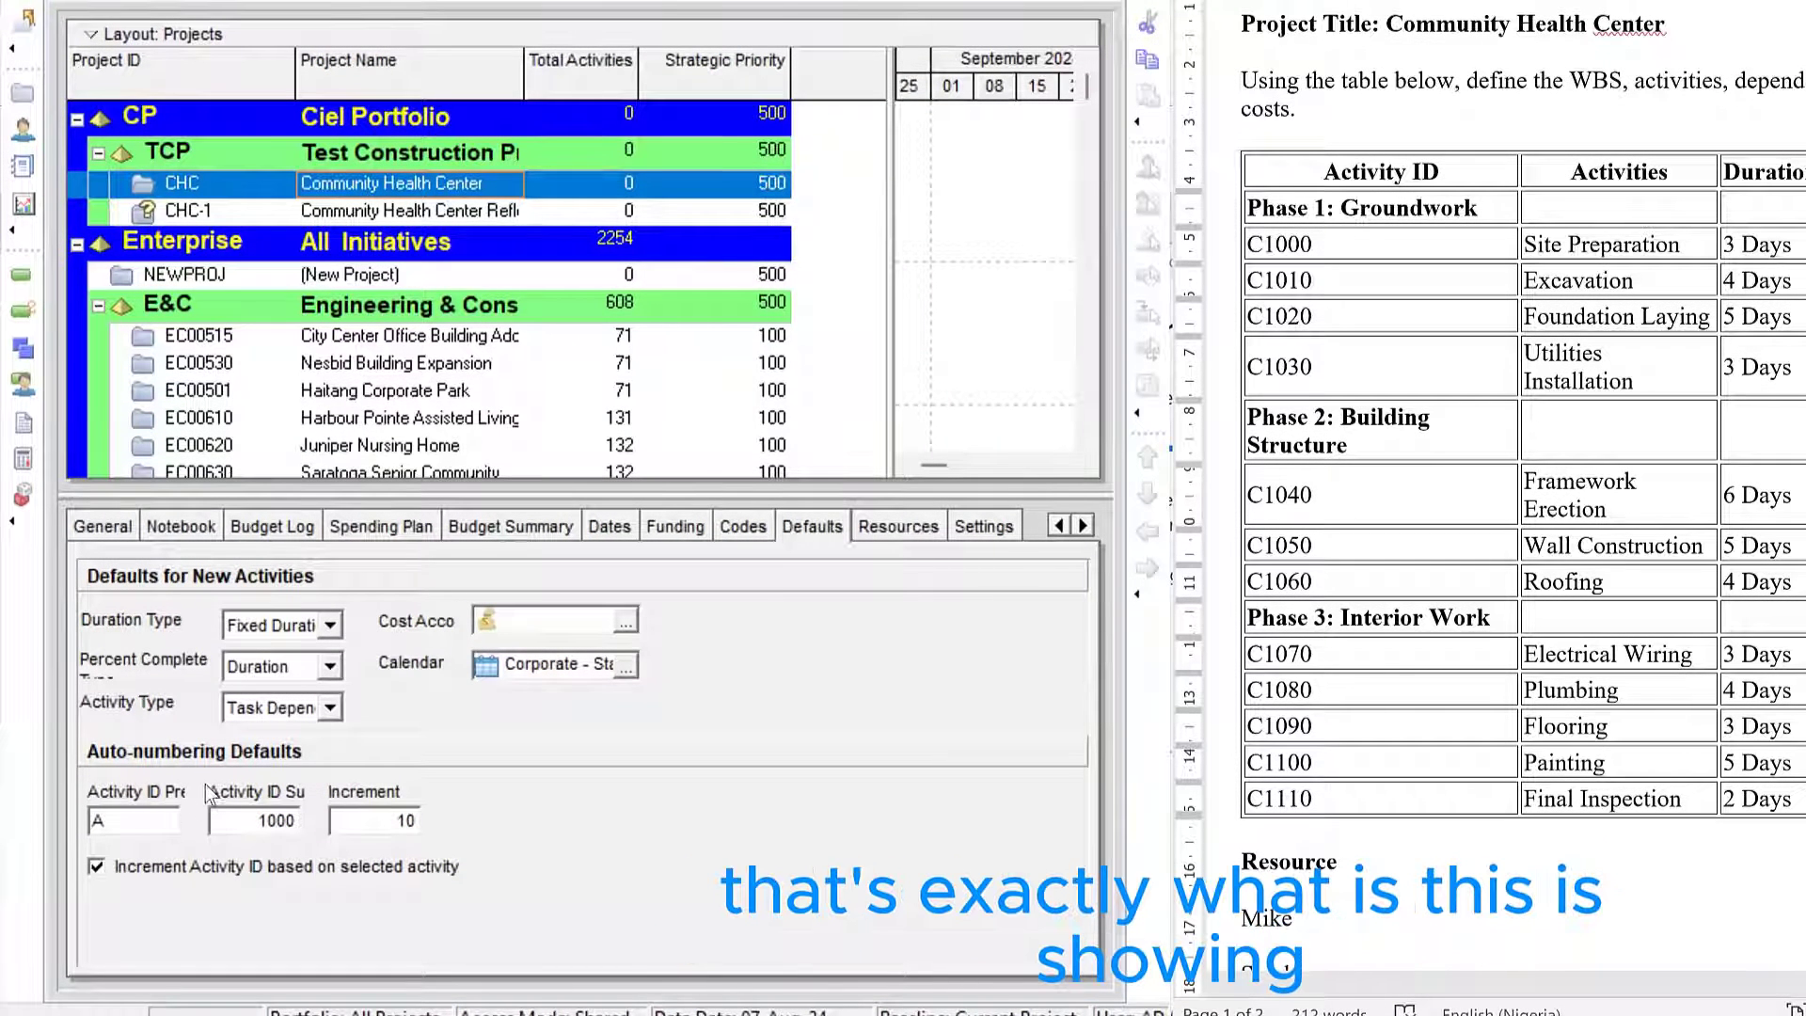
{"action": "left_click", "coordinate": [140, 822]}
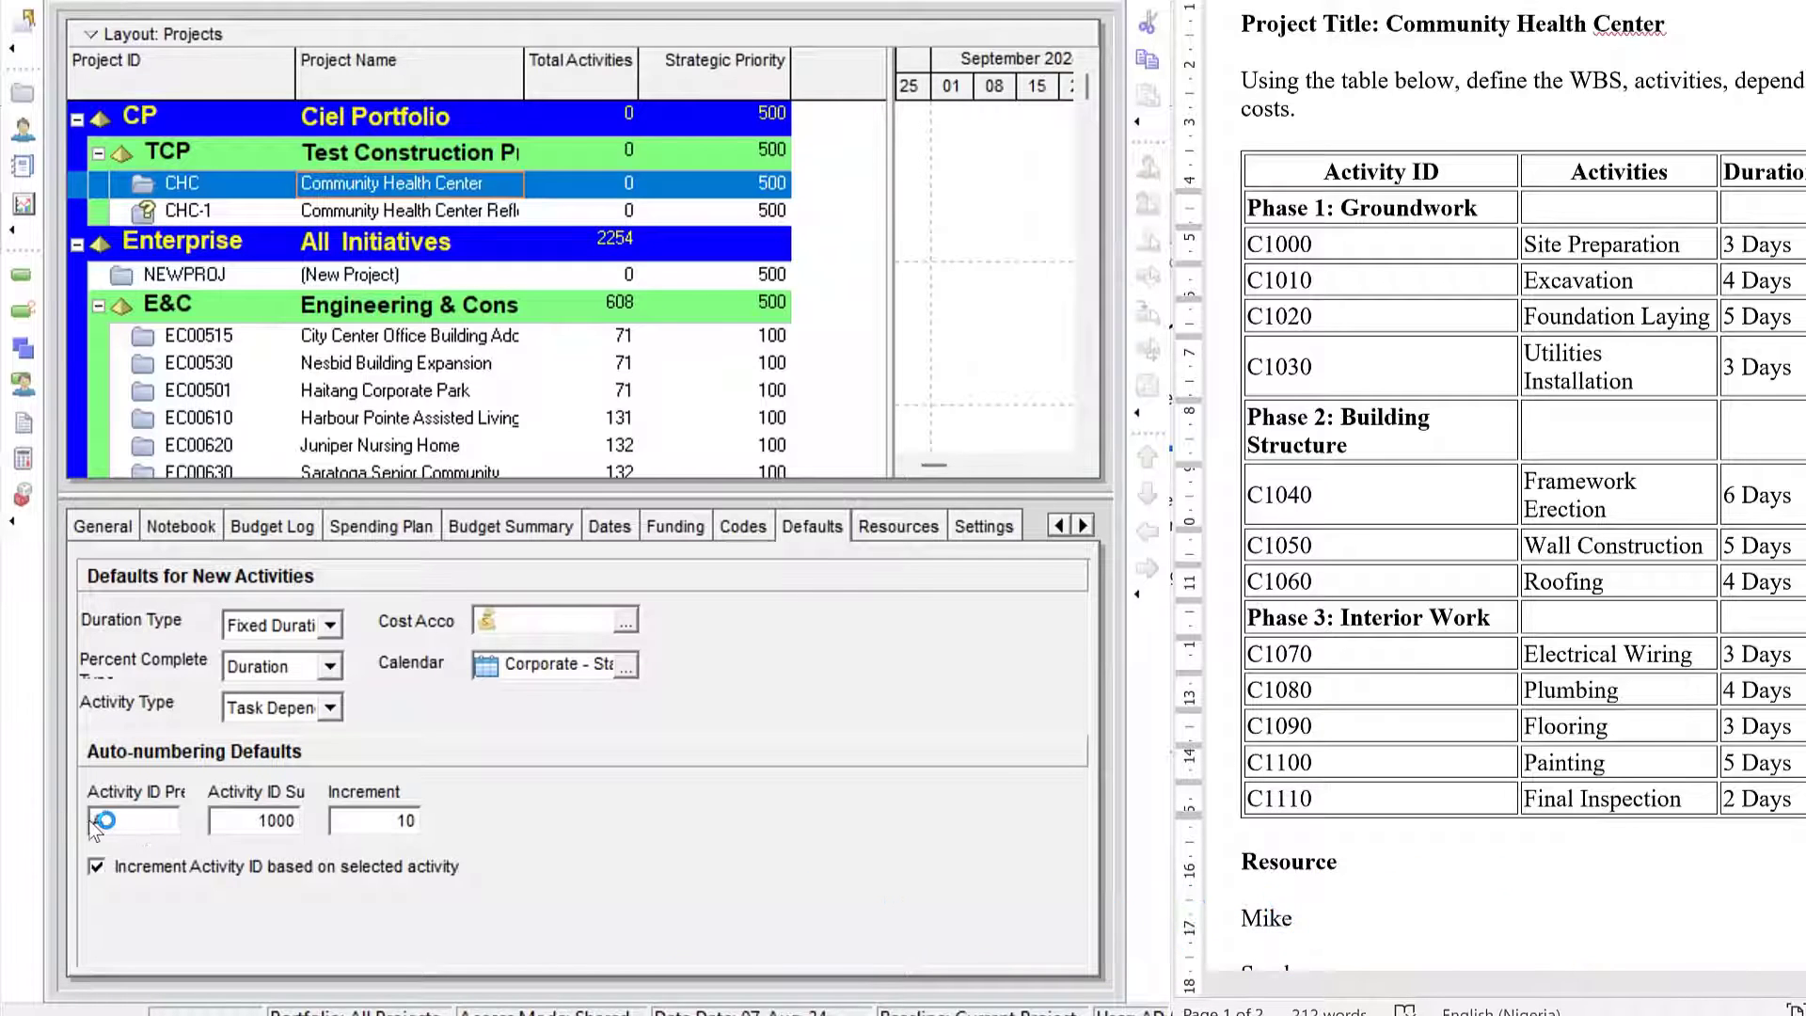
{"action": "double_click", "coordinate": [94, 820]}
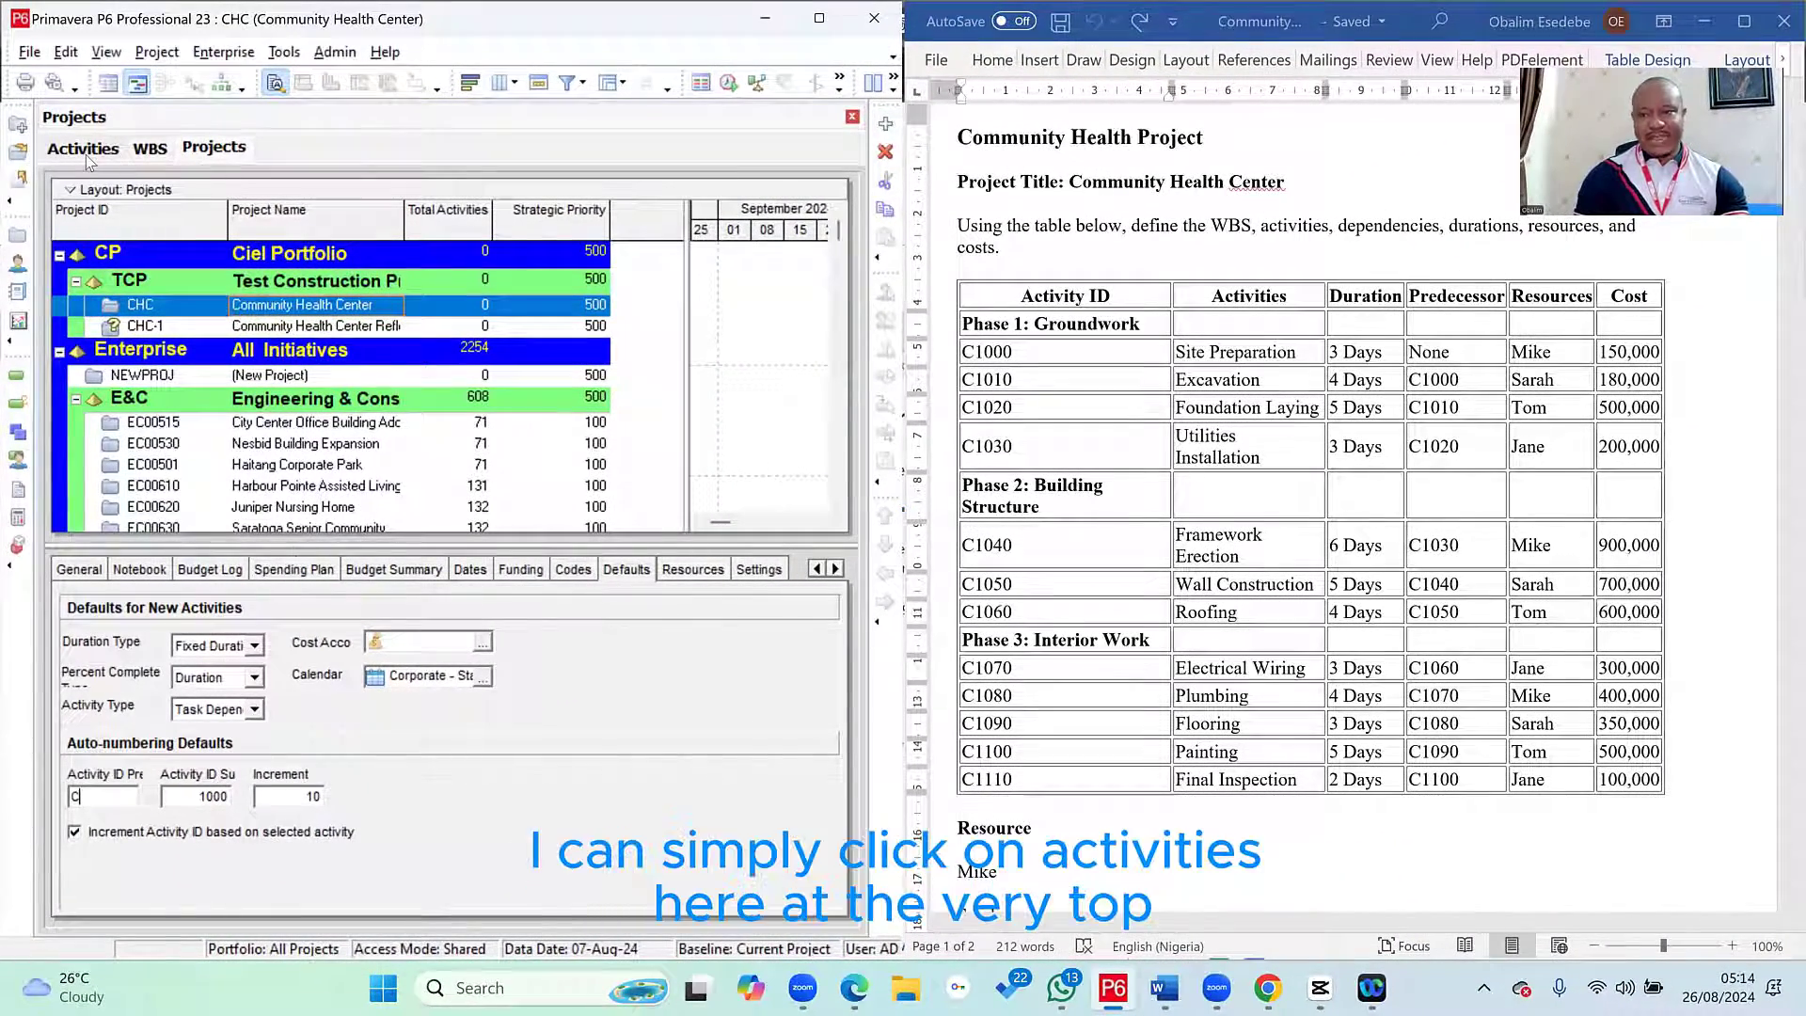
- Select the Groundwork element and check its activities C1000–C1020 in the Word brief
{"action": "left_click", "coordinate": [87, 153]}
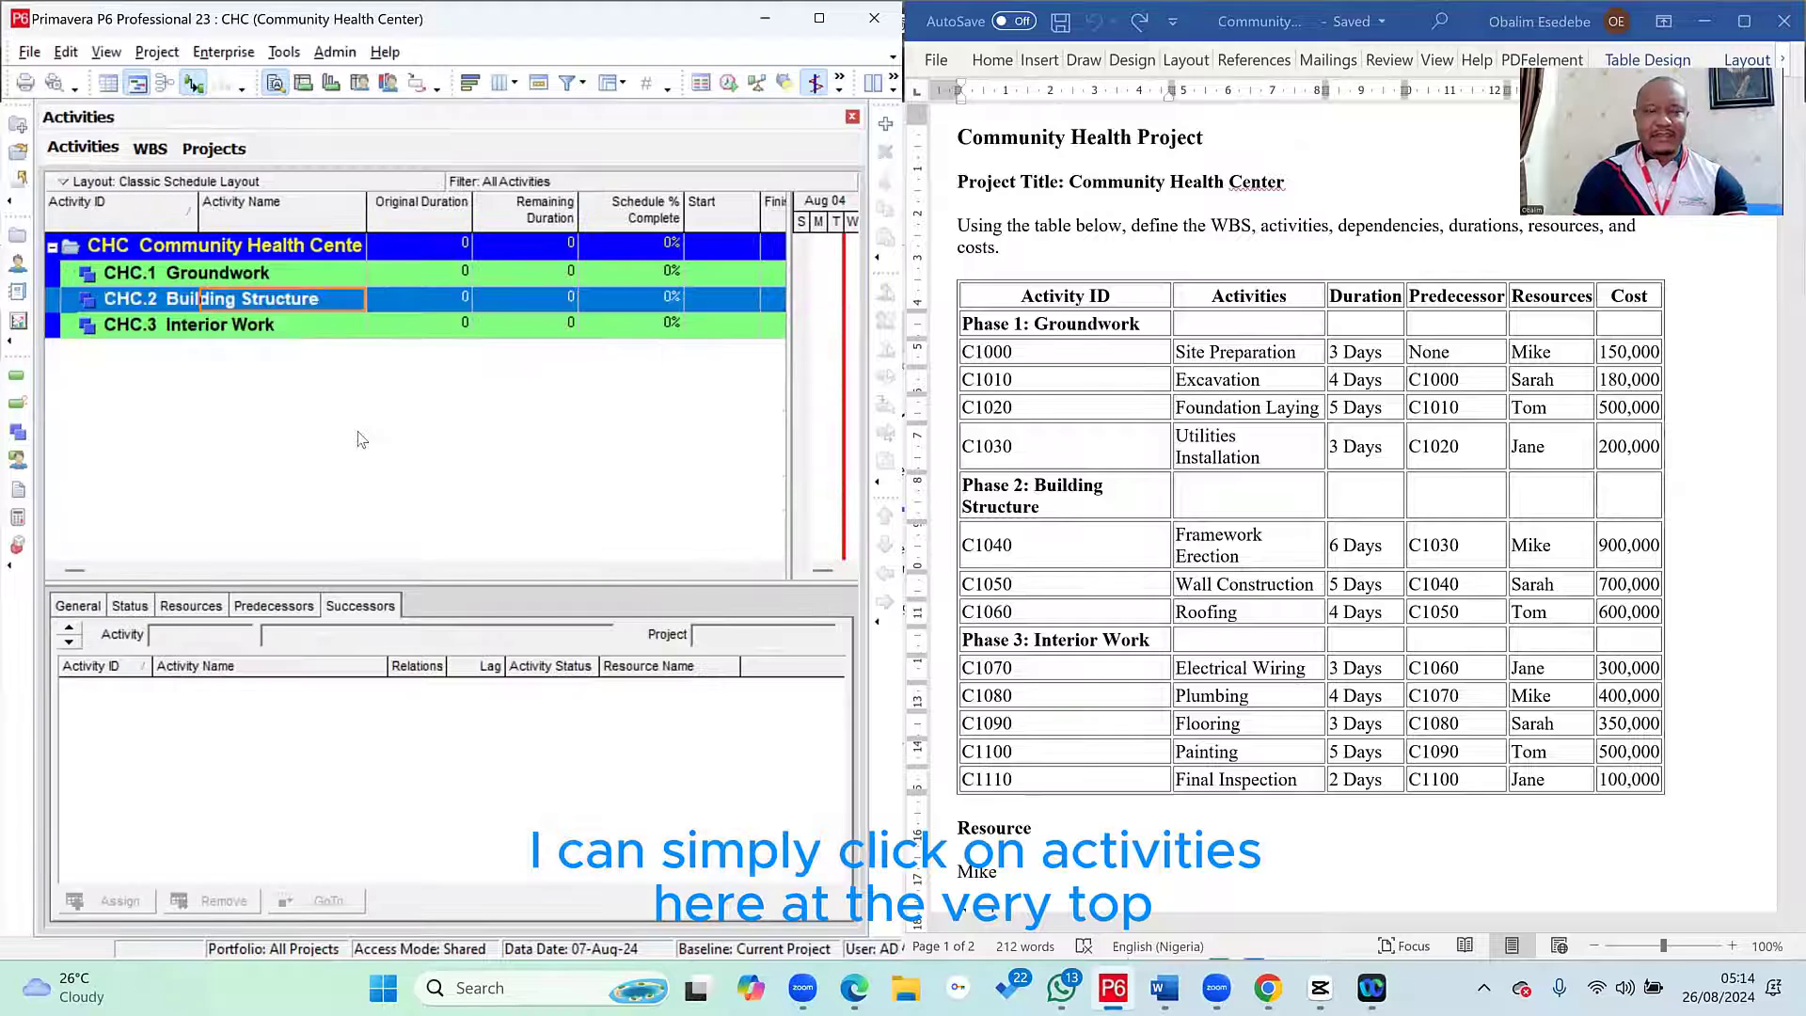
{"action": "left_click", "coordinate": [302, 274]}
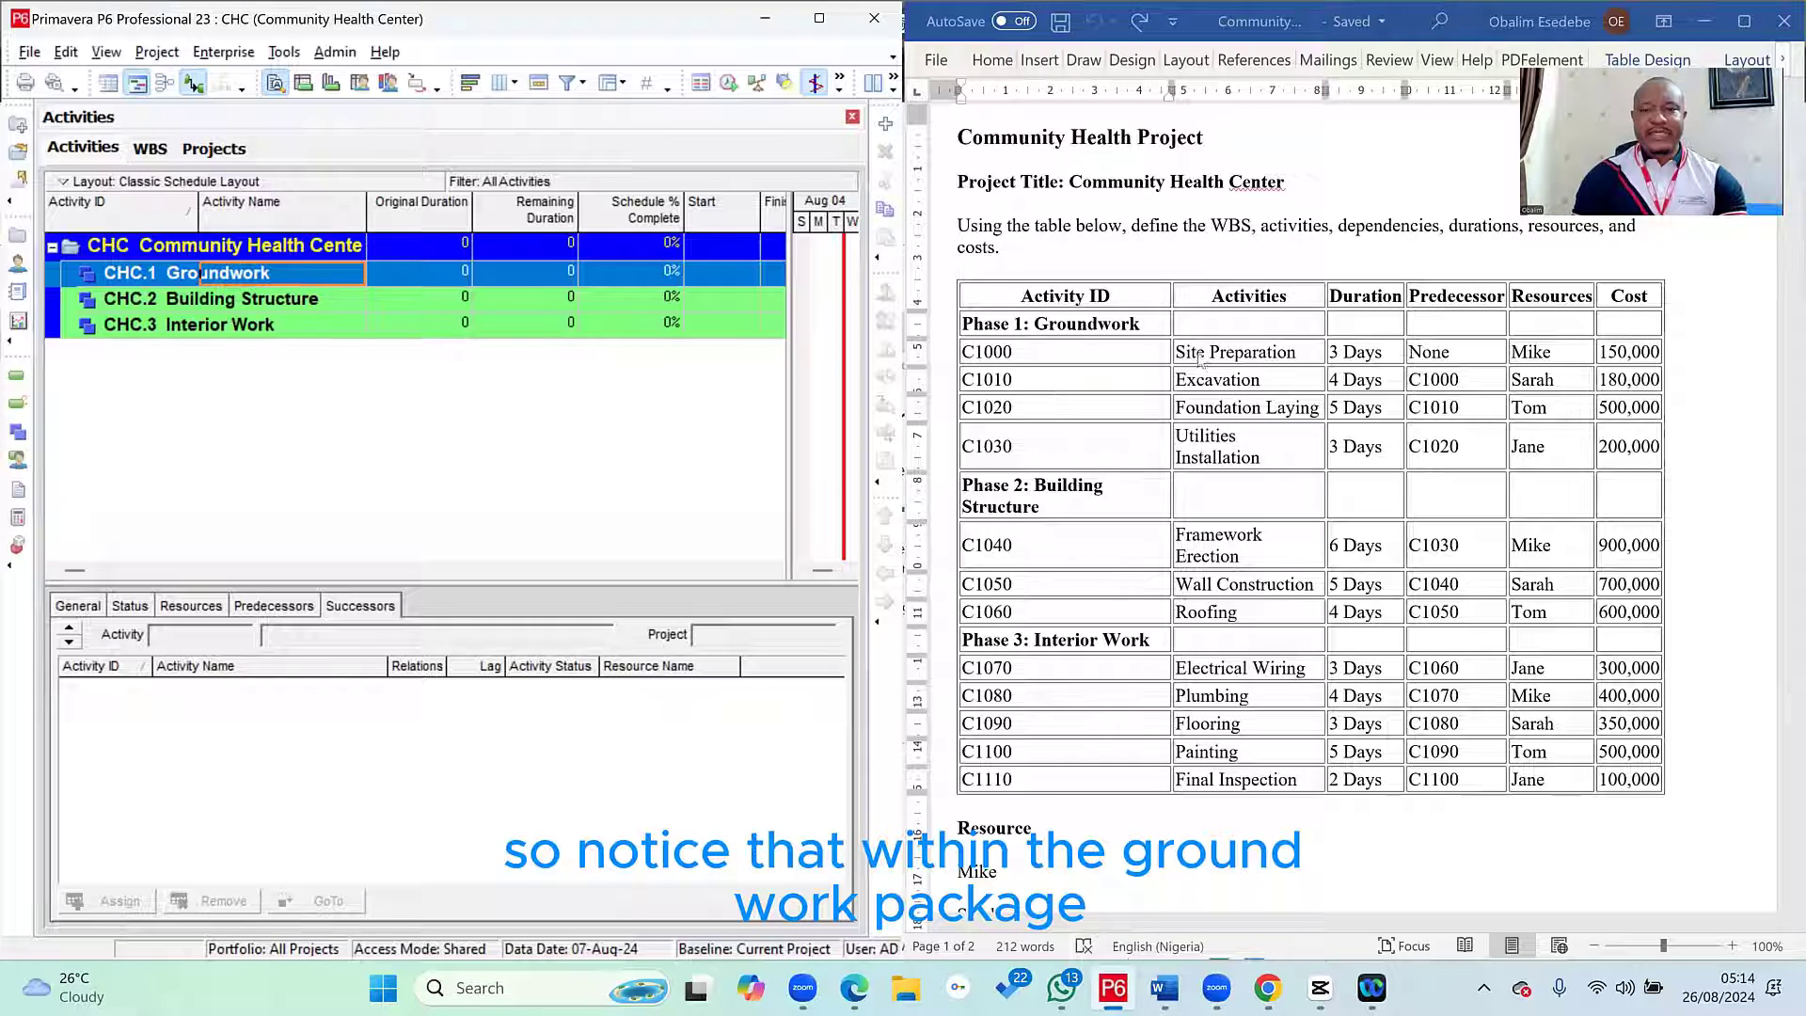
{"action": "left_click", "coordinate": [1093, 323]}
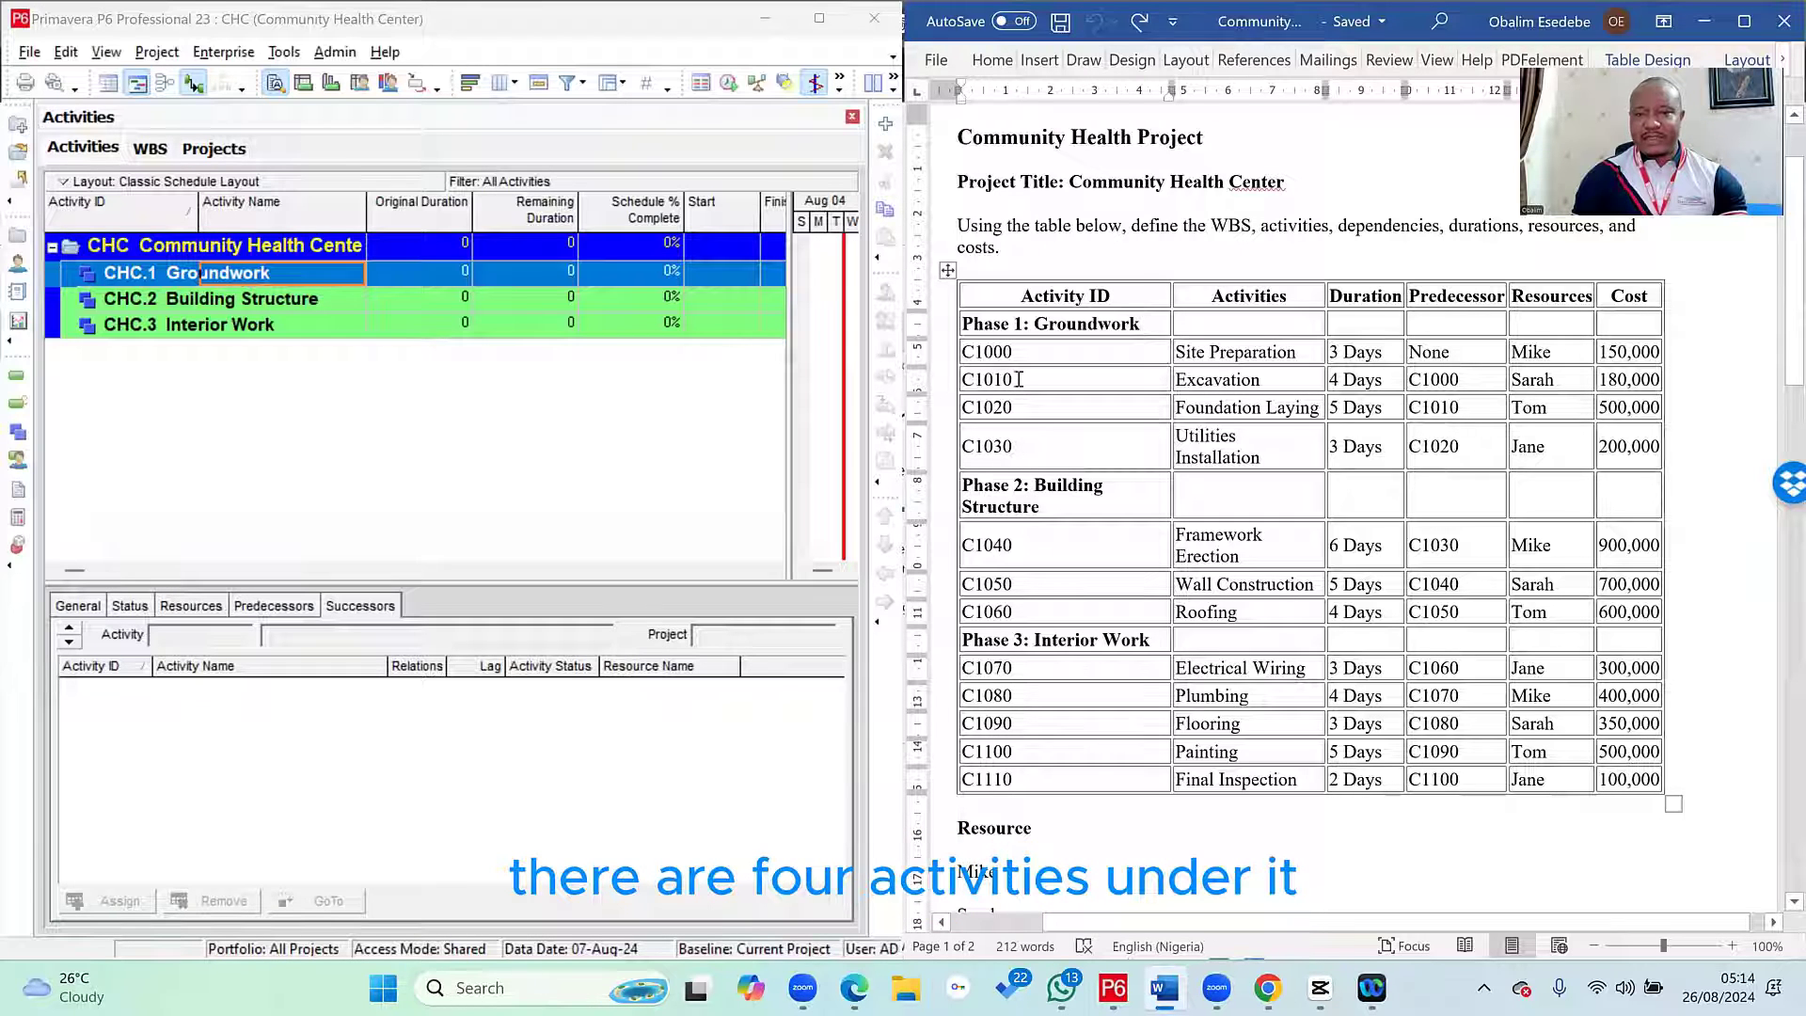
{"action": "left_click", "coordinate": [1025, 351]}
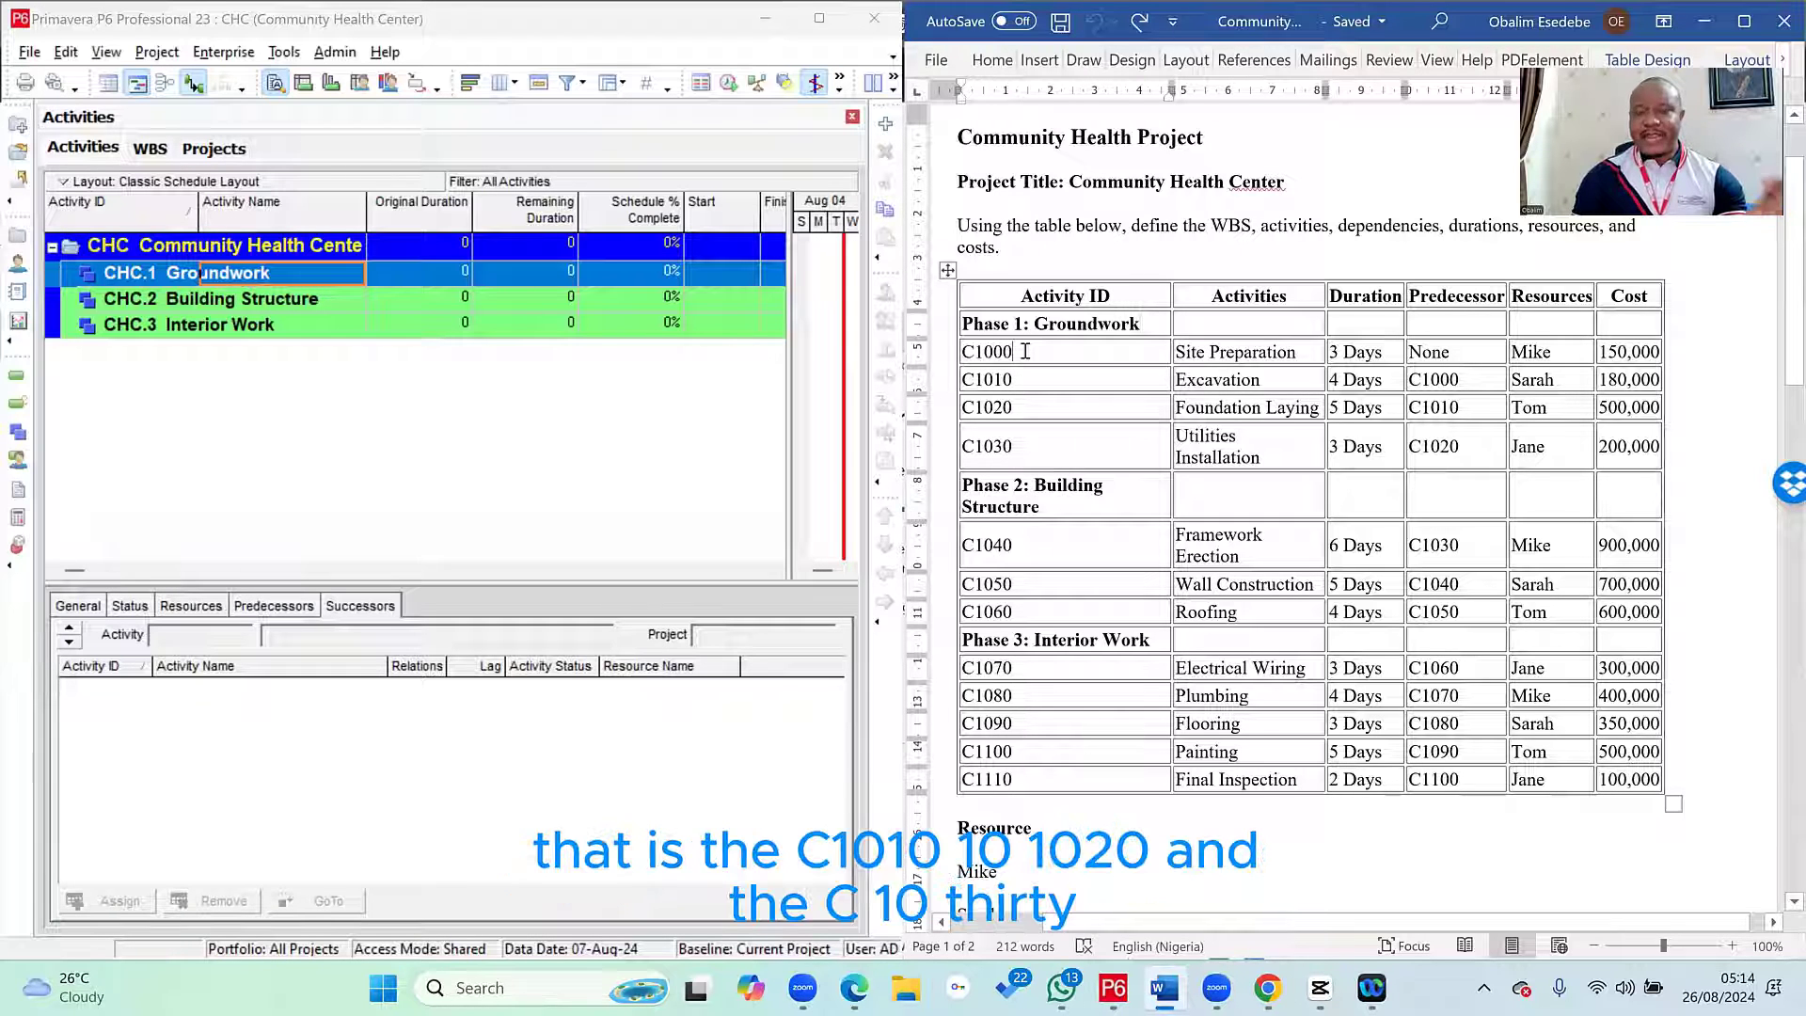
{"action": "left_click", "coordinate": [1035, 414]}
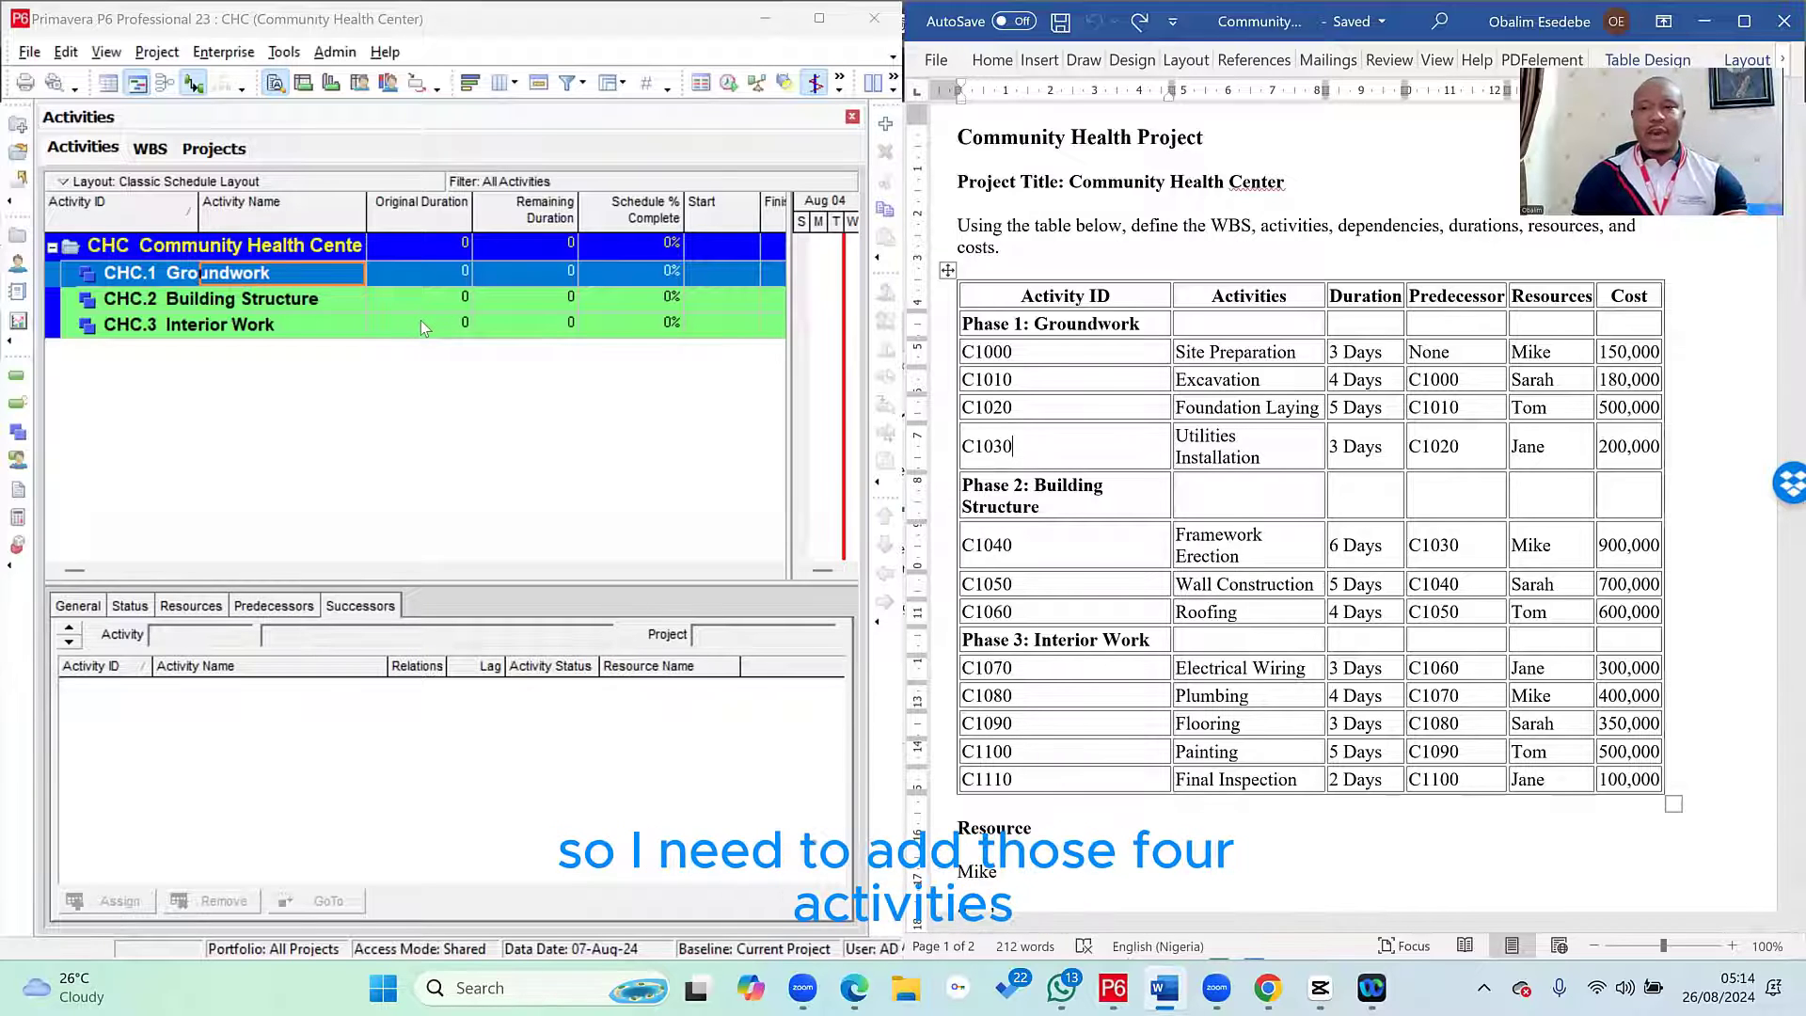
- Add four activities, C1000 through C1030, under CHC.1 Groundwork
{"action": "right_click", "coordinate": [235, 274]}
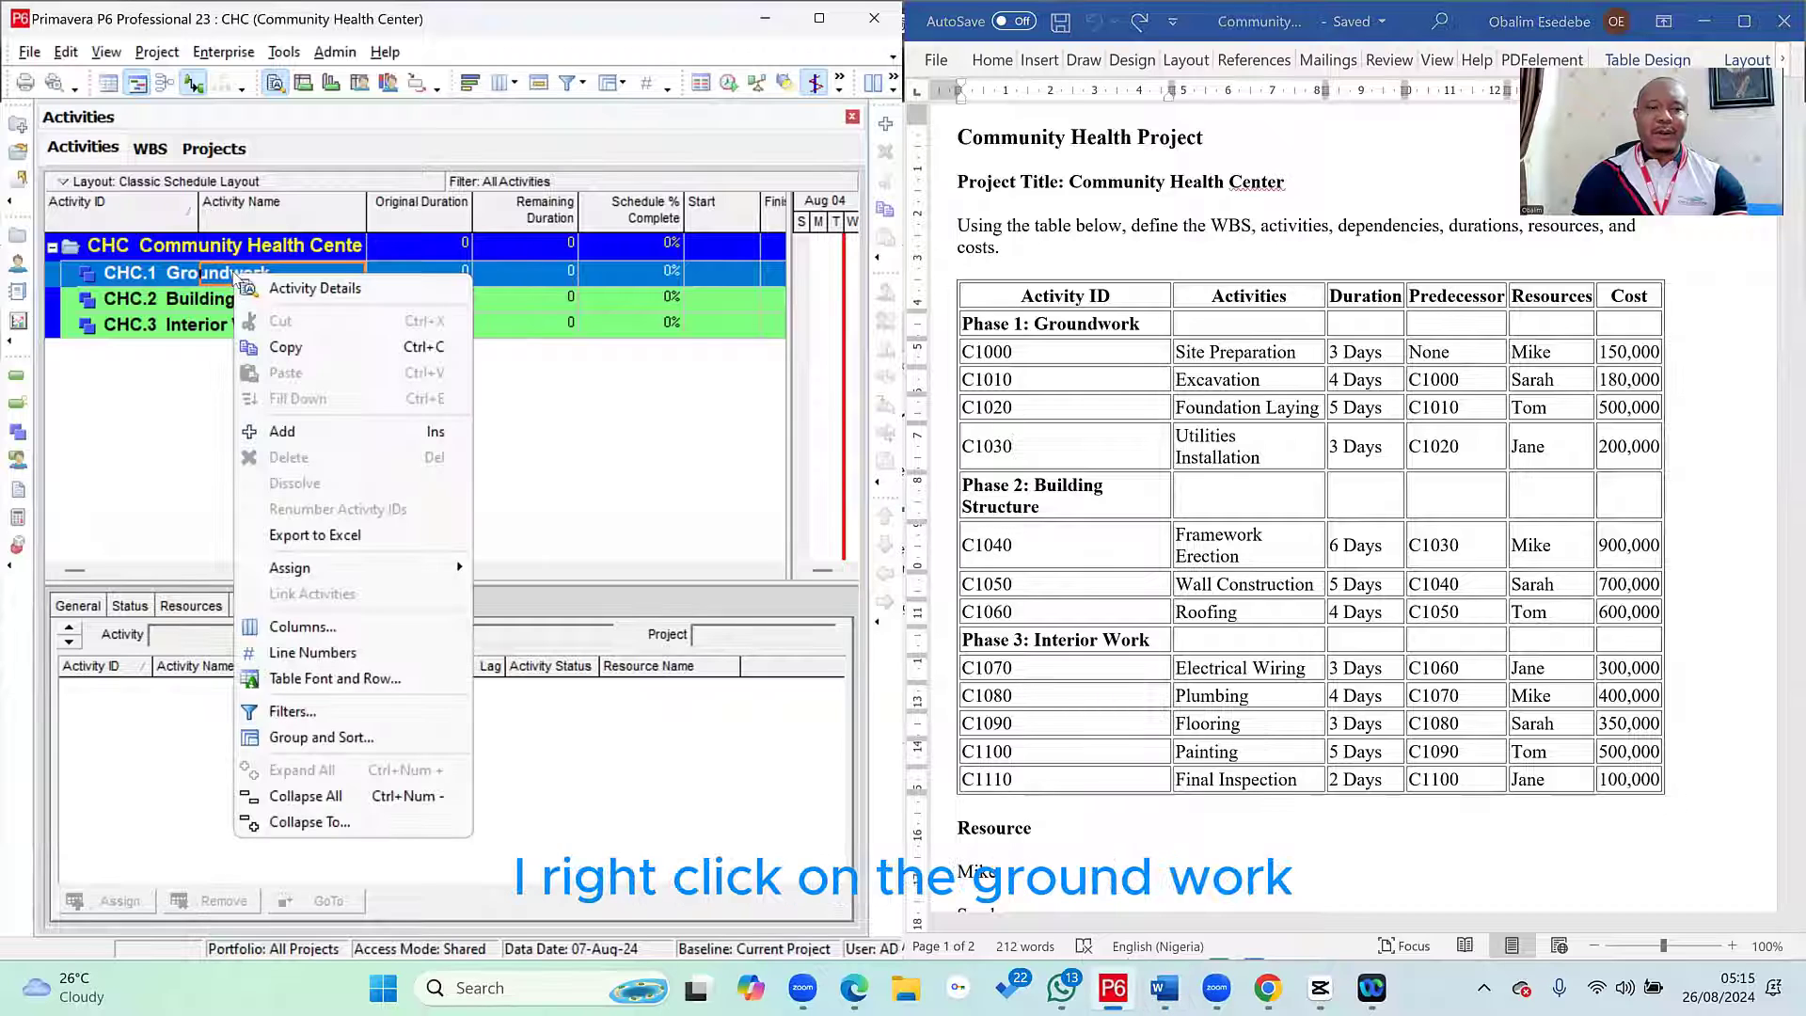
{"action": "left_click", "coordinate": [282, 431]}
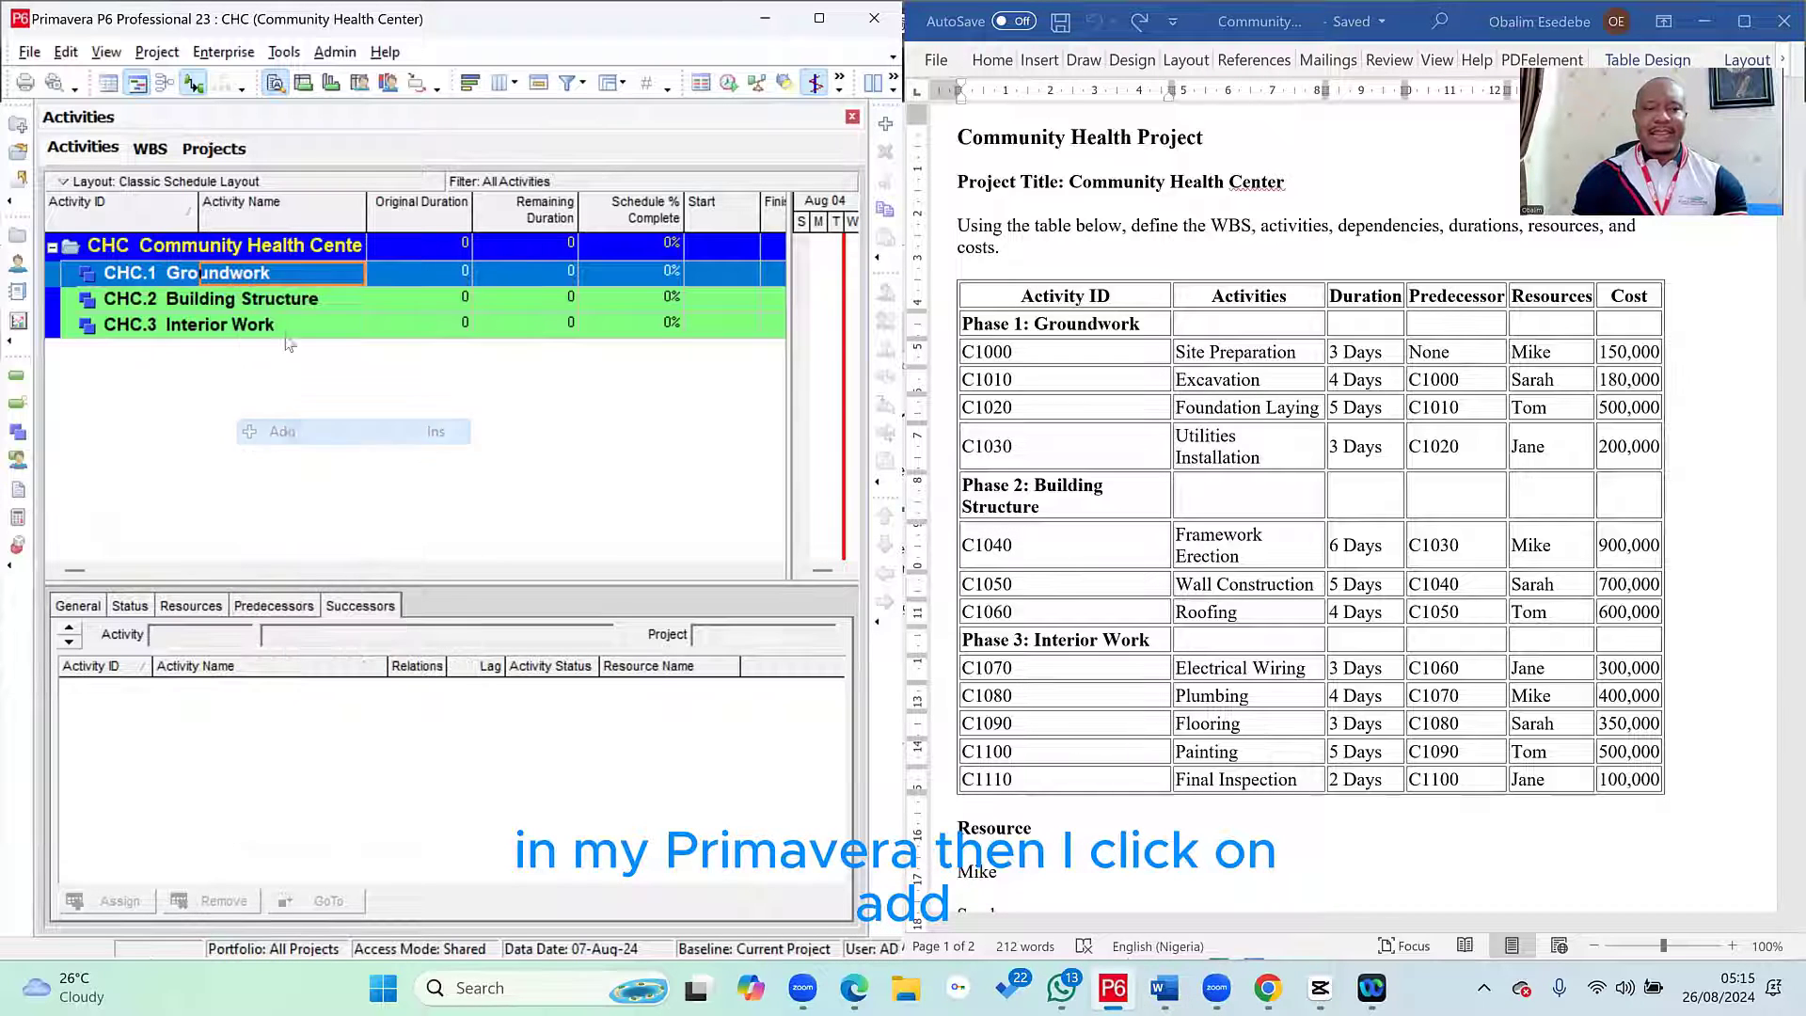
{"action": "left_click", "coordinate": [292, 274]}
{"action": "right_click", "coordinate": [295, 276]}
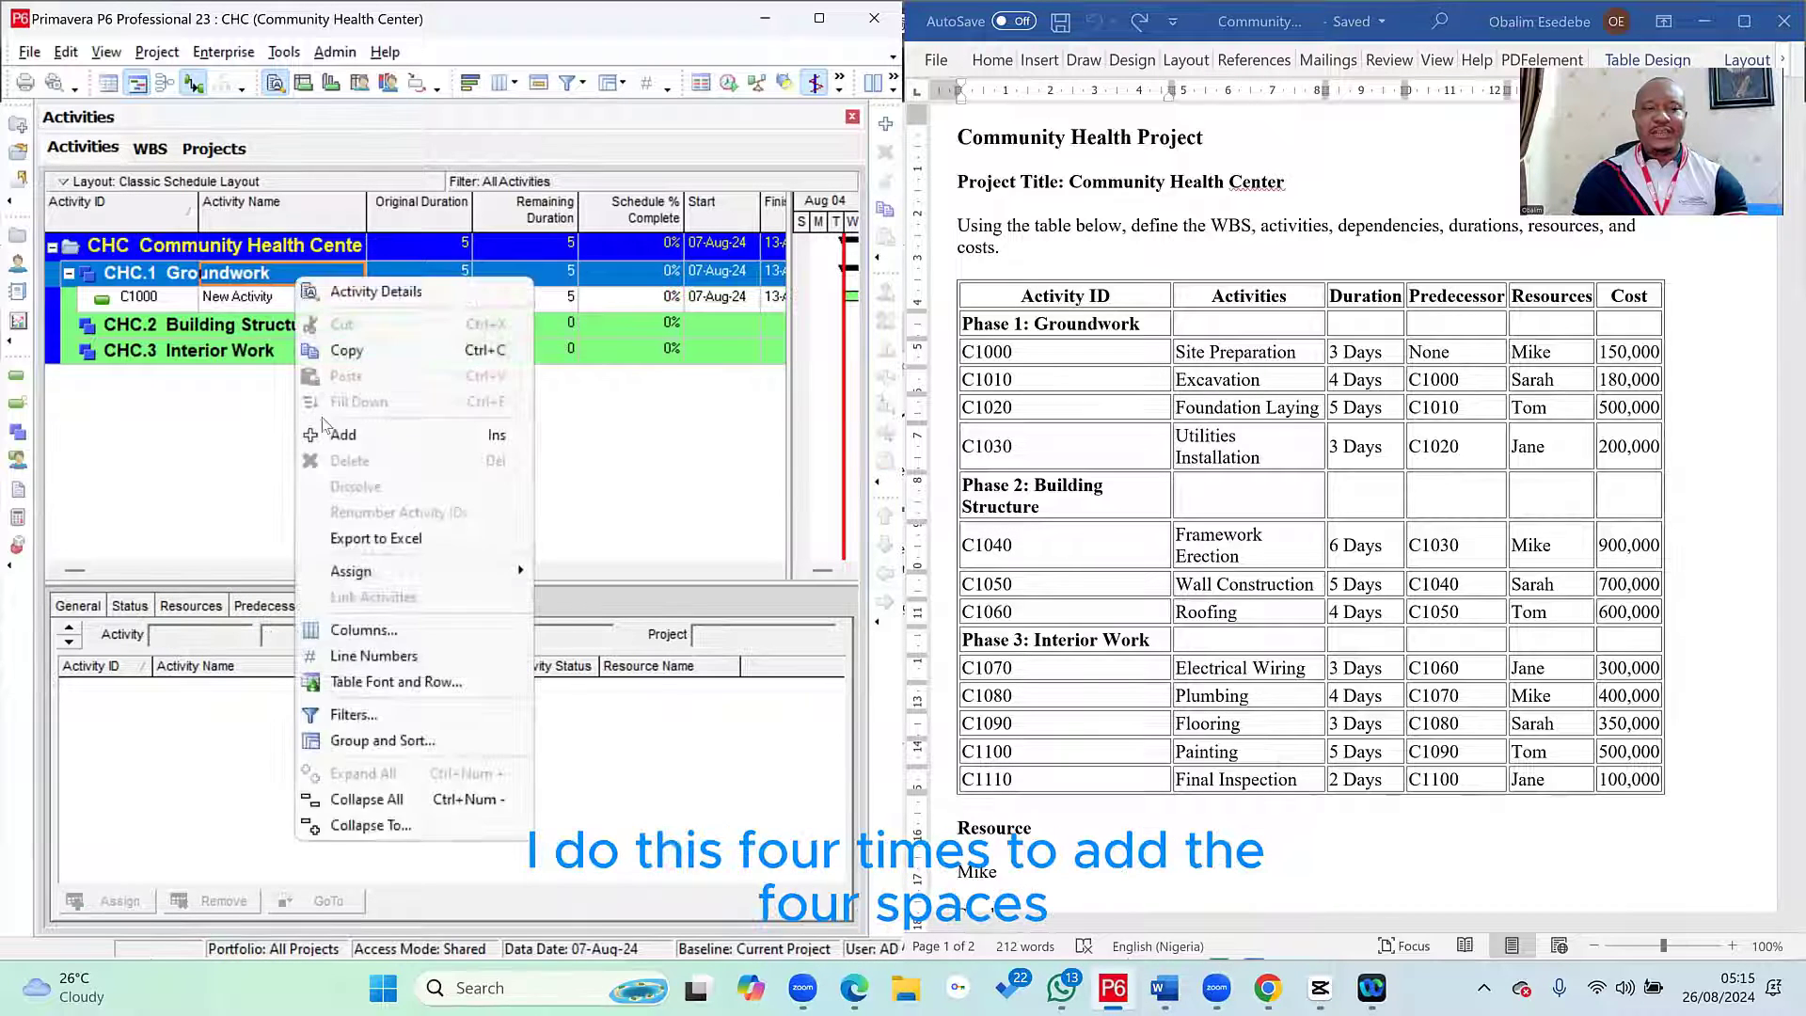
{"action": "left_click", "coordinate": [343, 436]}
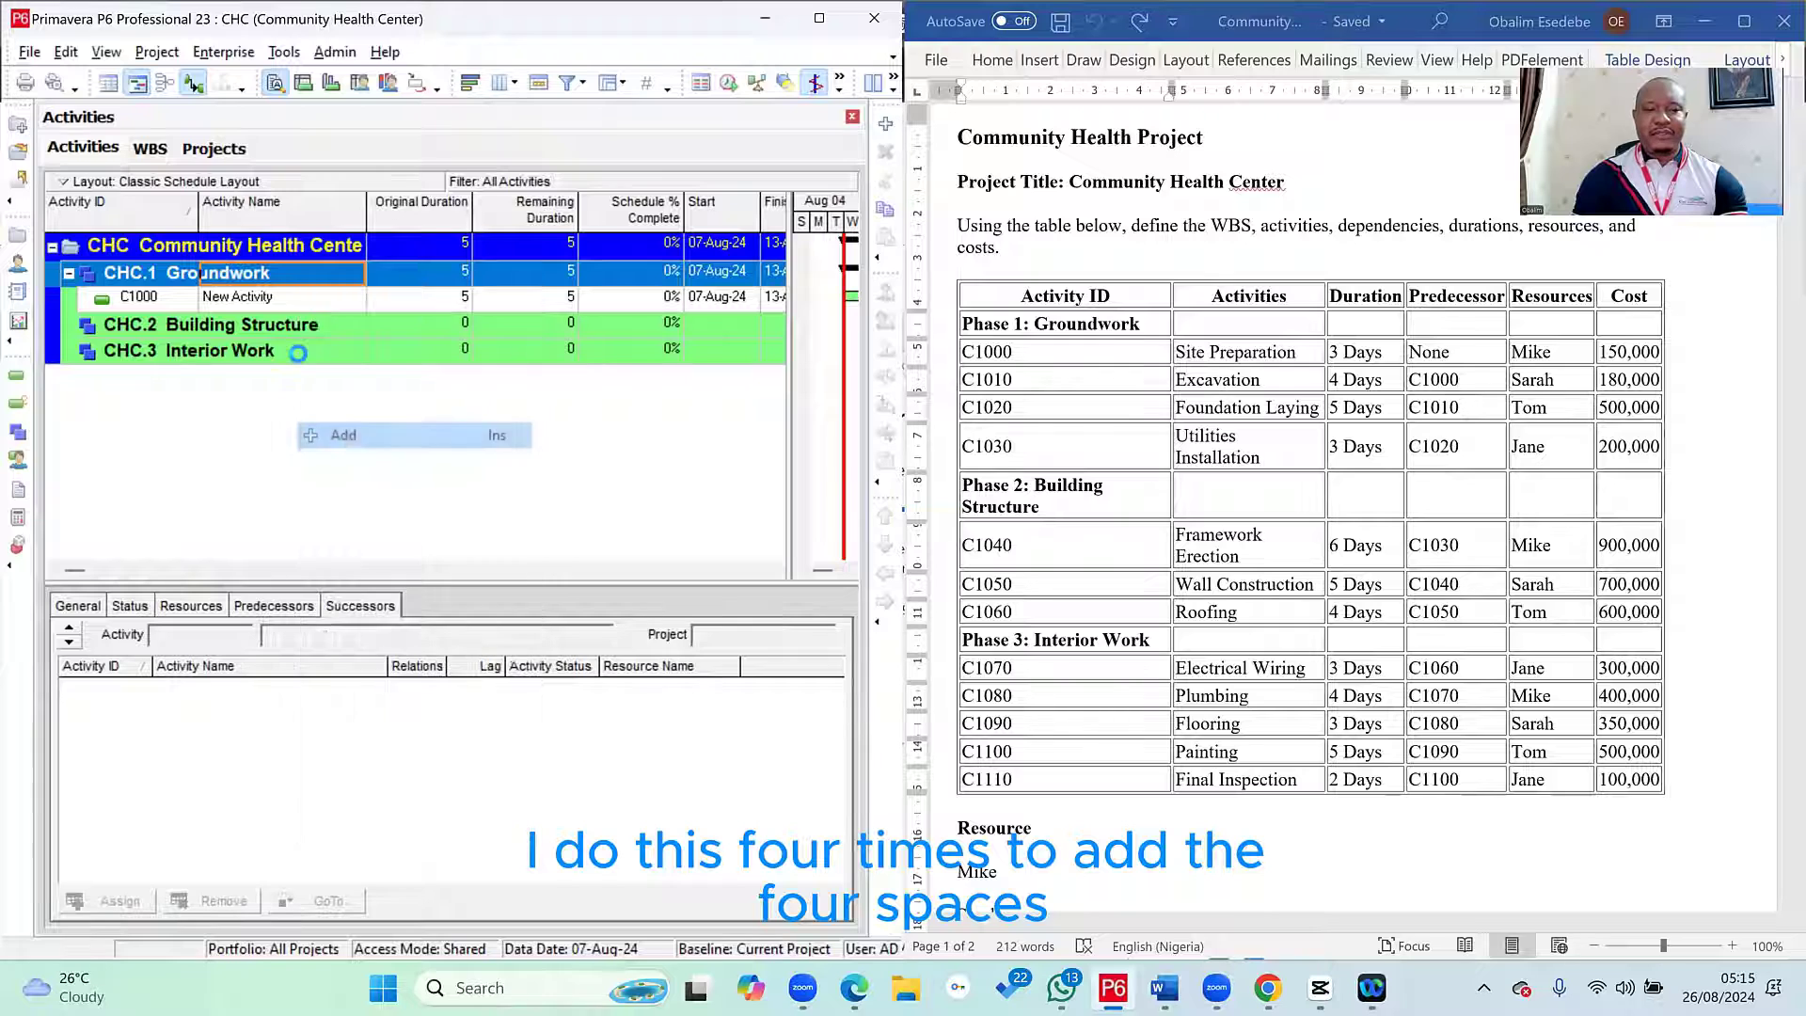
{"action": "right_click", "coordinate": [288, 279]}
{"action": "left_click", "coordinate": [343, 435]}
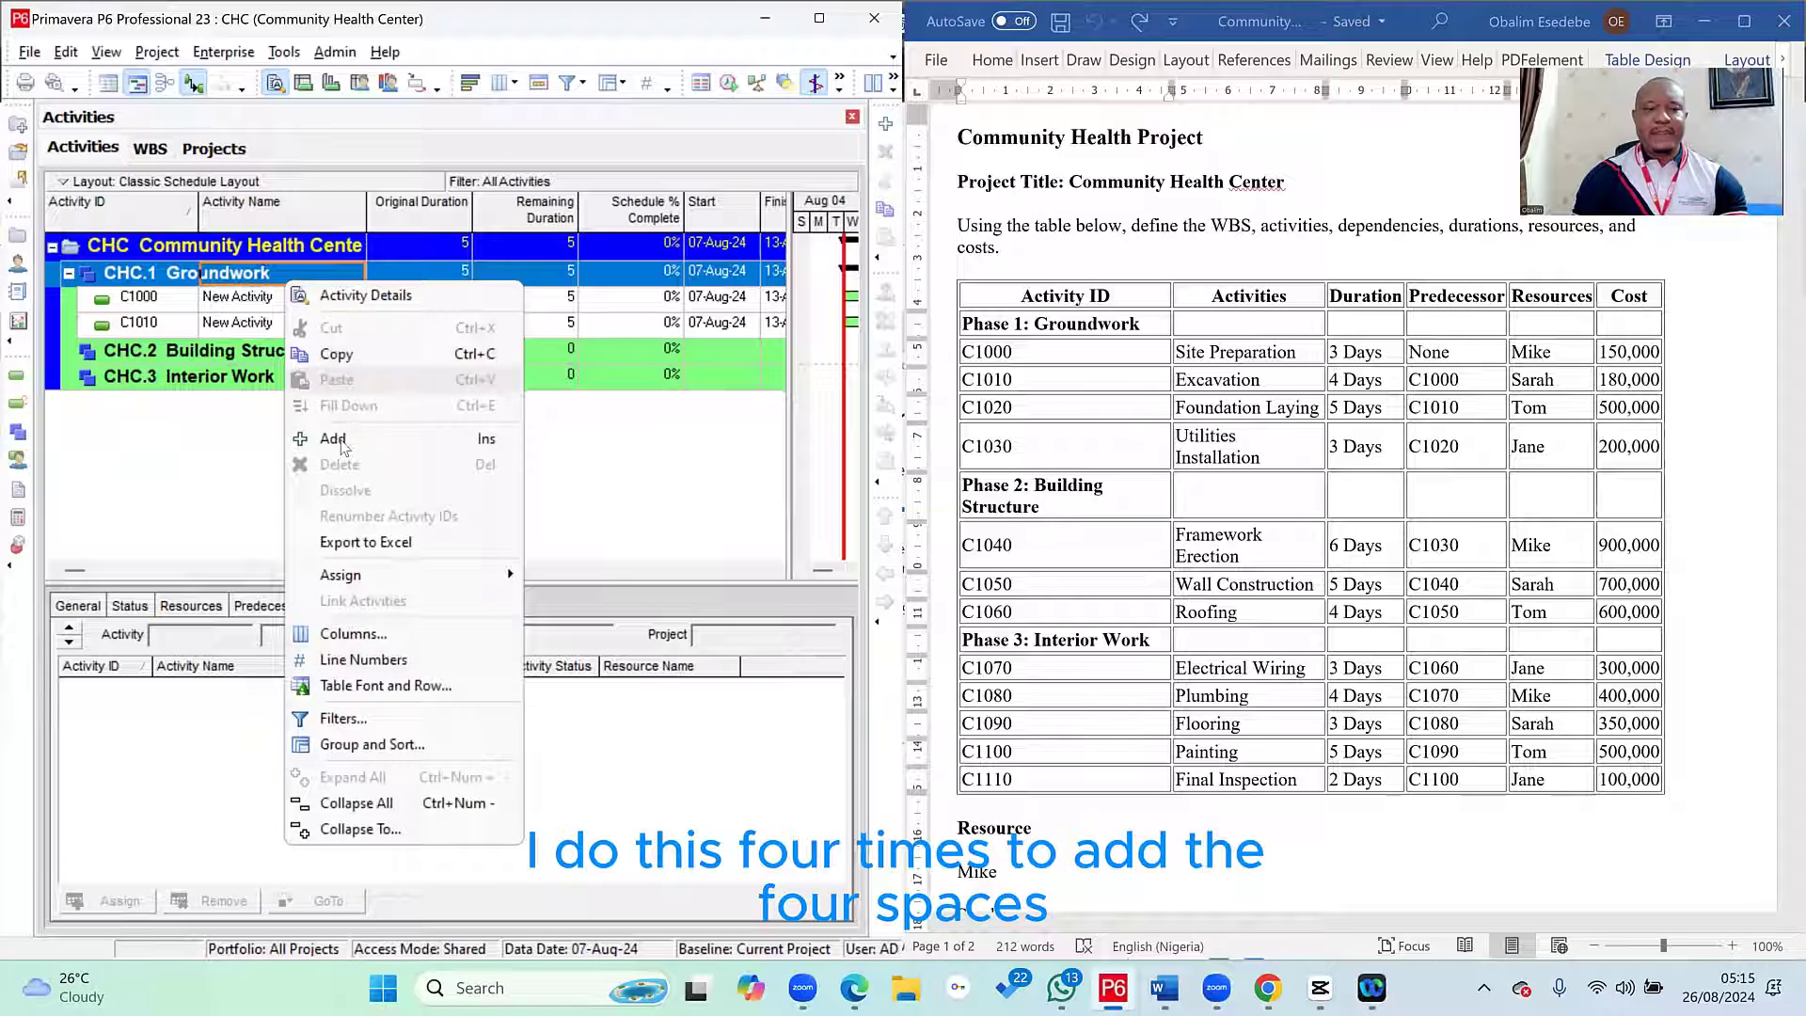
{"action": "right_click", "coordinate": [277, 275]}
{"action": "left_click", "coordinate": [343, 438]}
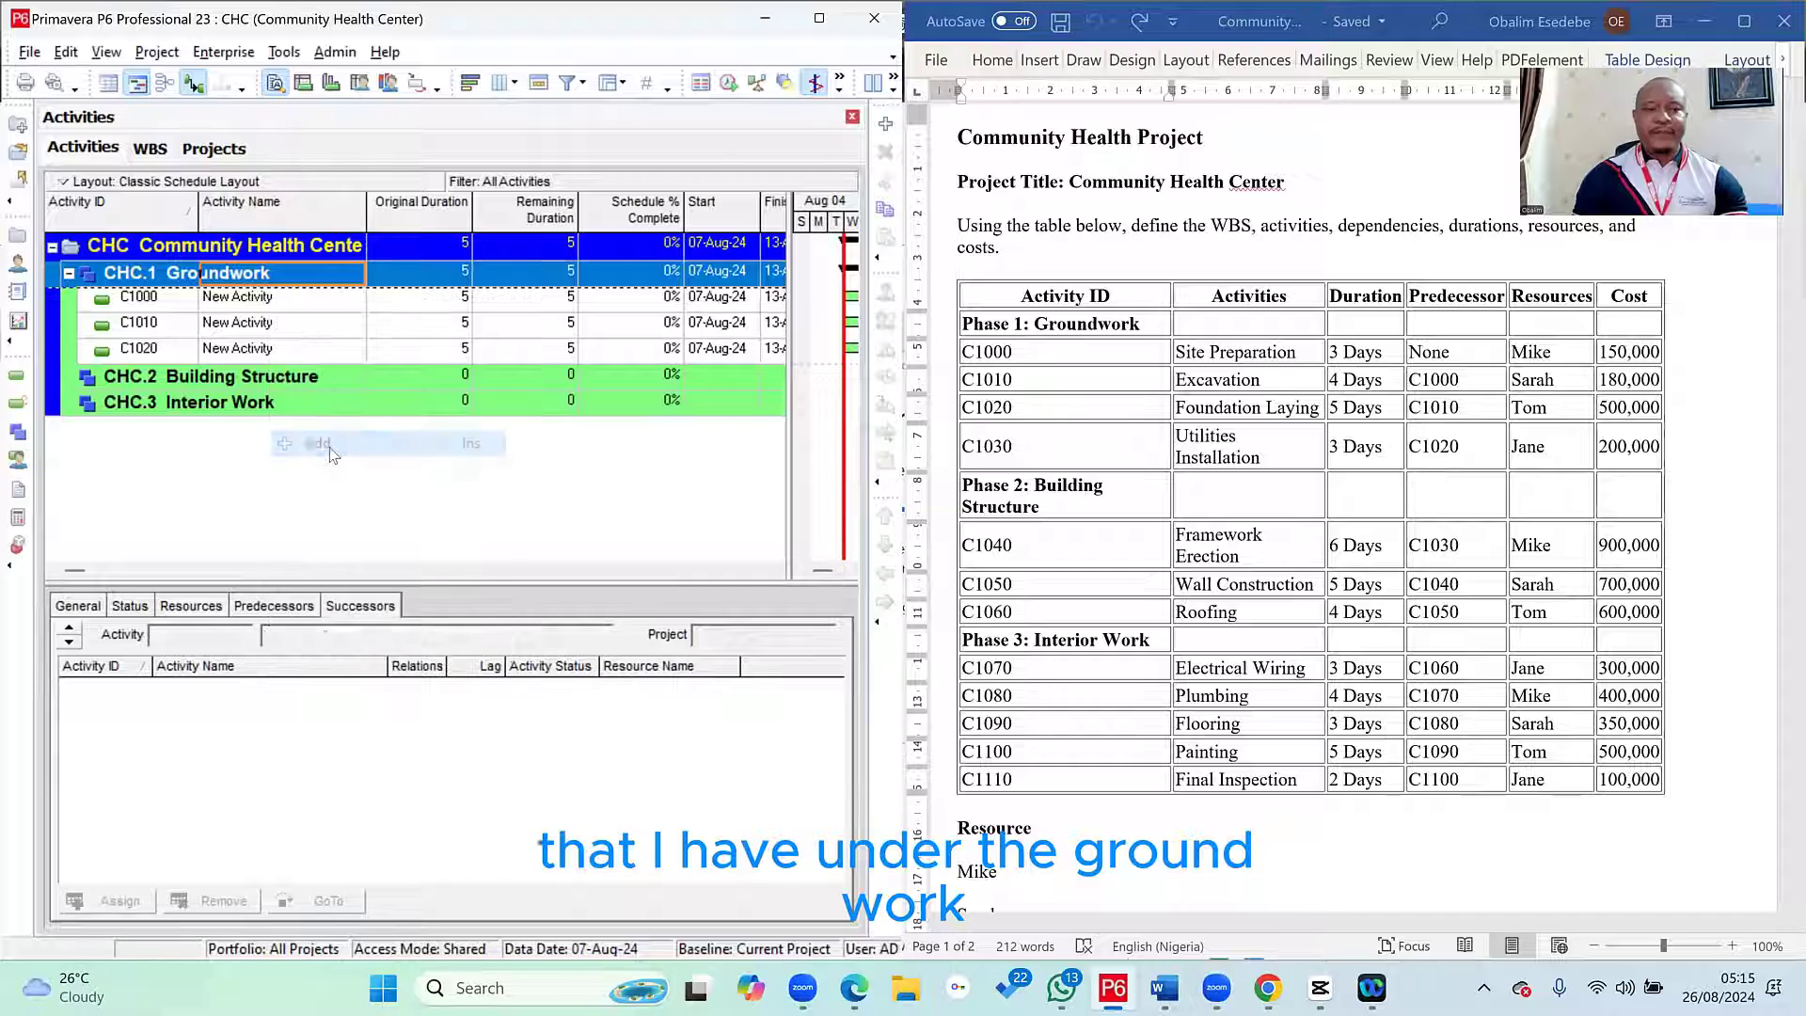
- Add three activities, C1040 through C1060, under CHC.2 Building Structure
{"action": "left_click", "coordinate": [320, 404]}
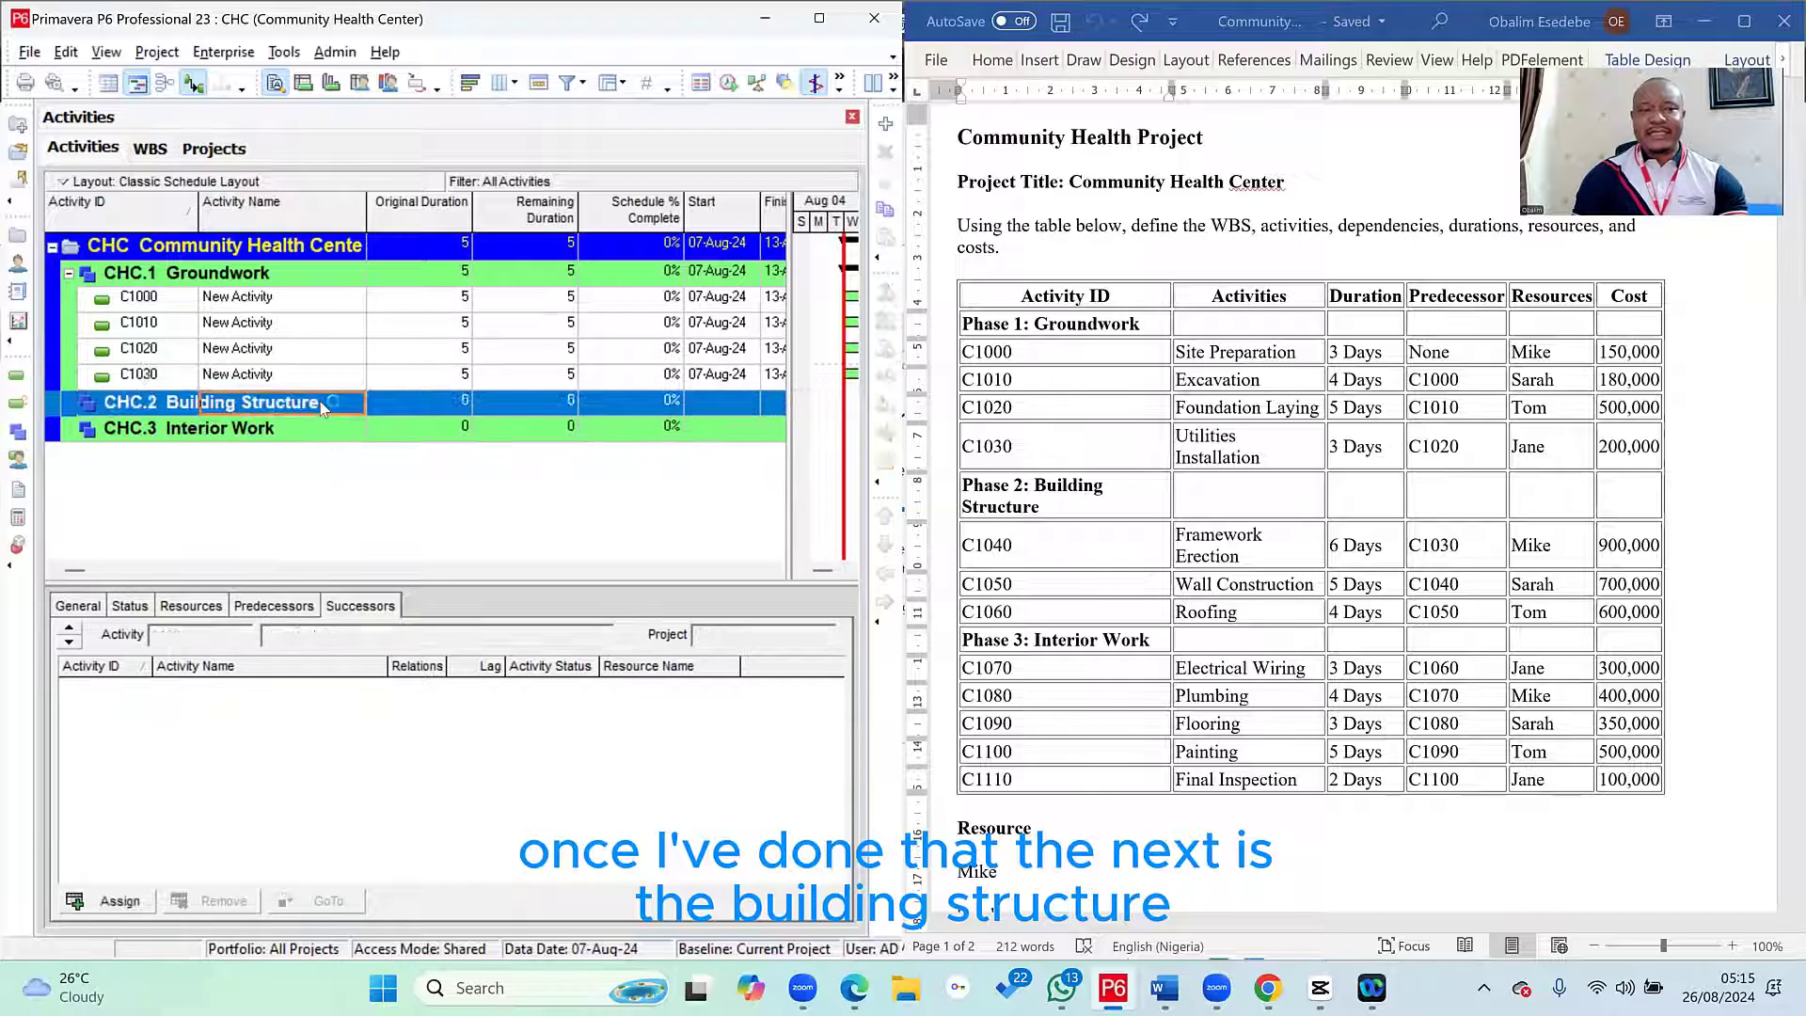
{"action": "left_click", "coordinate": [1208, 563]}
{"action": "left_click", "coordinate": [1210, 611]}
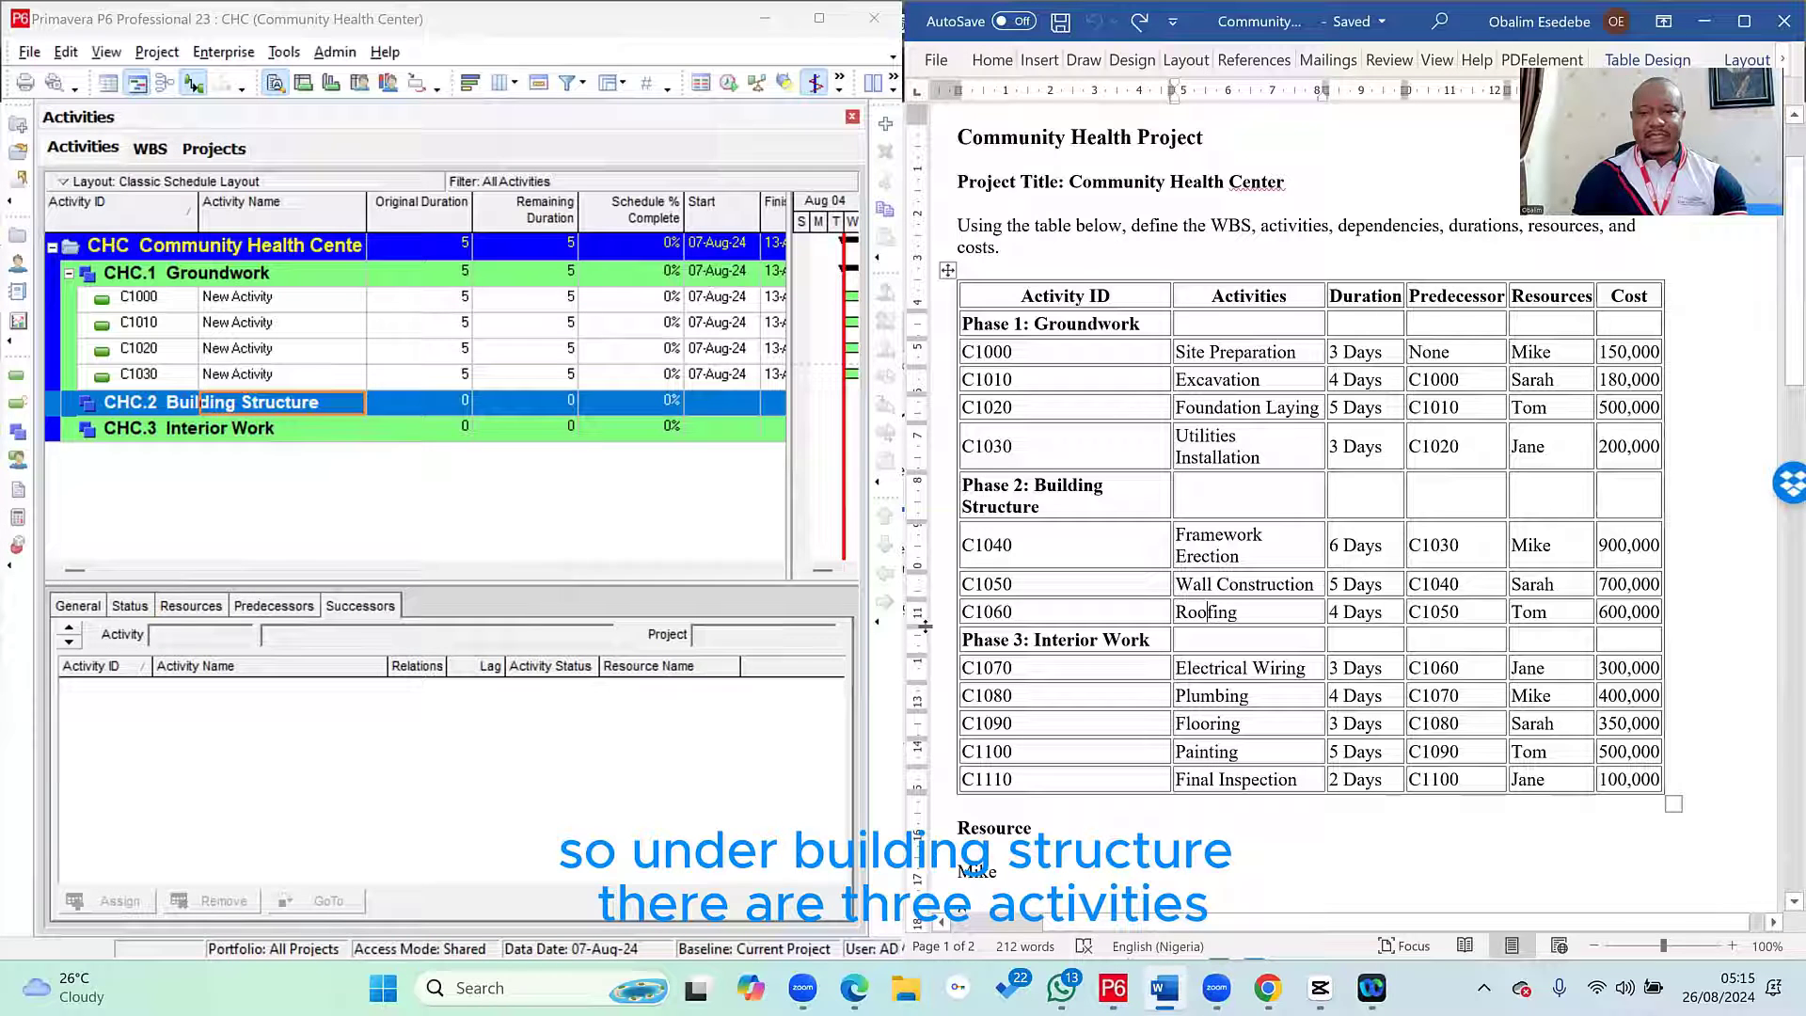
{"action": "right_click", "coordinate": [332, 402]}
{"action": "left_click", "coordinate": [377, 553]}
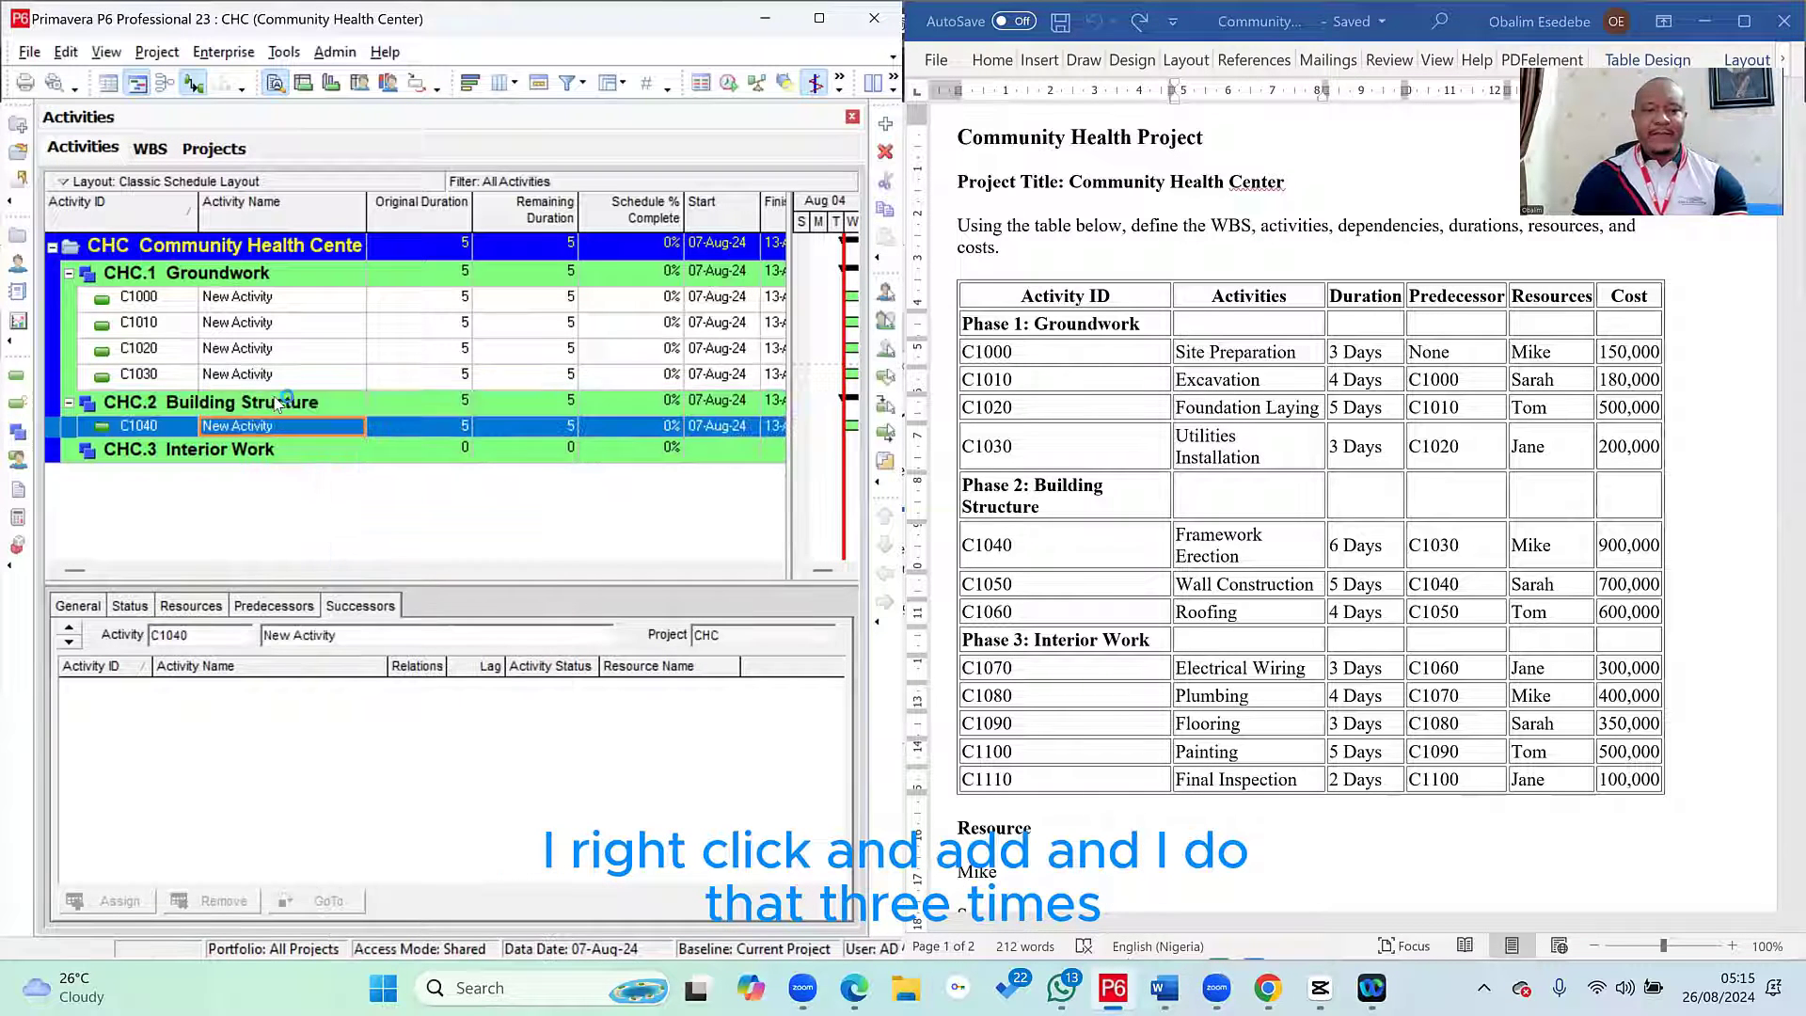
{"action": "right_click", "coordinate": [344, 536]}
{"action": "left_click", "coordinate": [377, 552]}
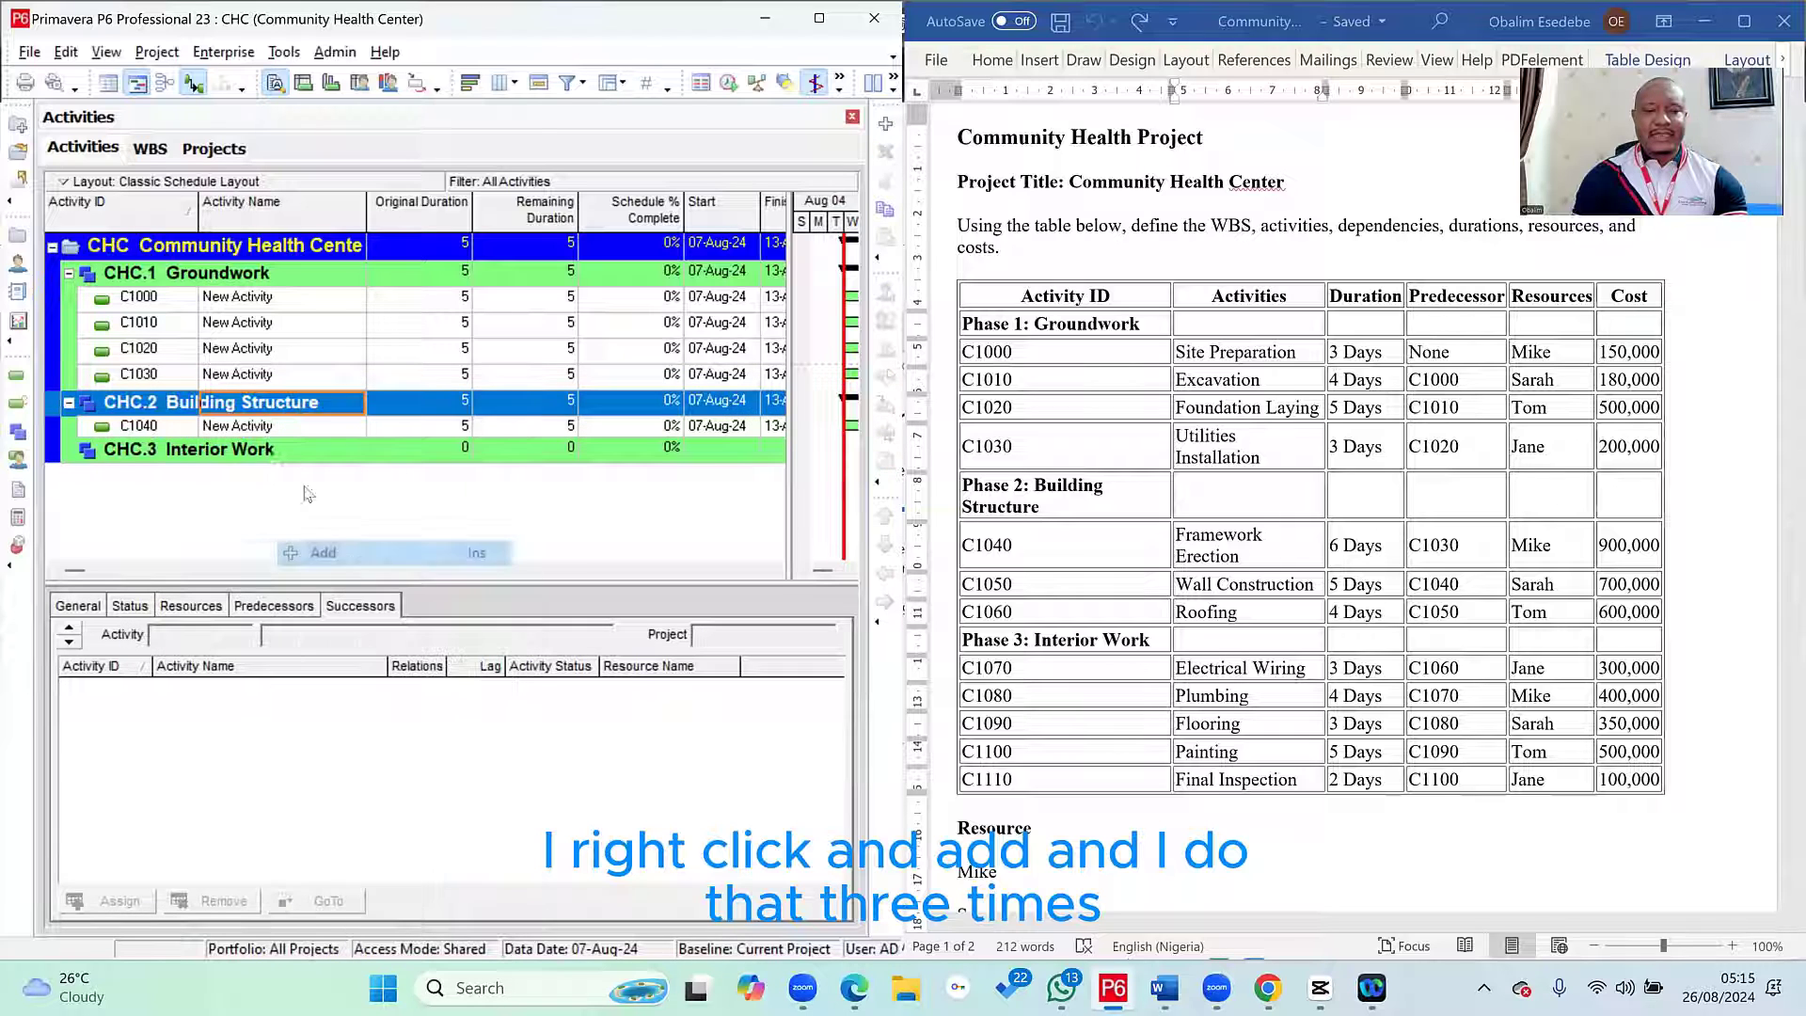
{"action": "right_click", "coordinate": [263, 411]}
{"action": "left_click", "coordinate": [358, 550]}
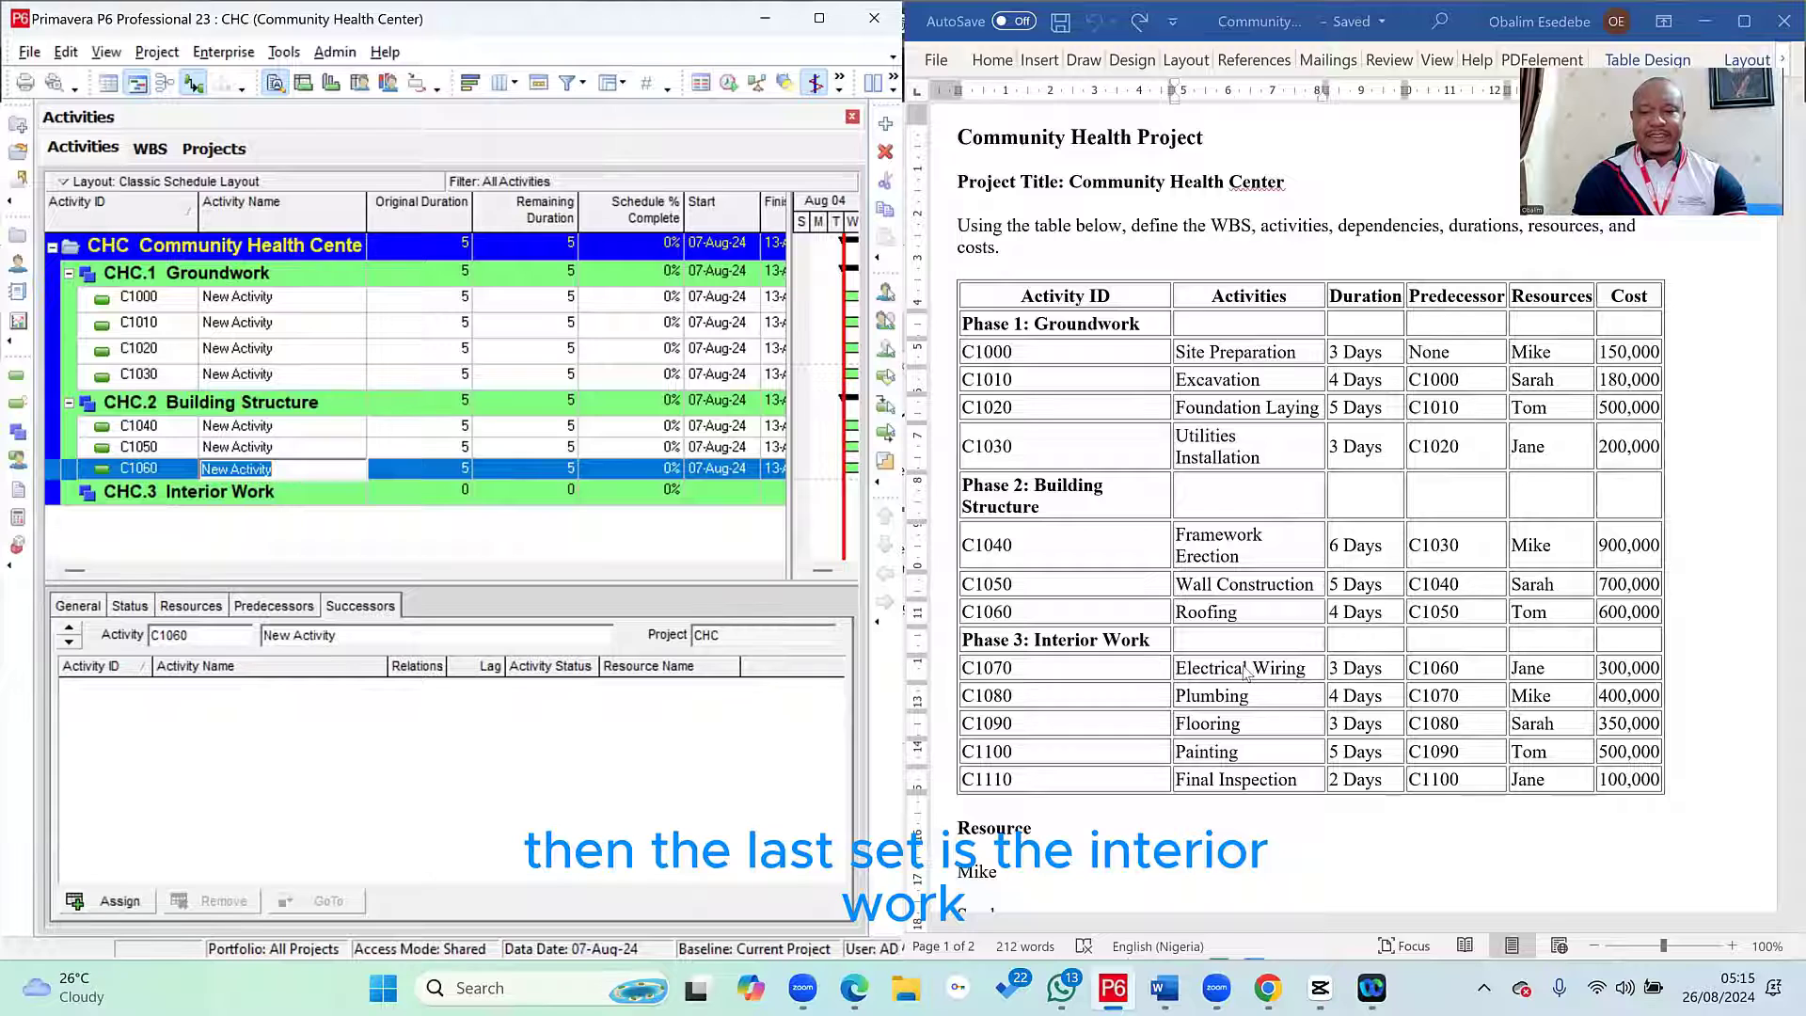
- Add five activities, C1070 through C1110, under CHC.3 Interior Work
{"action": "left_click", "coordinate": [1248, 695]}
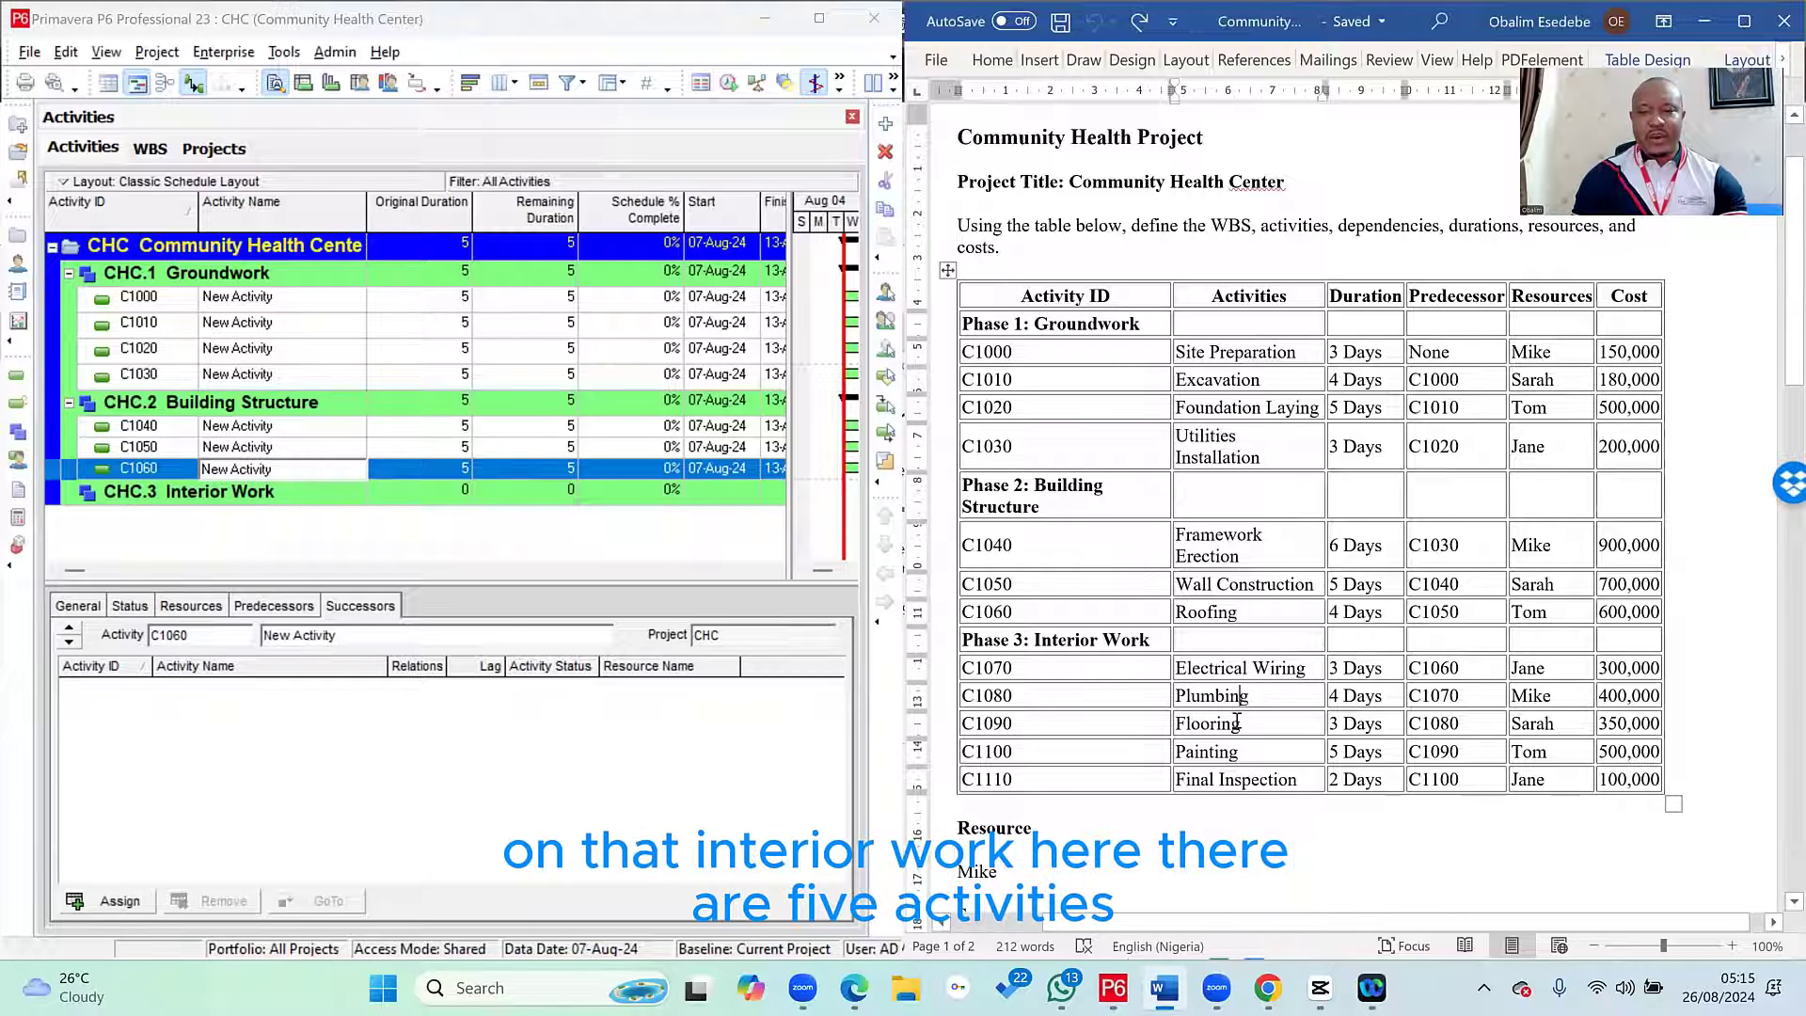
{"action": "left_click", "coordinate": [1244, 770]}
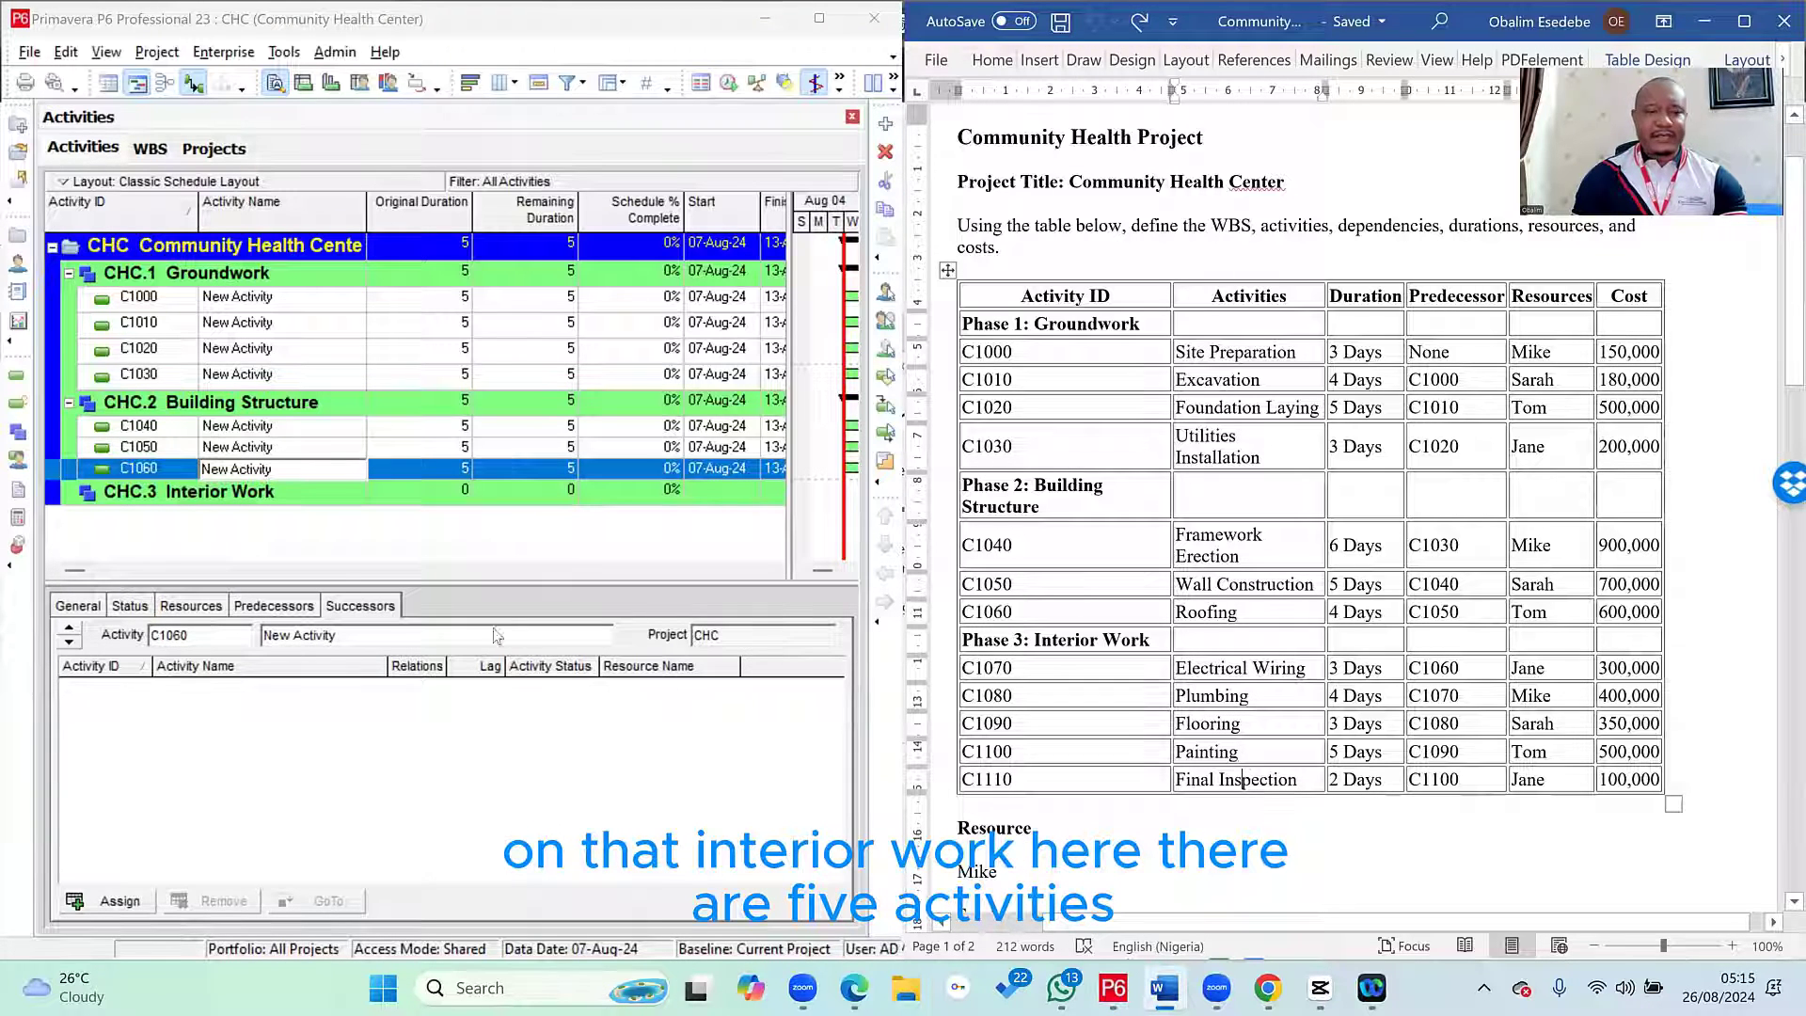
{"action": "right_click", "coordinate": [297, 494]}
{"action": "left_click", "coordinate": [348, 555]}
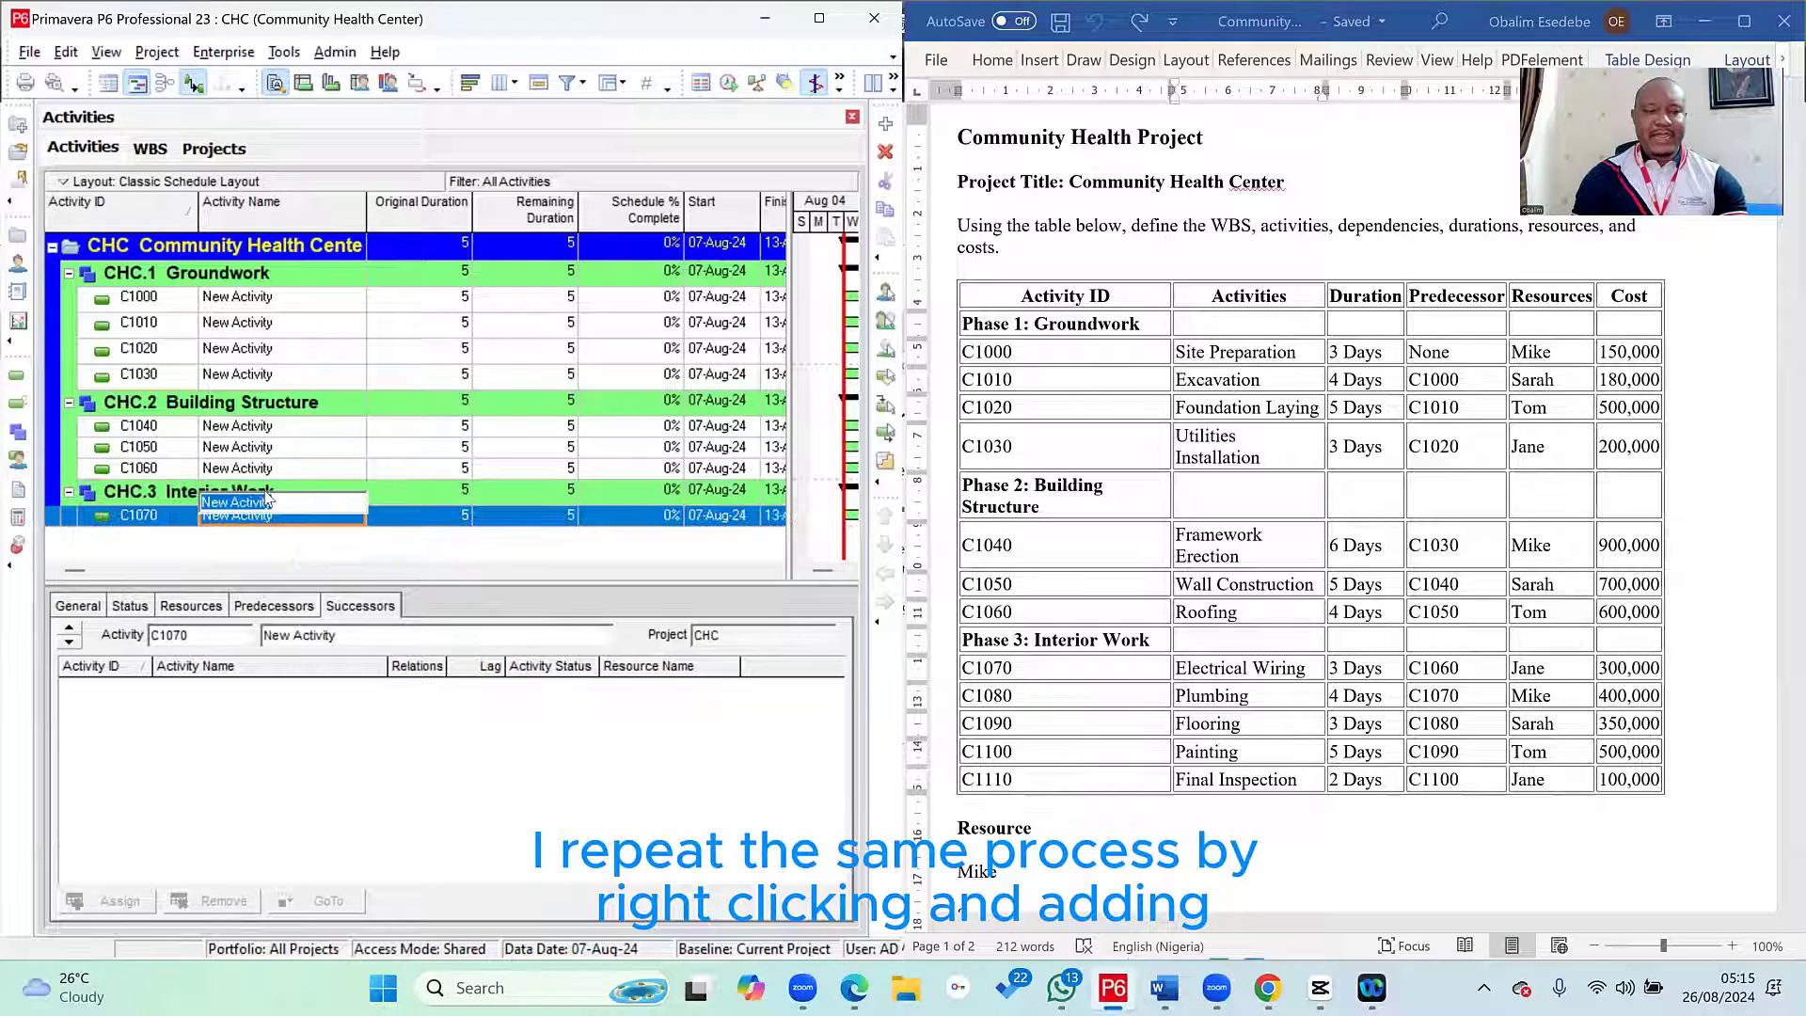
{"action": "right_click", "coordinate": [271, 489]}
{"action": "left_click", "coordinate": [306, 553]}
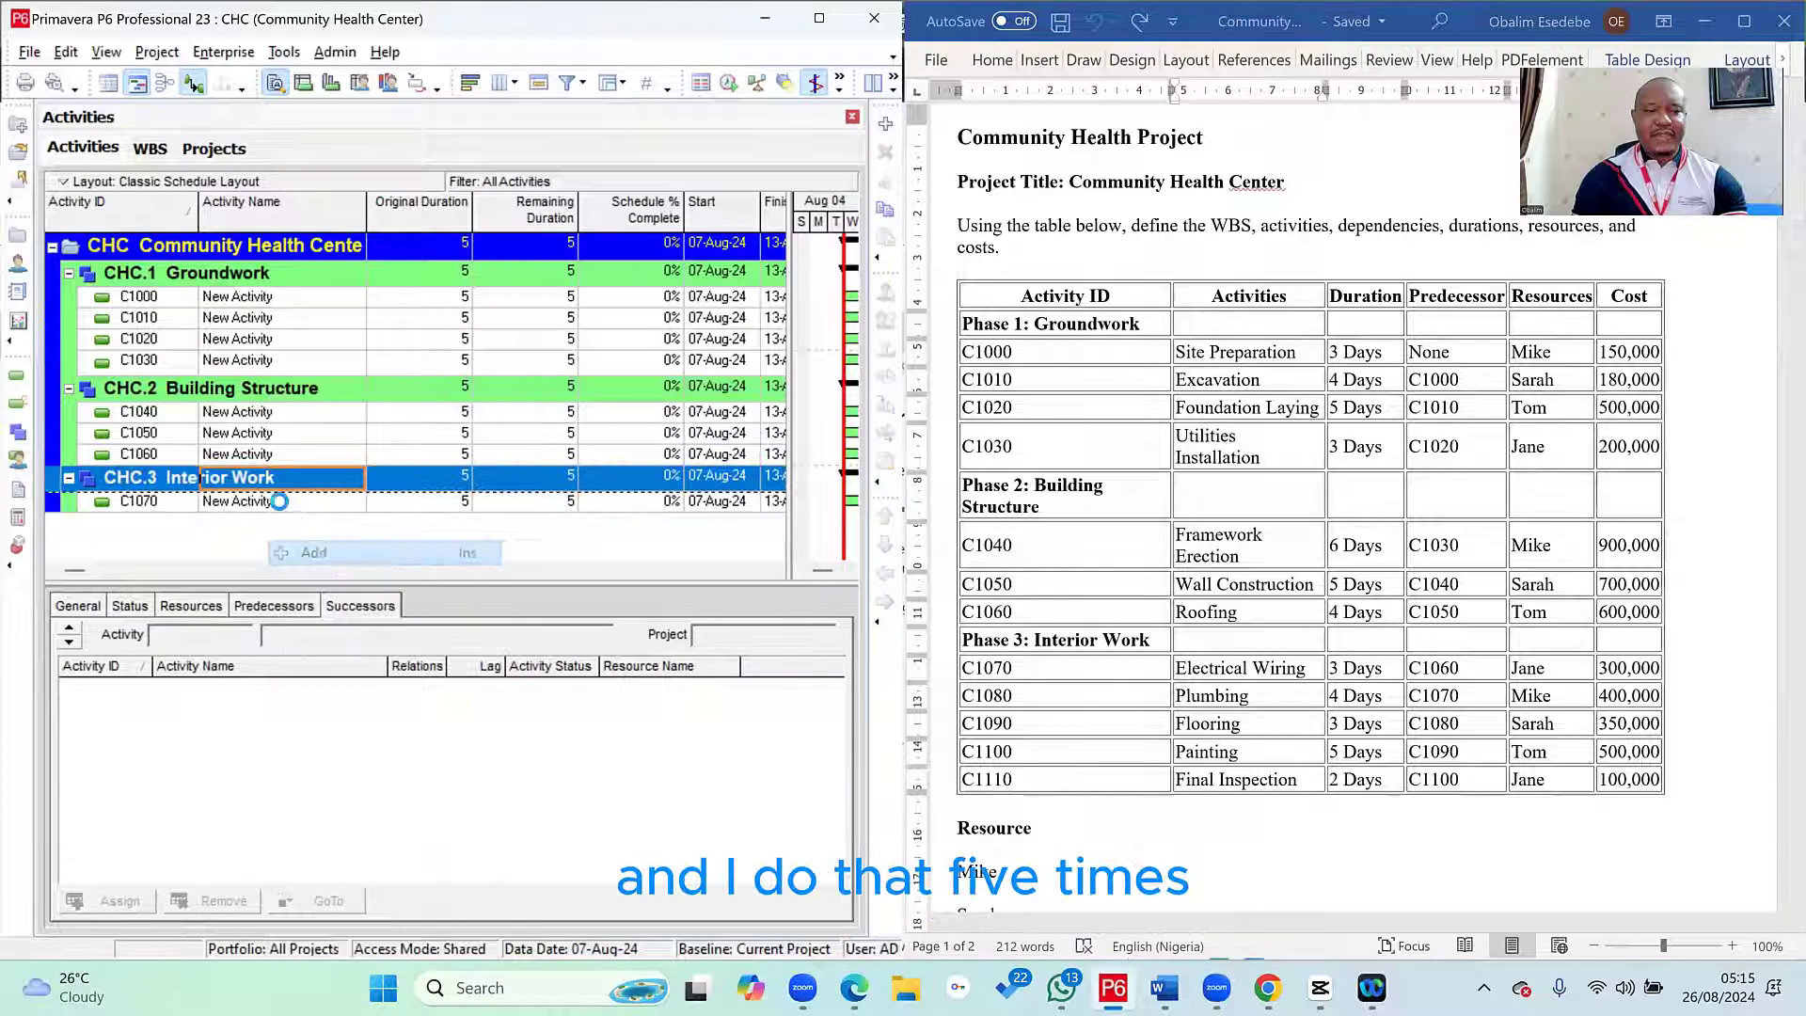
{"action": "left_click", "coordinate": [273, 482]}
{"action": "key", "text": "Insert"}
{"action": "key", "text": "Insert"}
{"action": "key", "text": "Insert"}
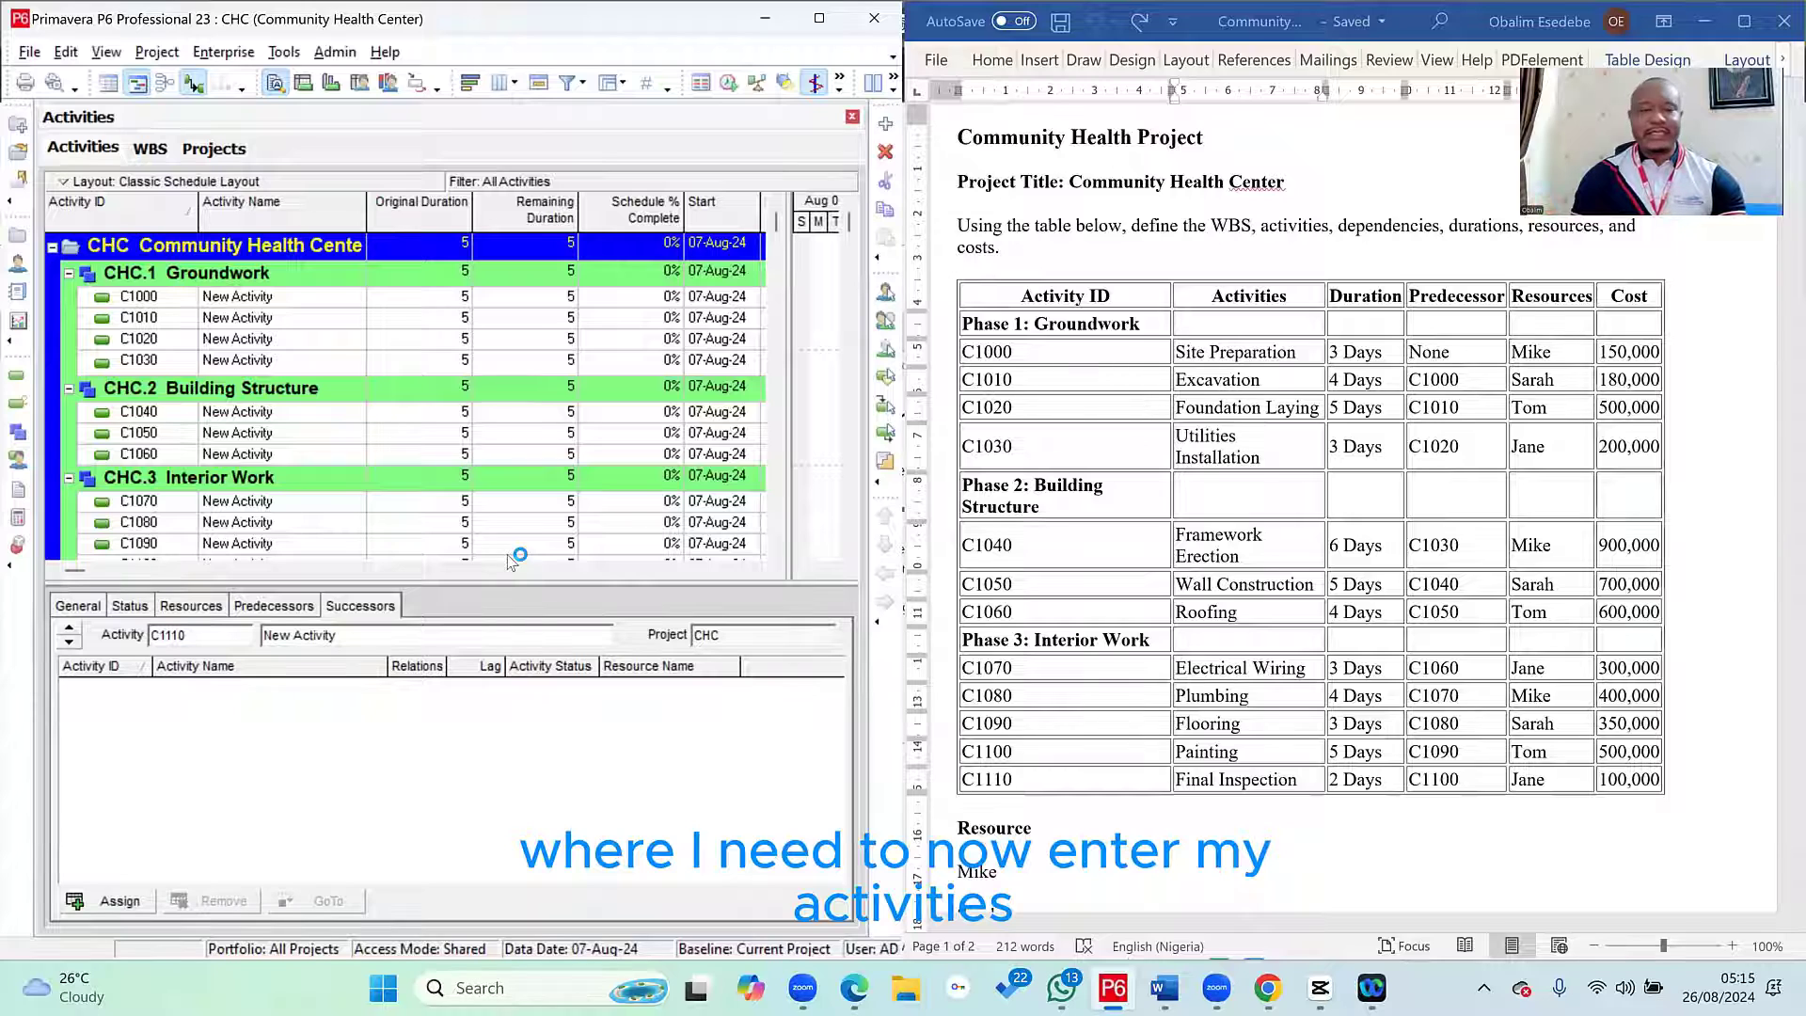
- Paste 'Site Preparation' from the Word table as C1000's activity name
{"action": "left_click", "coordinate": [1209, 353]}
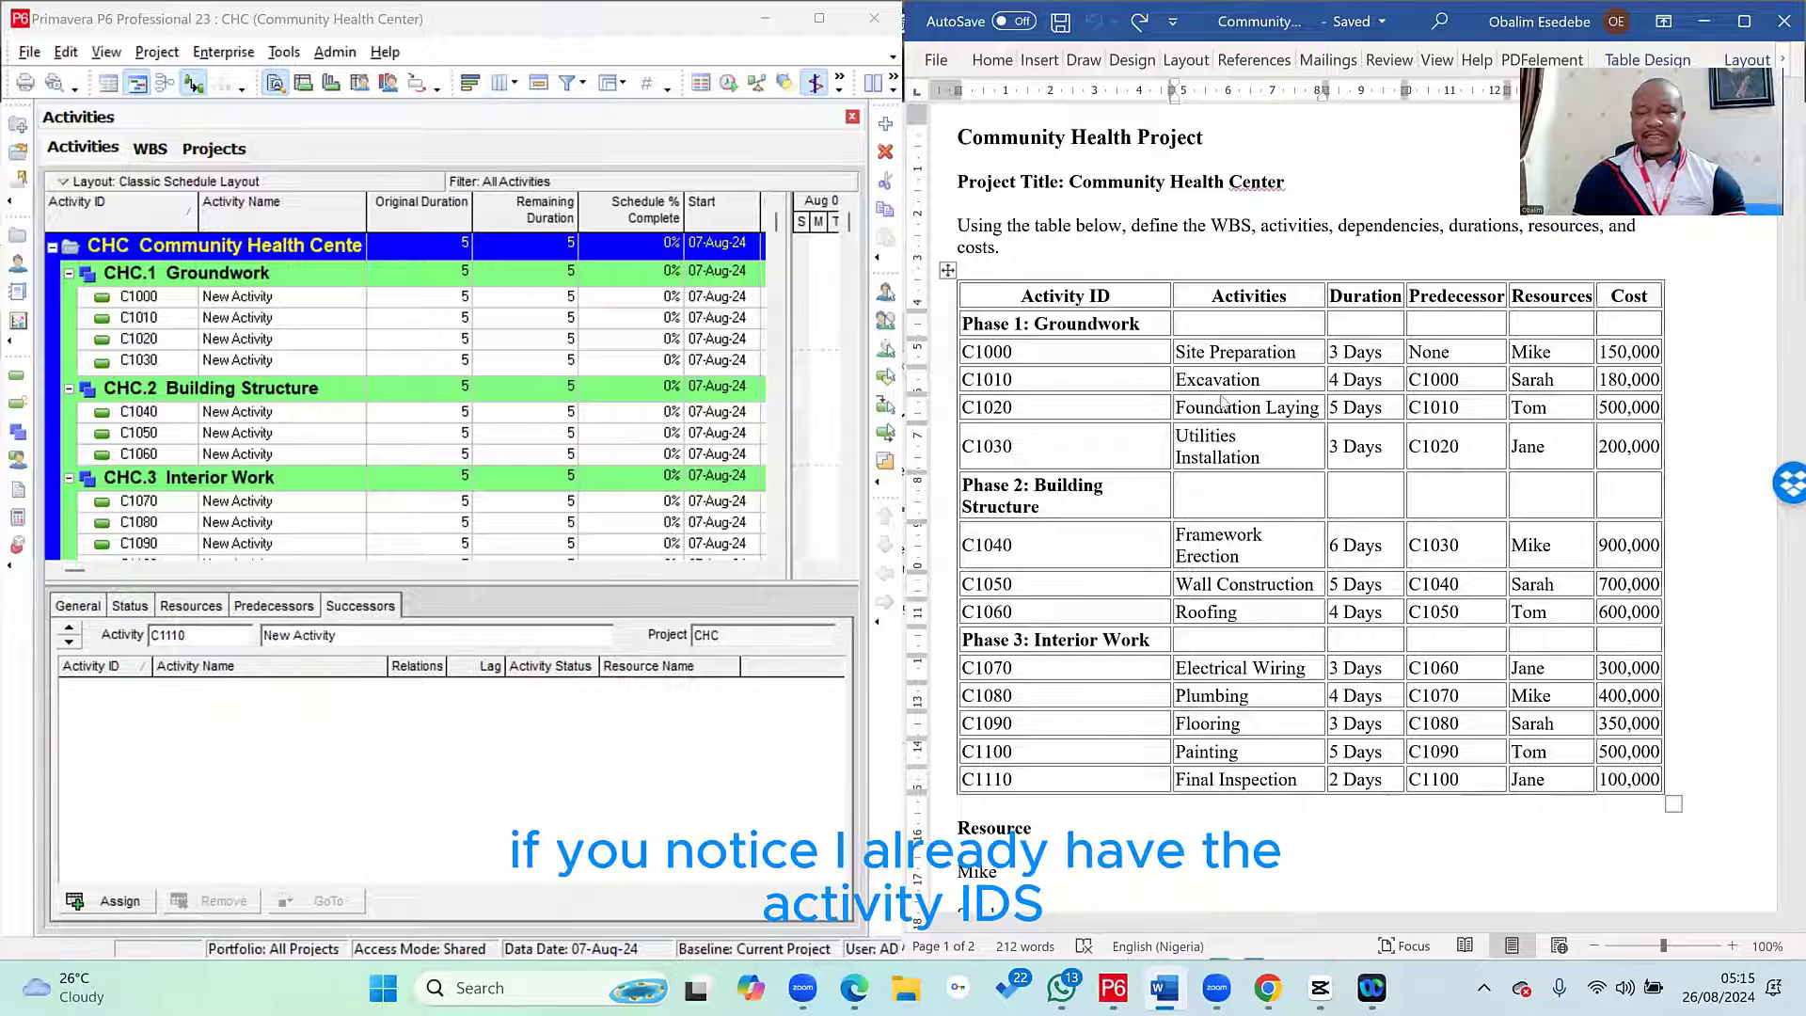
{"action": "left_click_drag", "start_coordinate": [1178, 354], "coordinate": [1296, 354]}
{"action": "key", "text": "ctrl+c"}
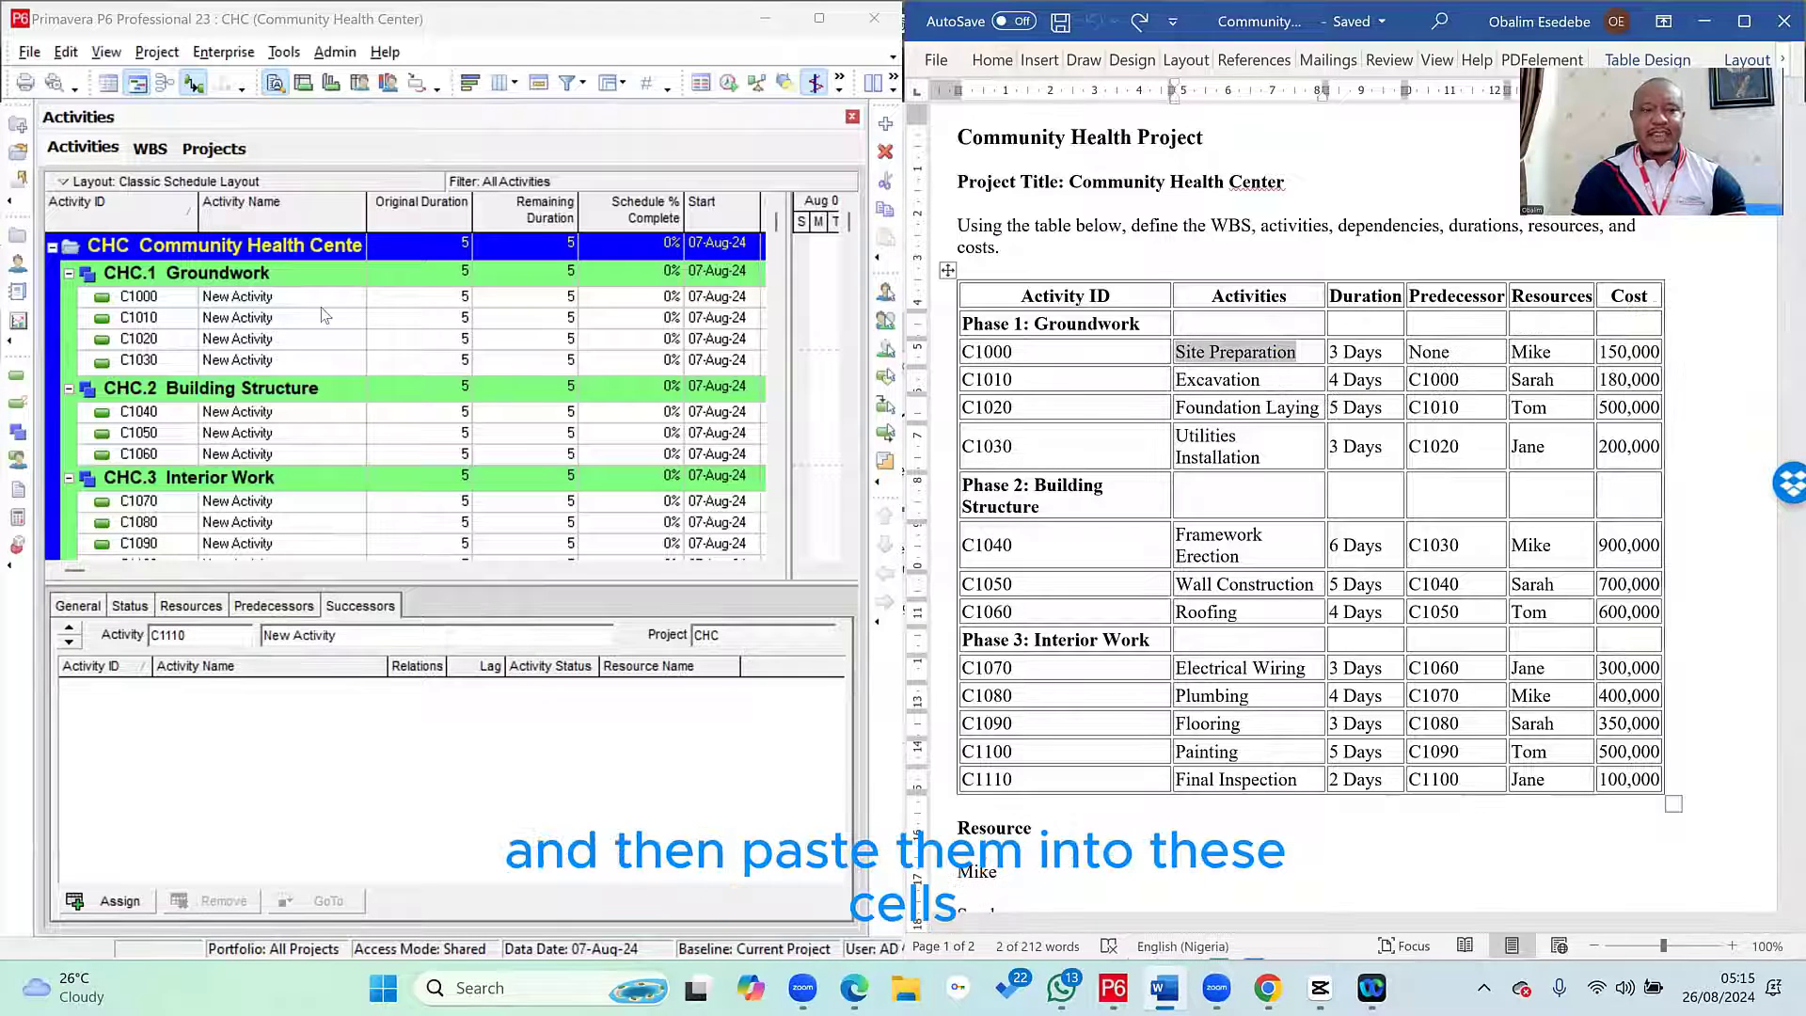
{"action": "left_click", "coordinate": [316, 297]}
{"action": "left_click", "coordinate": [316, 297]}
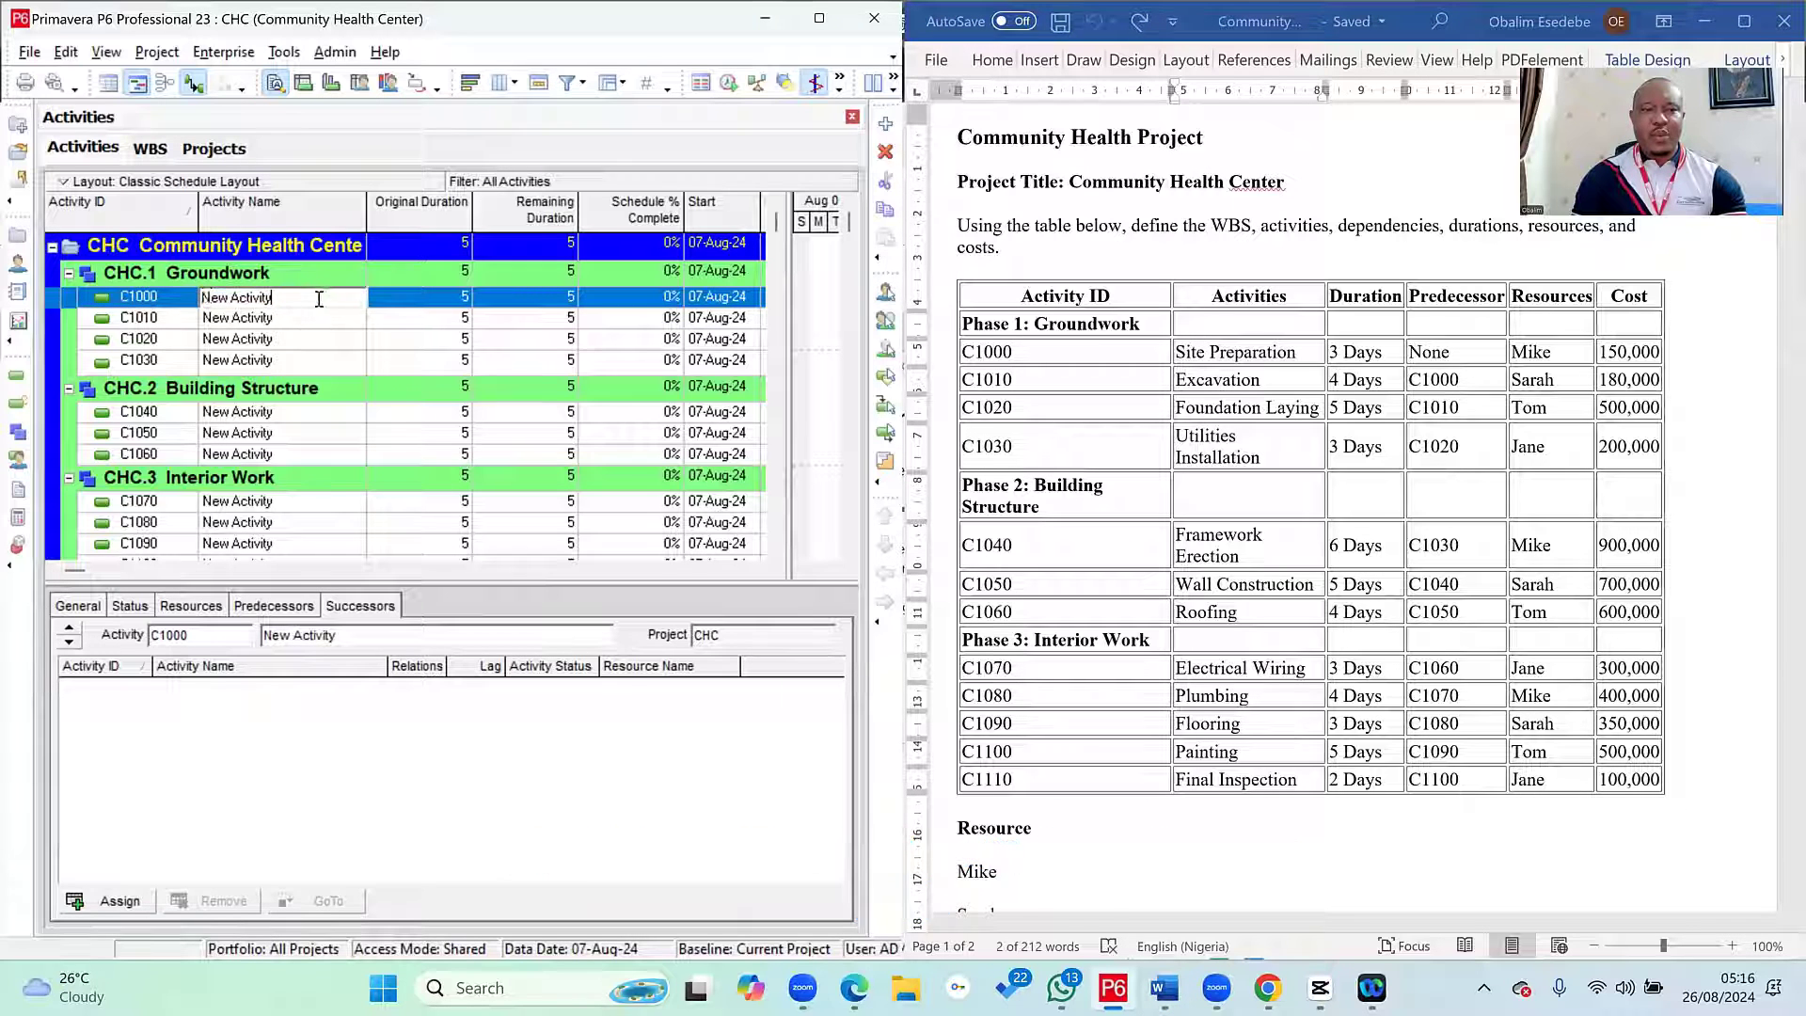
{"action": "key", "text": "ctrl+v"}
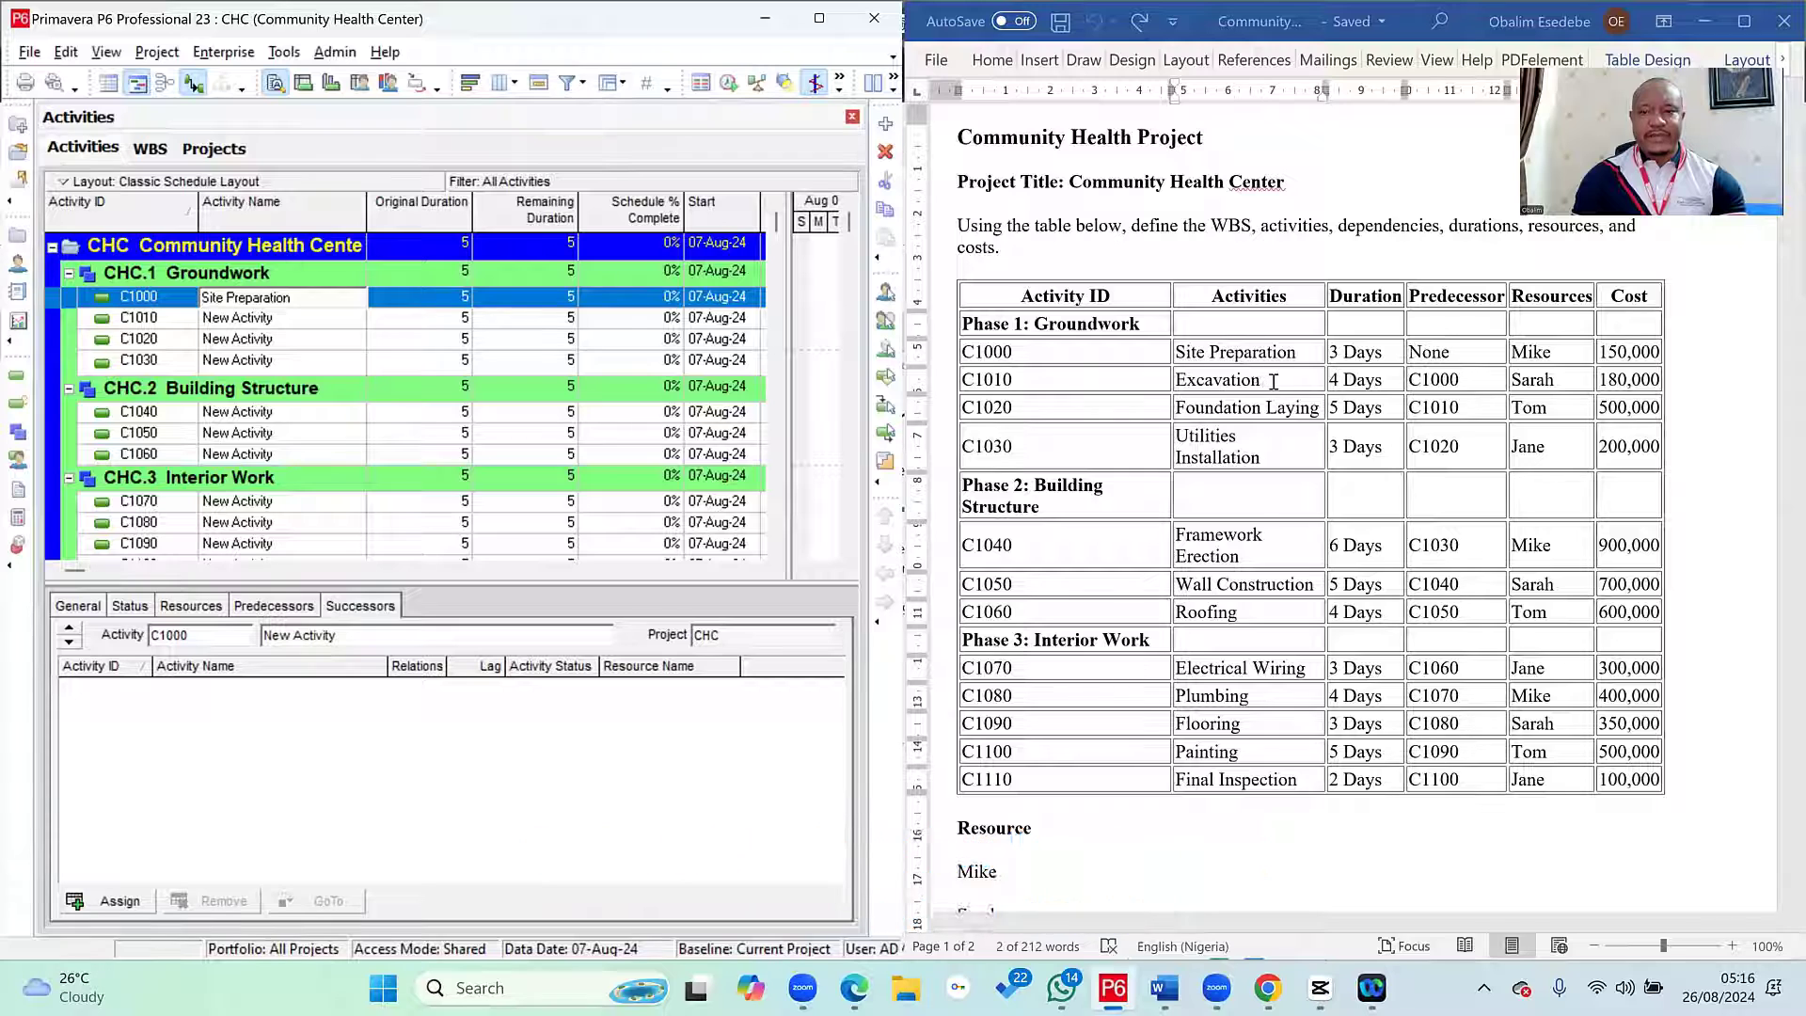
- Copy 'Excavation' from the Word table and paste it as C1010's name
{"action": "left_click_drag", "start_coordinate": [1258, 379], "coordinate": [1190, 379]}
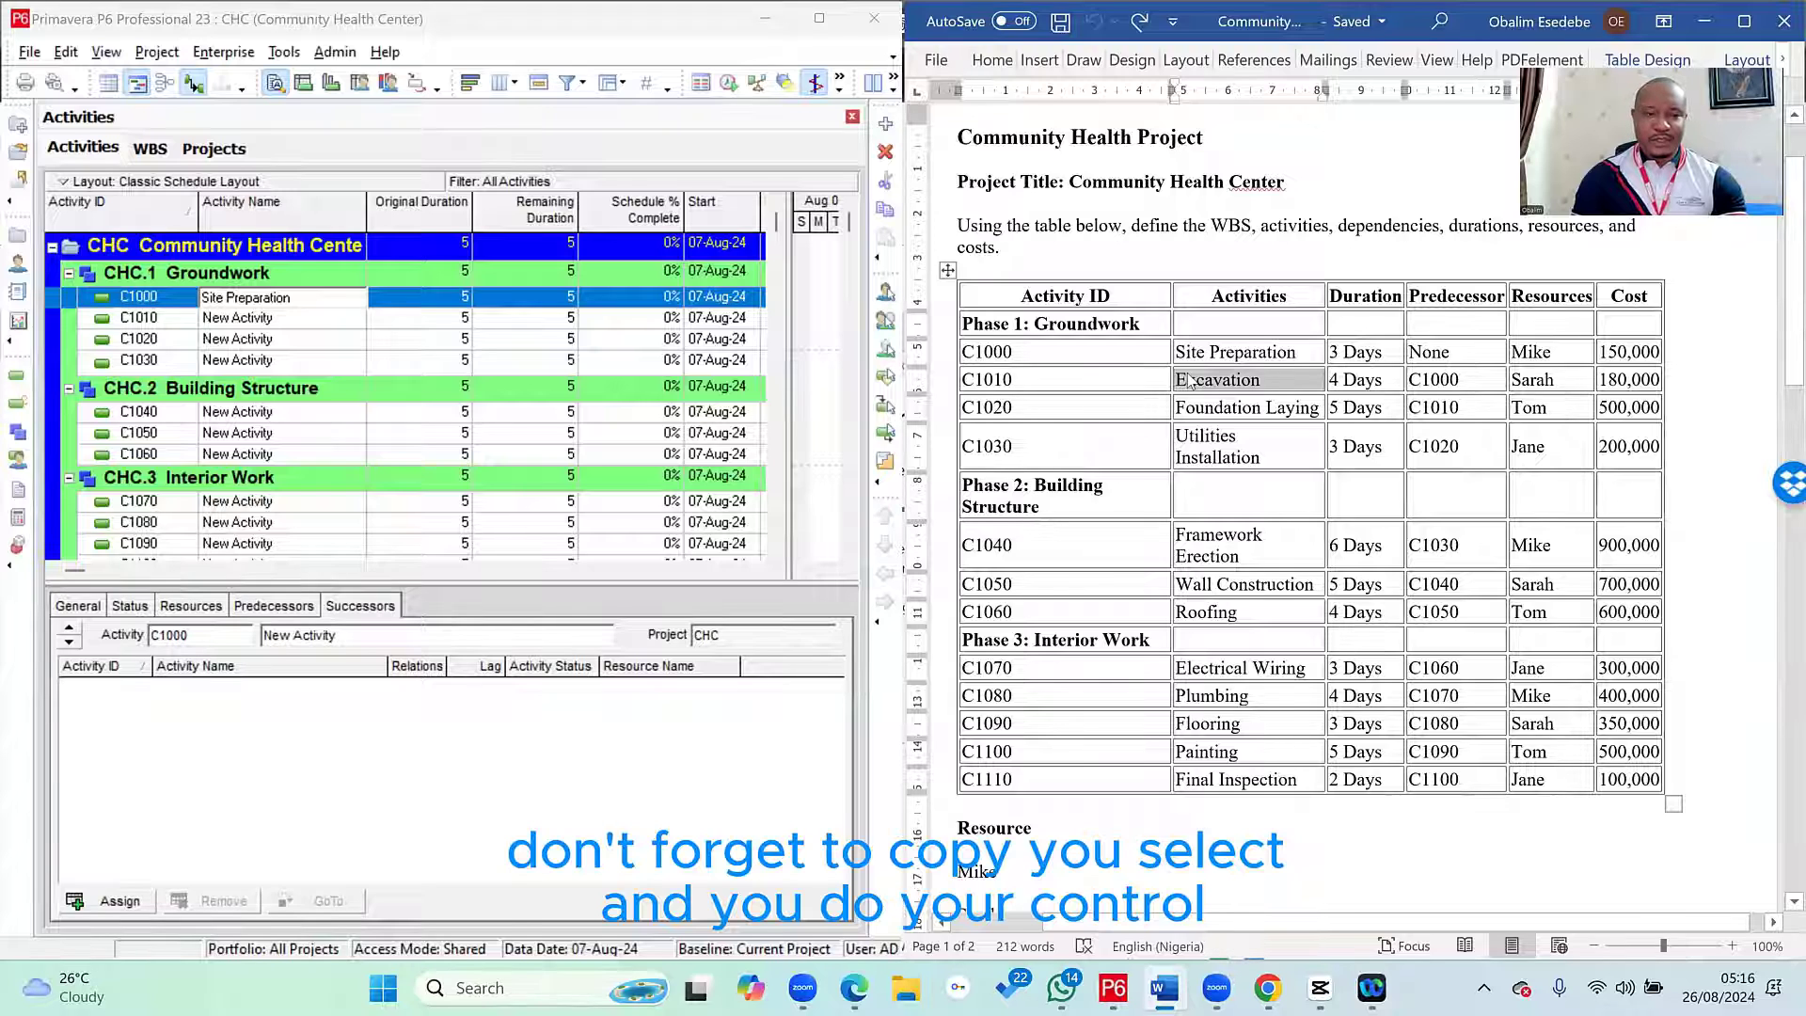
{"action": "right_click", "coordinate": [1238, 380]}
{"action": "left_click", "coordinate": [1313, 429]}
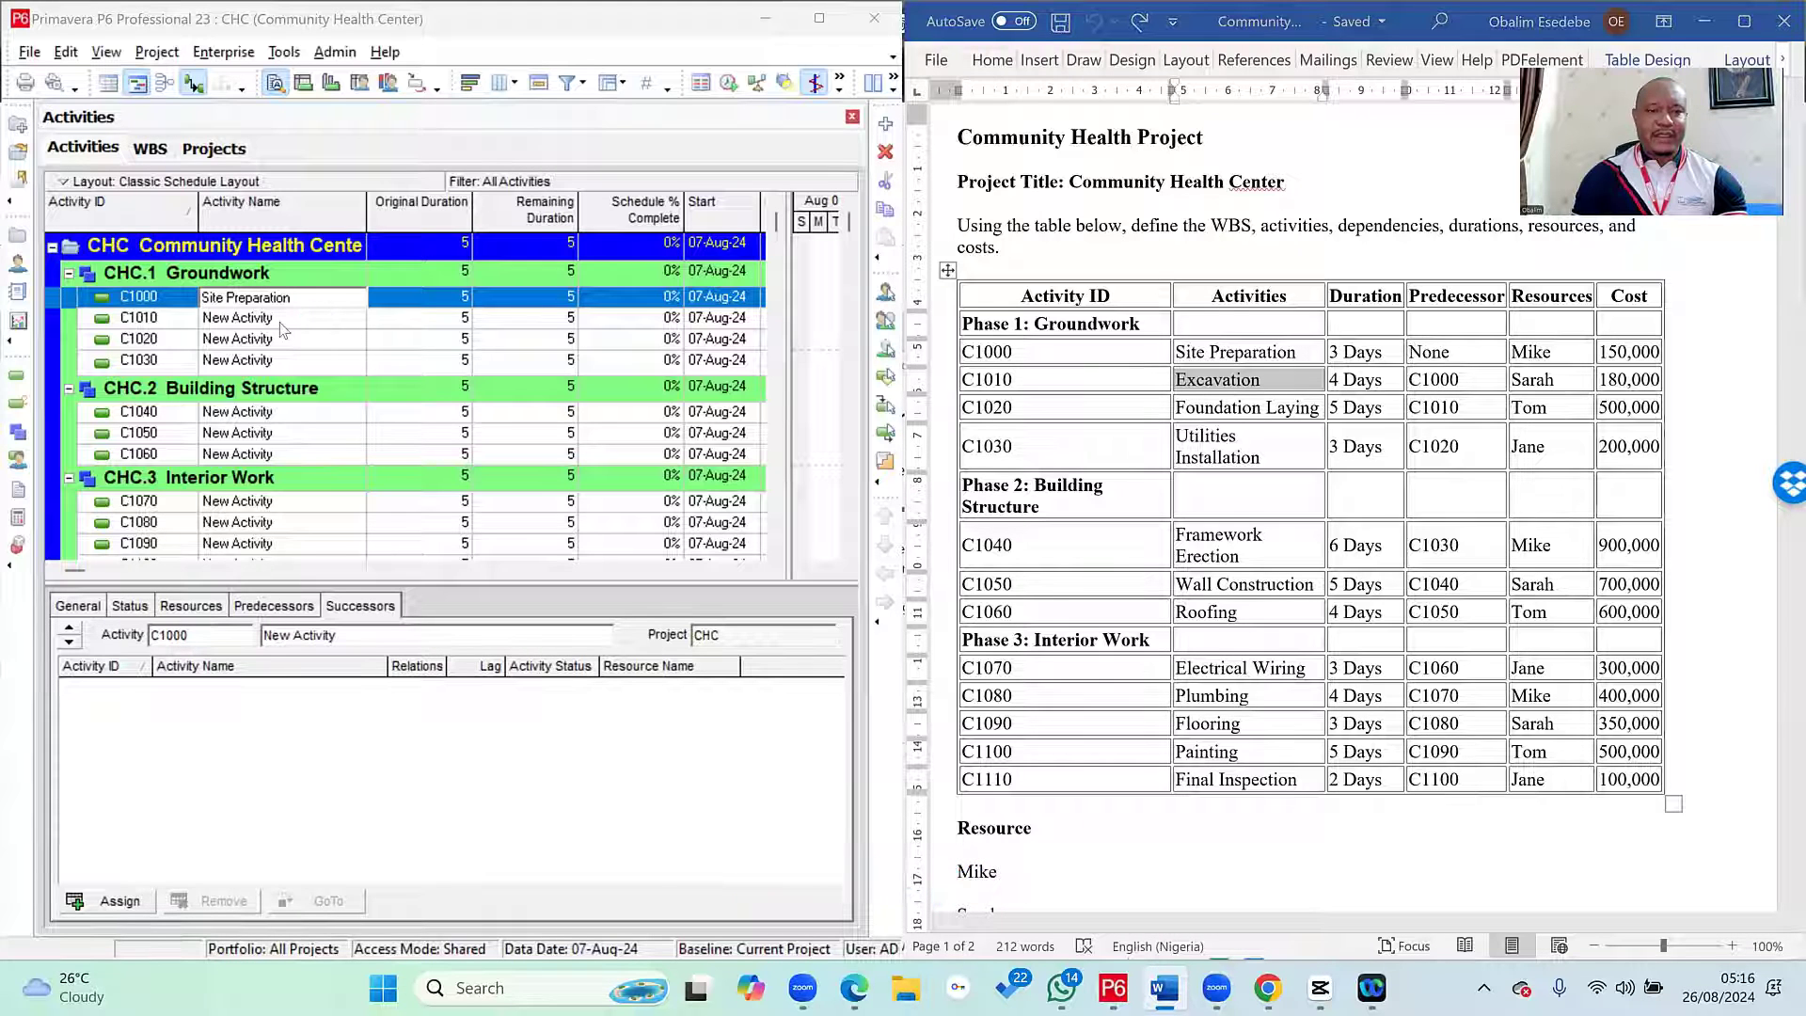
{"action": "left_click", "coordinate": [305, 319]}
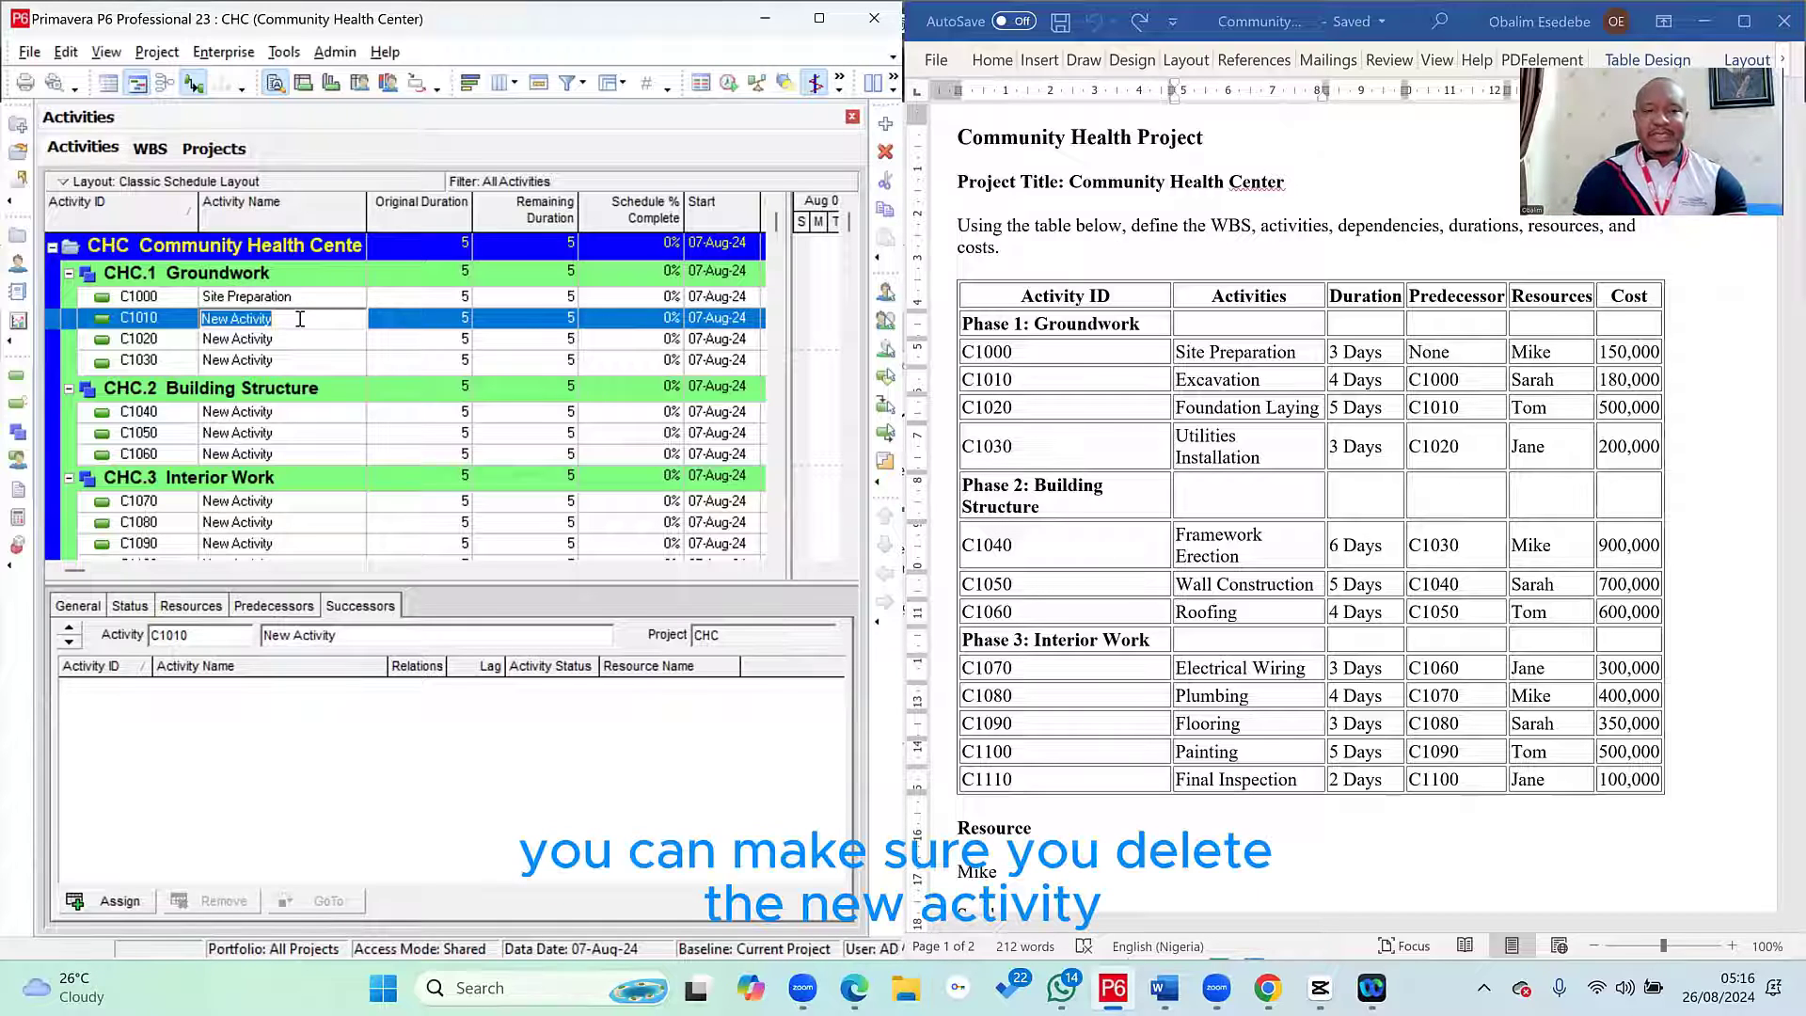
{"action": "key", "text": "Delete"}
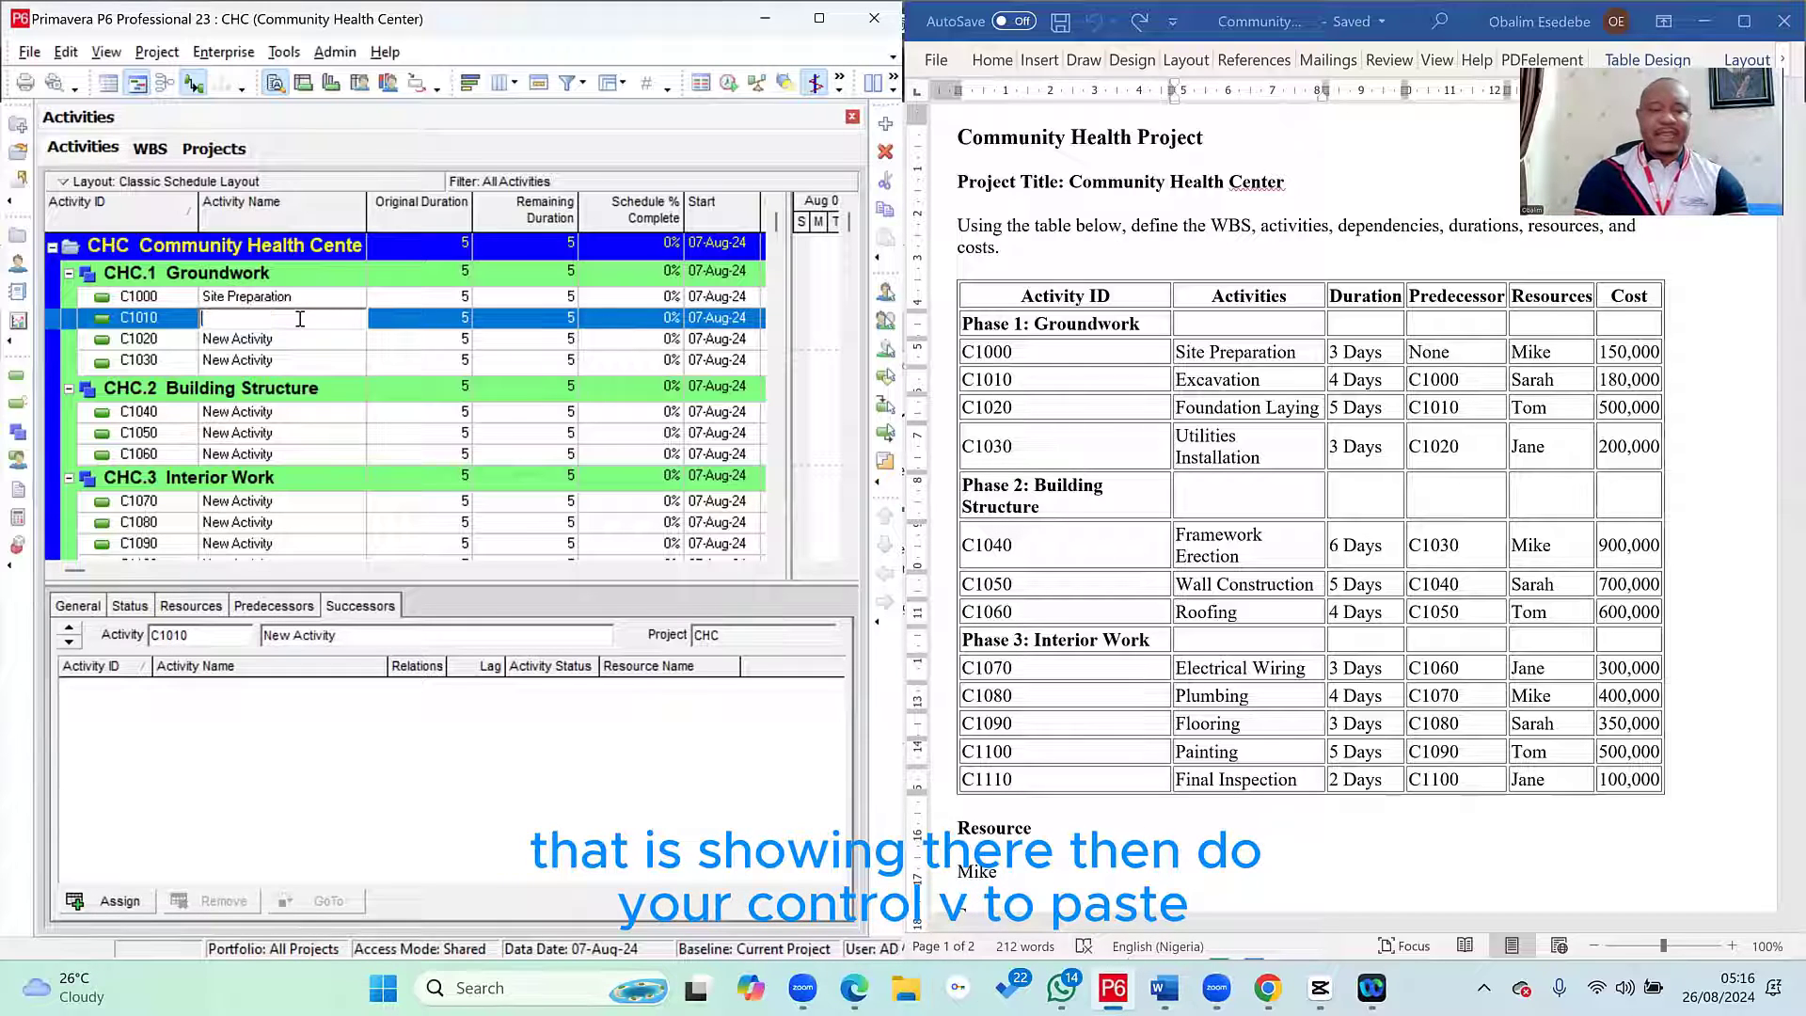
{"action": "key", "text": "ctrl+v"}
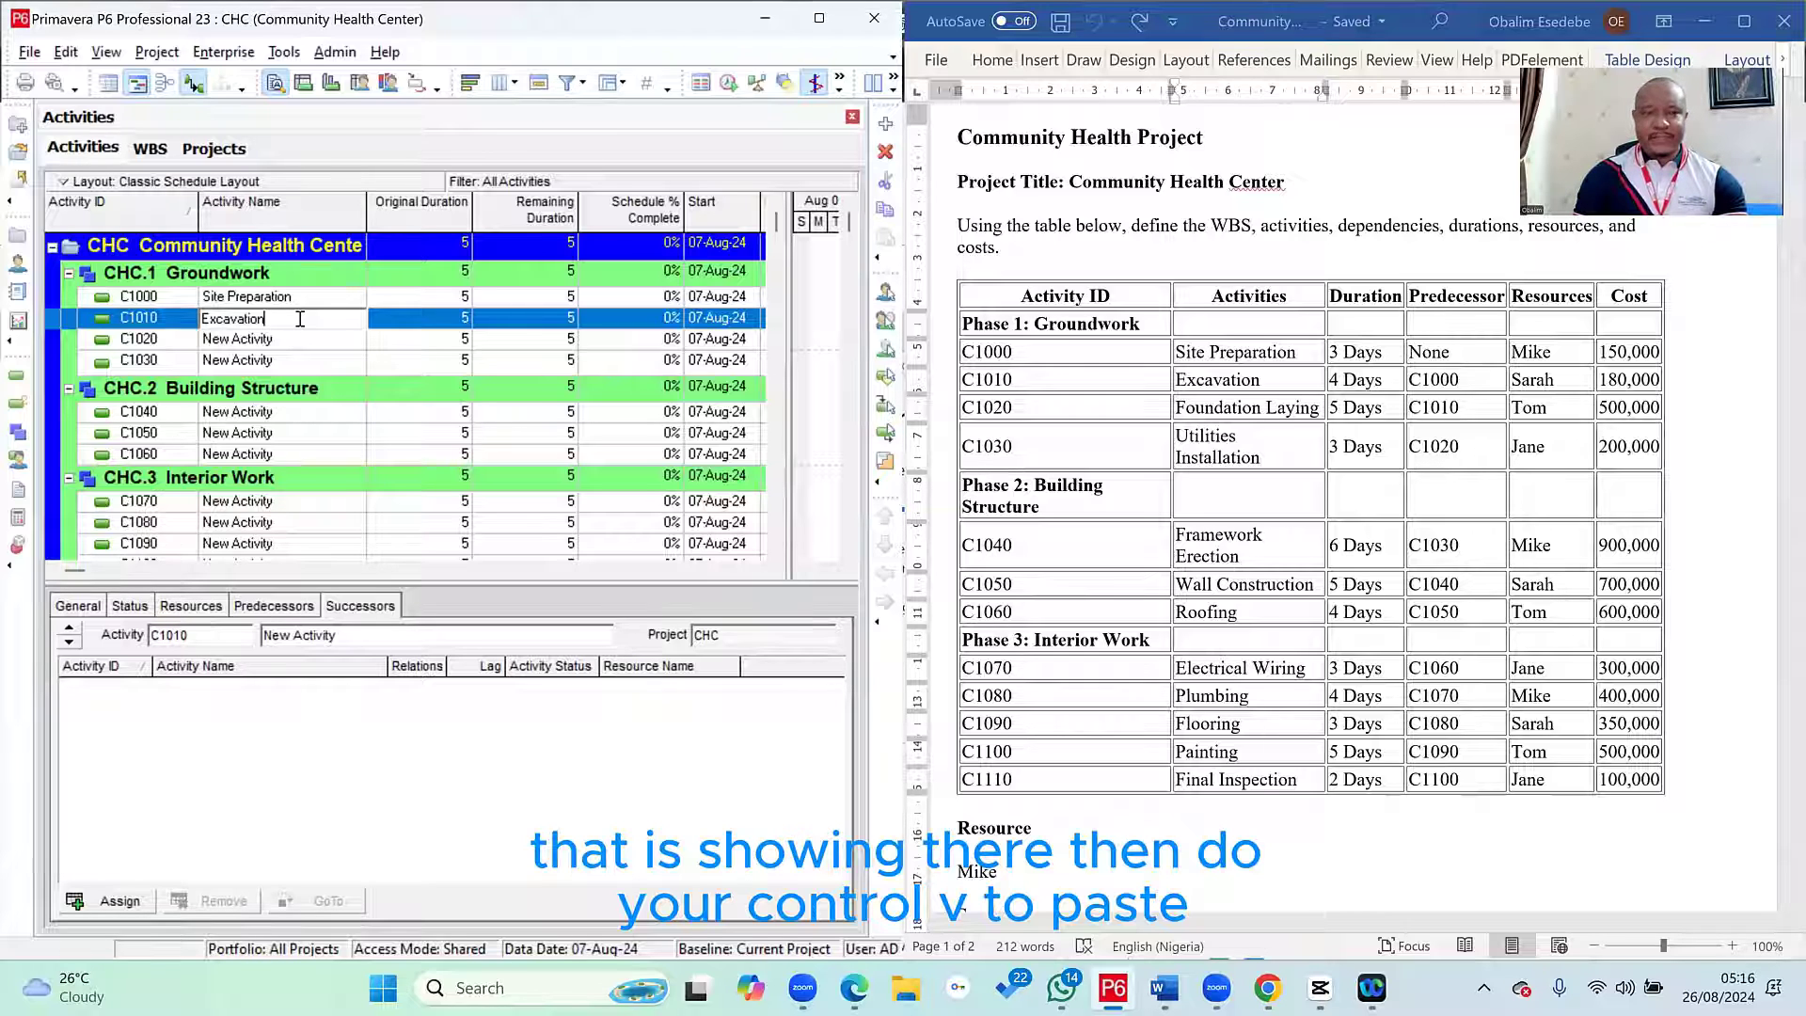
{"action": "right_click", "coordinate": [300, 319]}
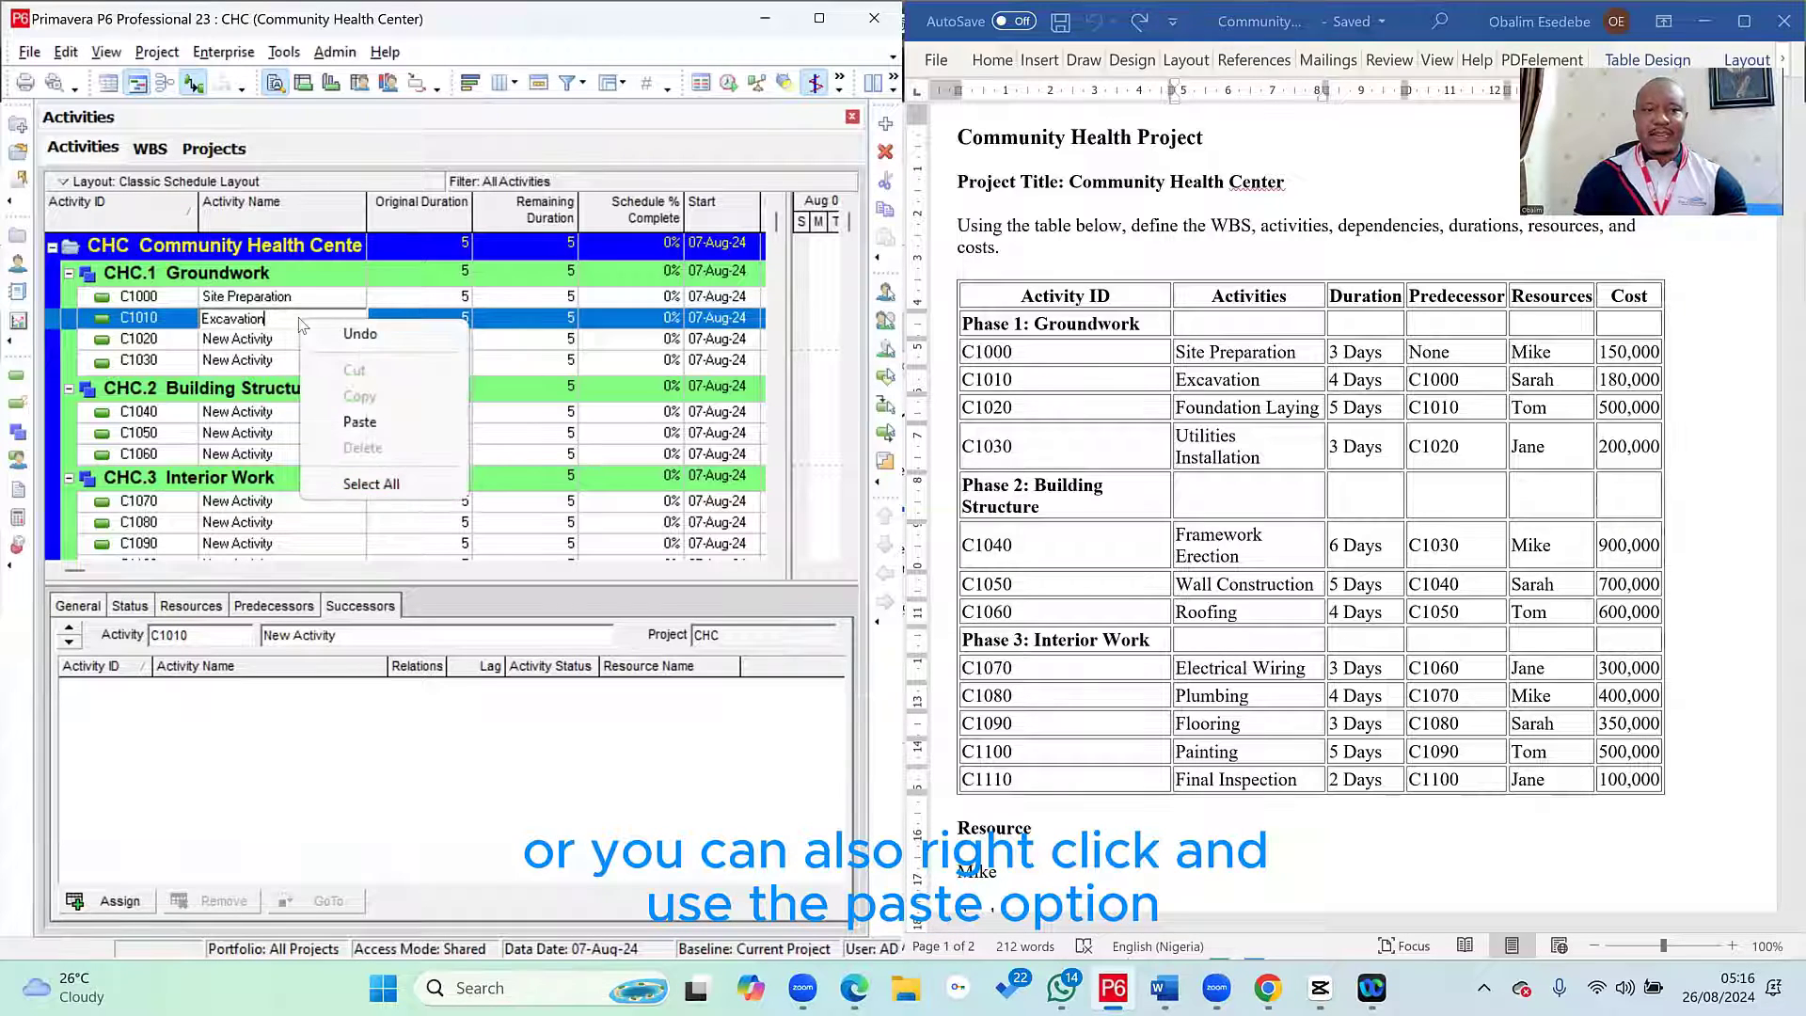
{"action": "left_click", "coordinate": [240, 340]}
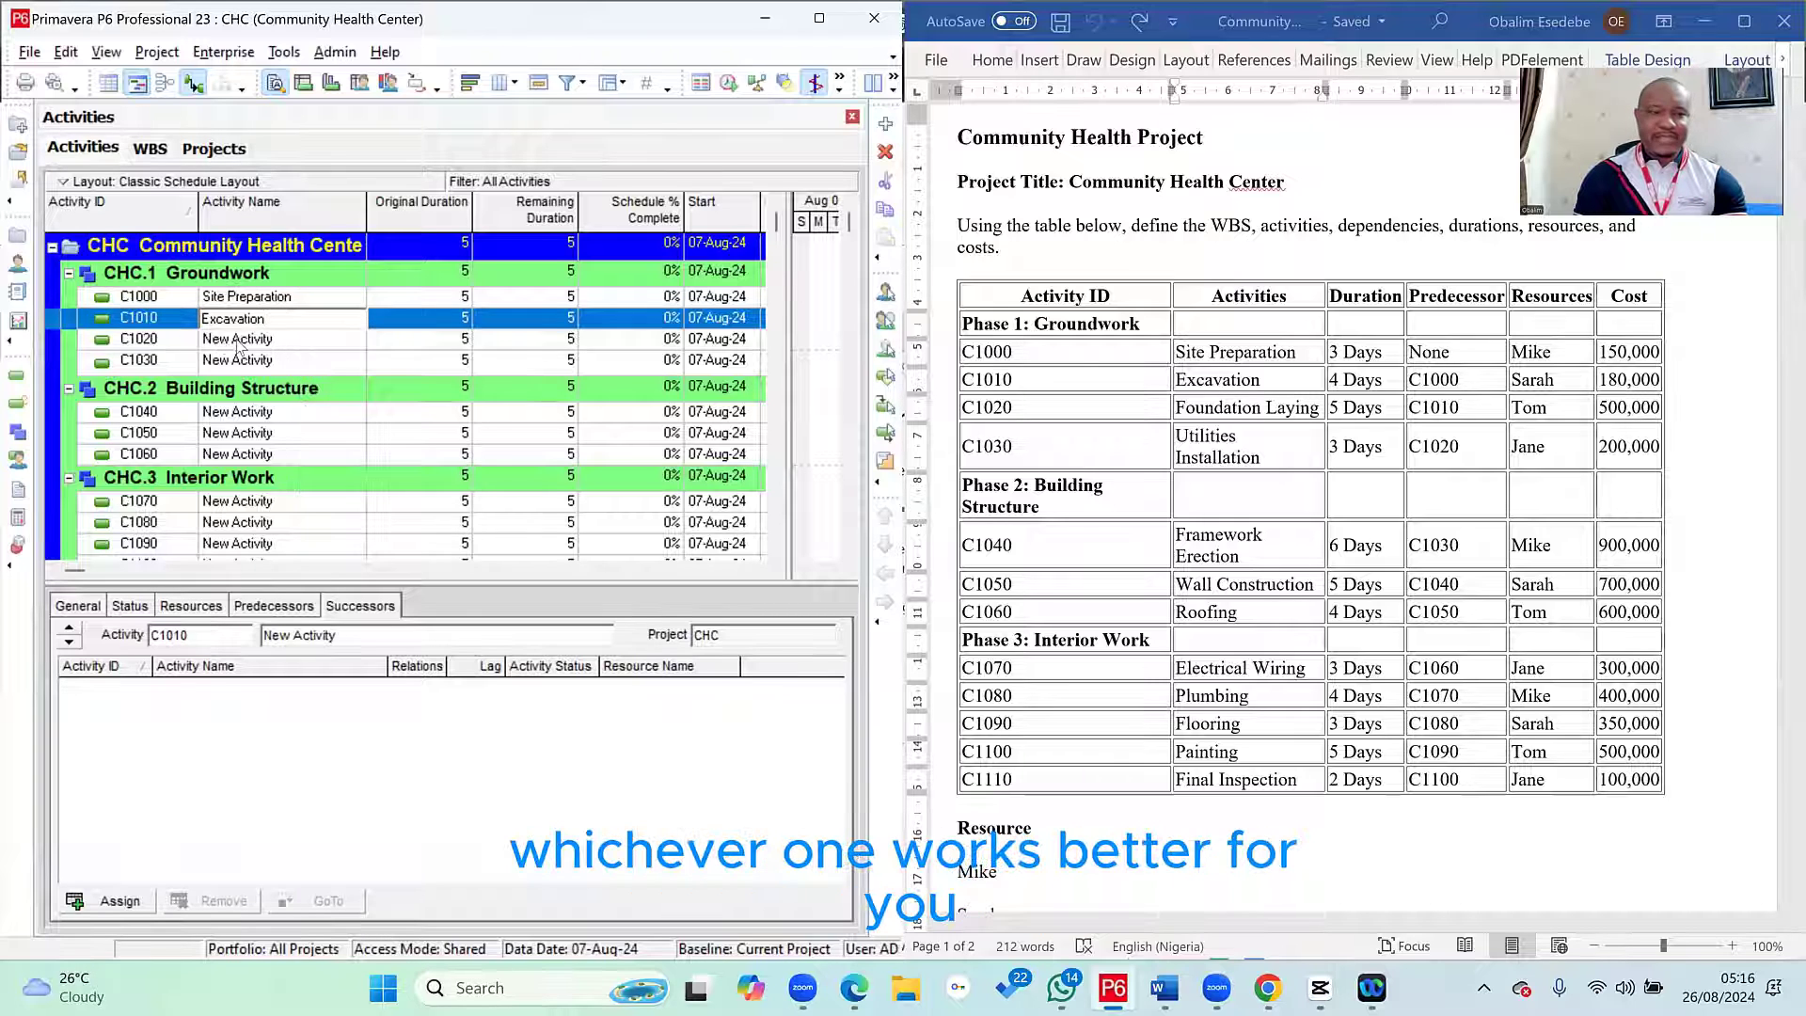
- Name C1020 'Foundation Laying' and C1030 'Utilities Installation' from the Word table
{"action": "left_click", "coordinate": [1235, 411]}
{"action": "left_click_drag", "start_coordinate": [1176, 411], "coordinate": [1310, 414]}
{"action": "key", "text": "ctrl+c"}
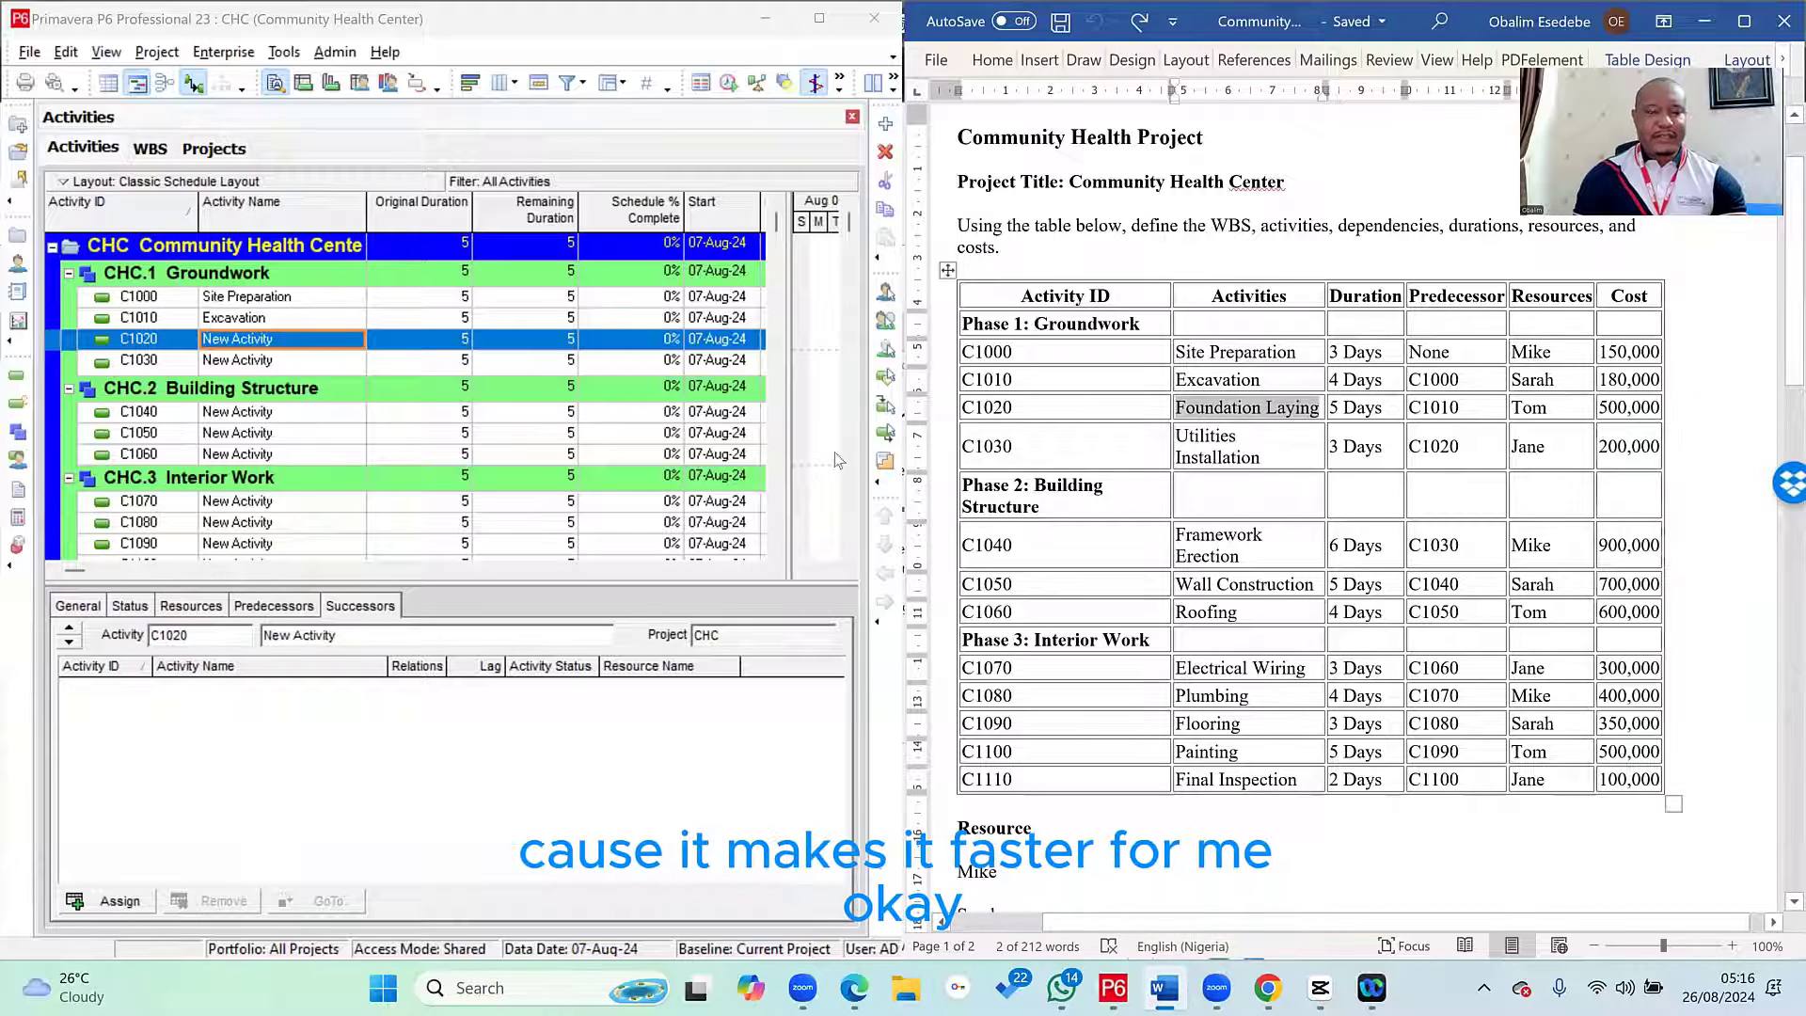
{"action": "left_click", "coordinate": [299, 342]}
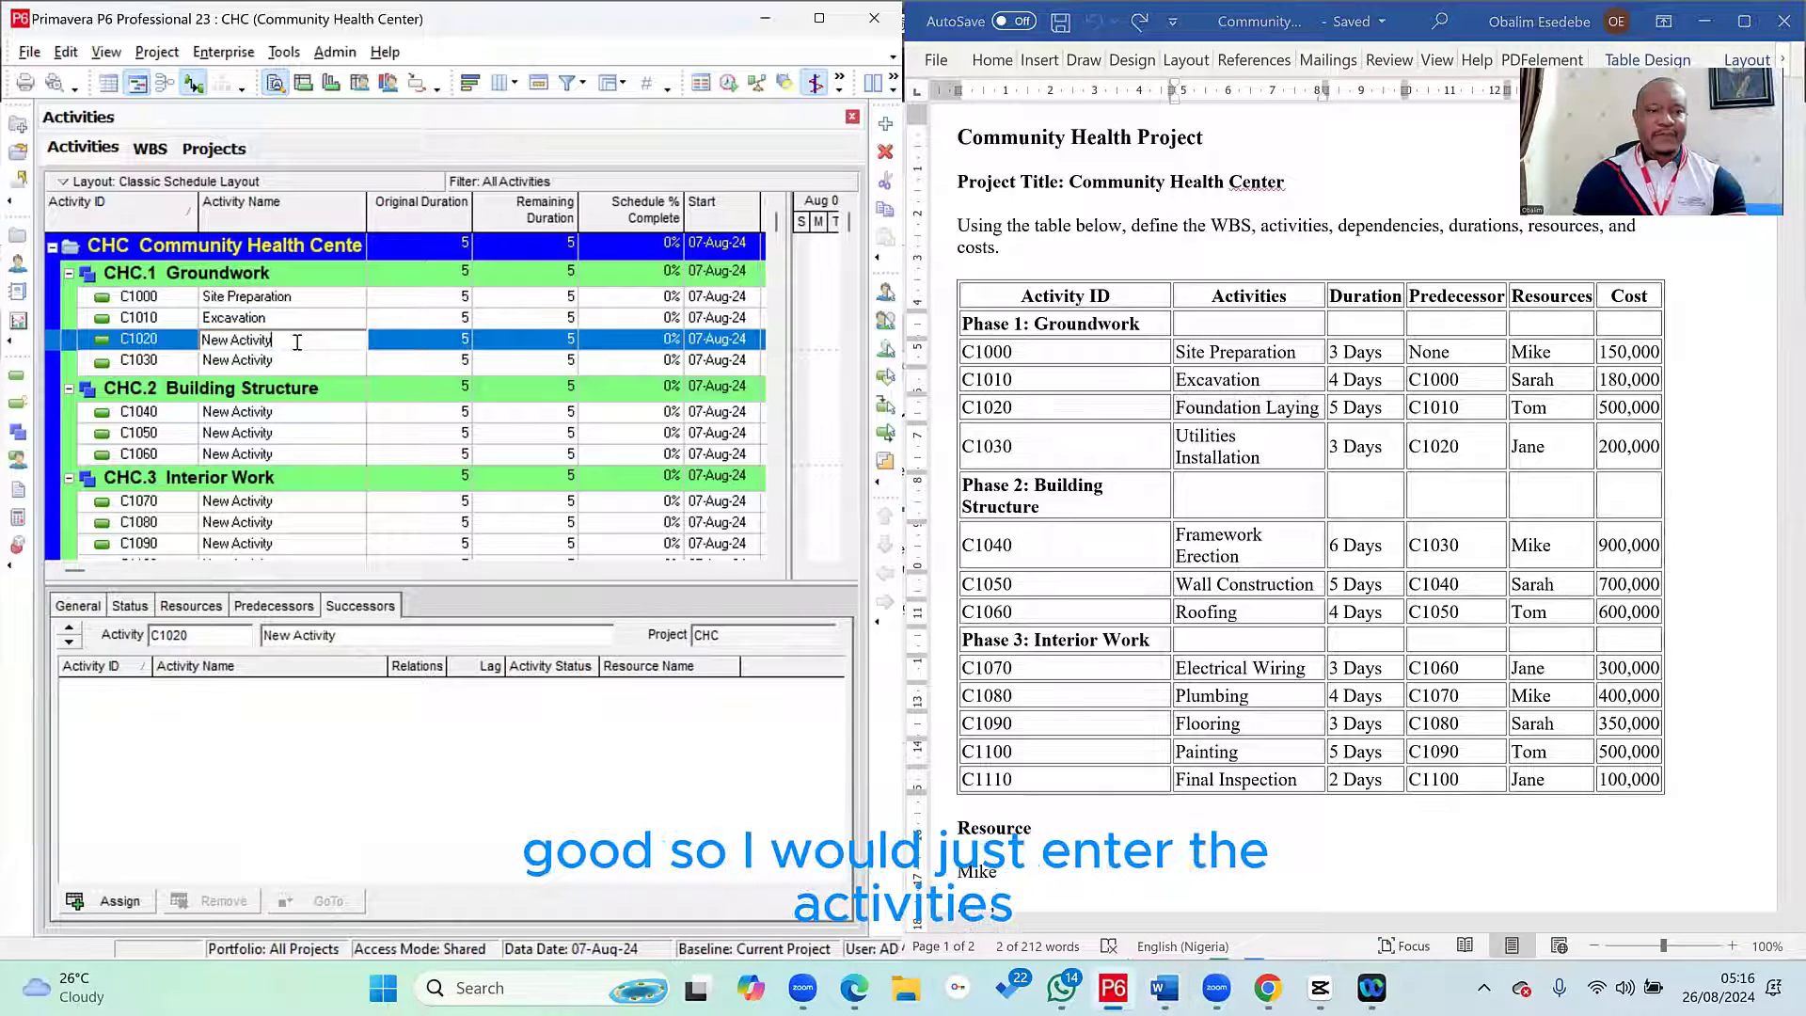
{"action": "key", "text": "ctrl+v"}
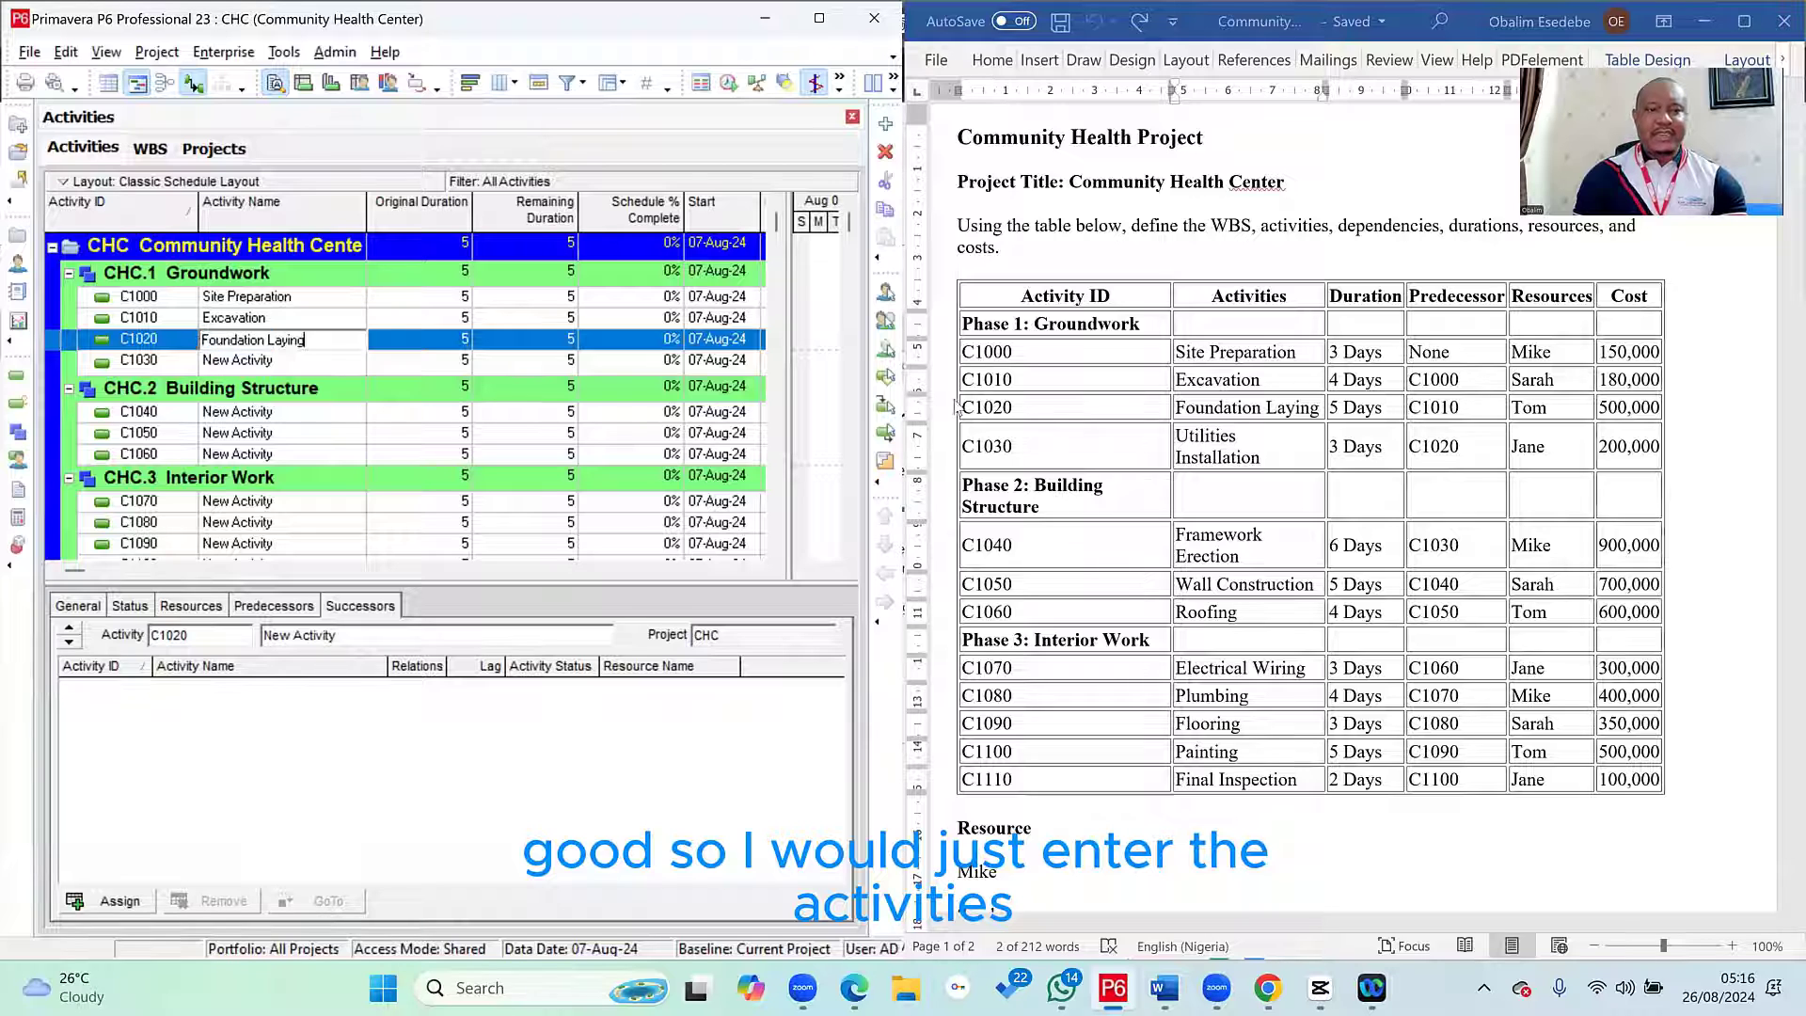
{"action": "left_click", "coordinate": [1193, 441]}
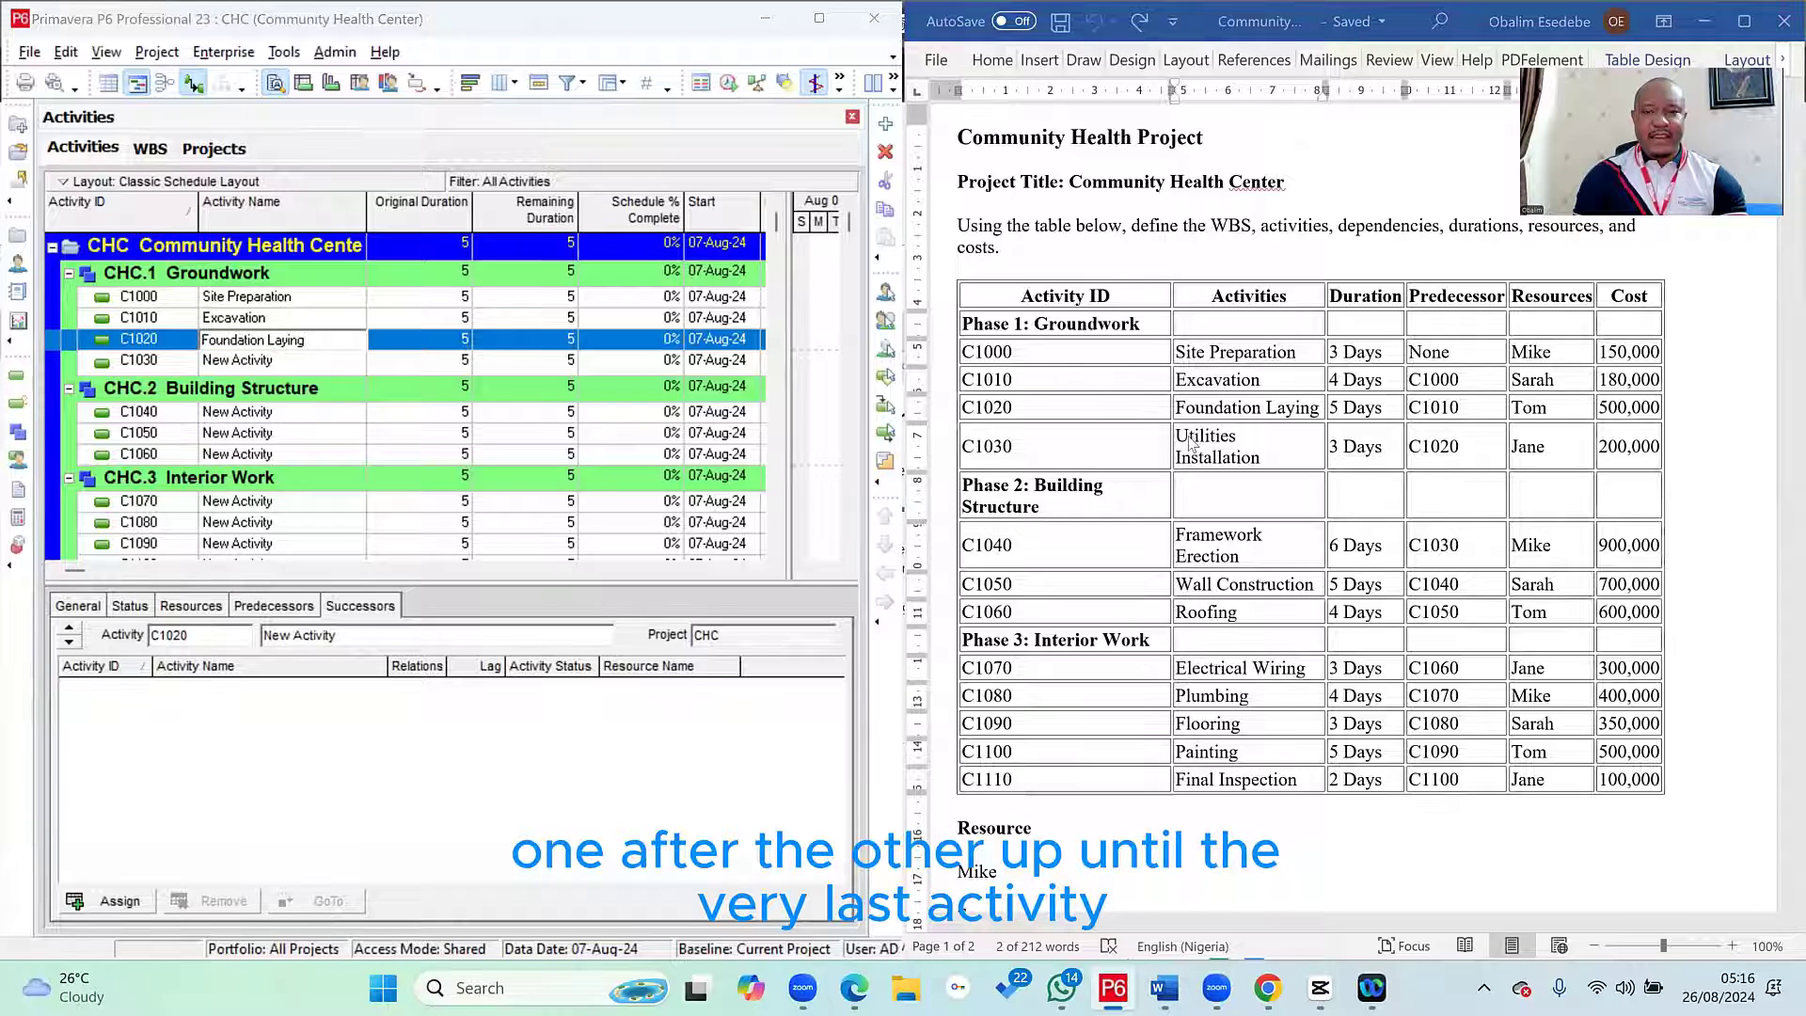
{"action": "left_click", "coordinate": [1187, 441]}
{"action": "left_click", "coordinate": [1187, 441]}
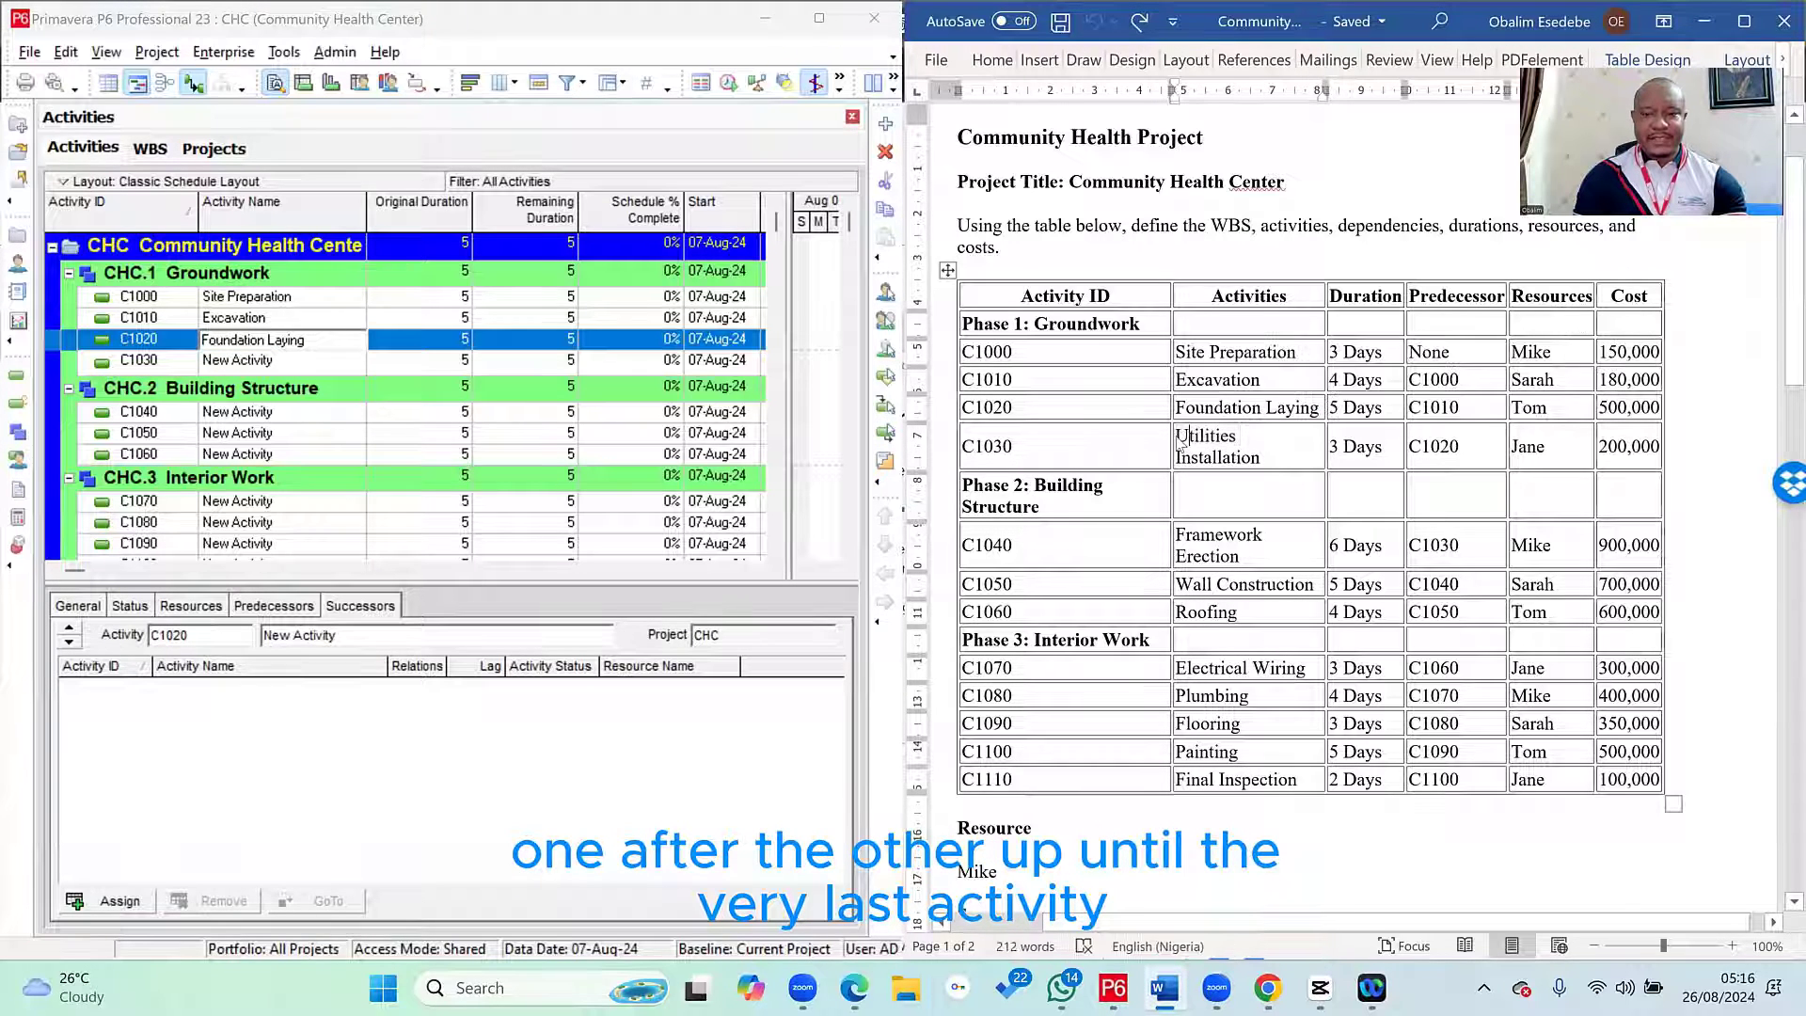
{"action": "left_click_drag", "start_coordinate": [1176, 436], "coordinate": [1238, 461]}
{"action": "key", "text": "ctrl+c"}
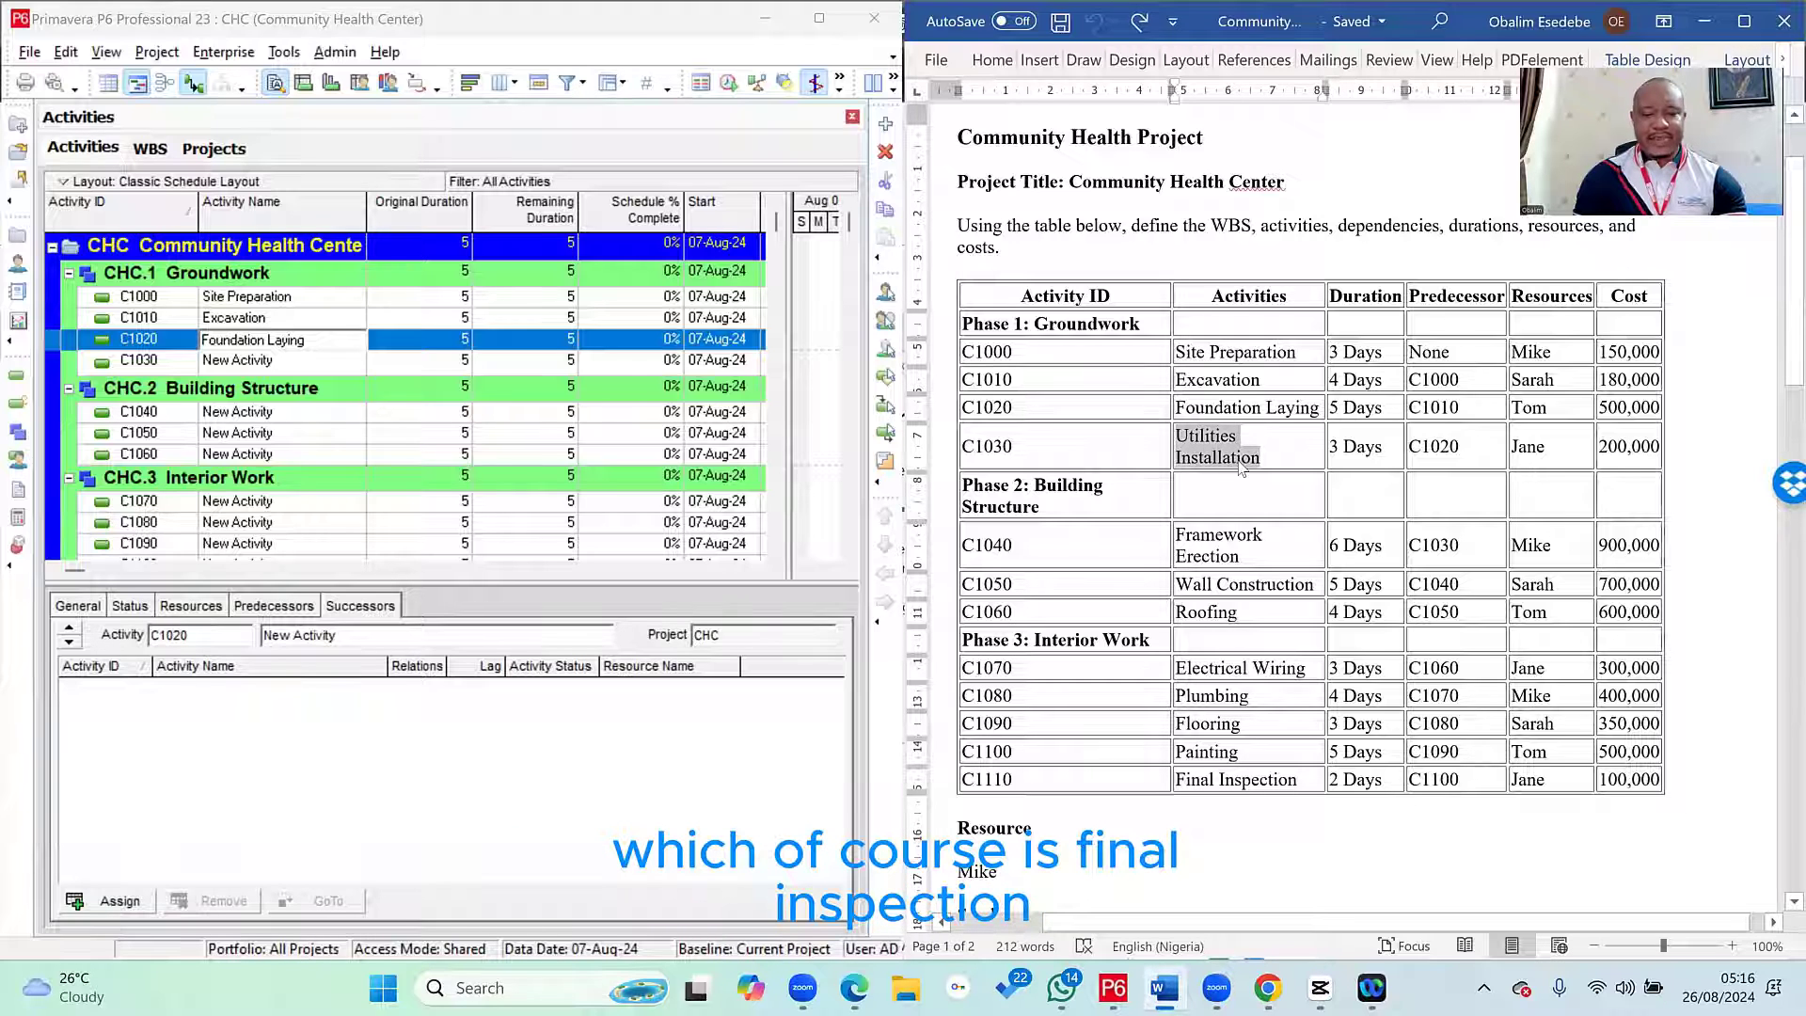
{"action": "double_click", "coordinate": [311, 367]}
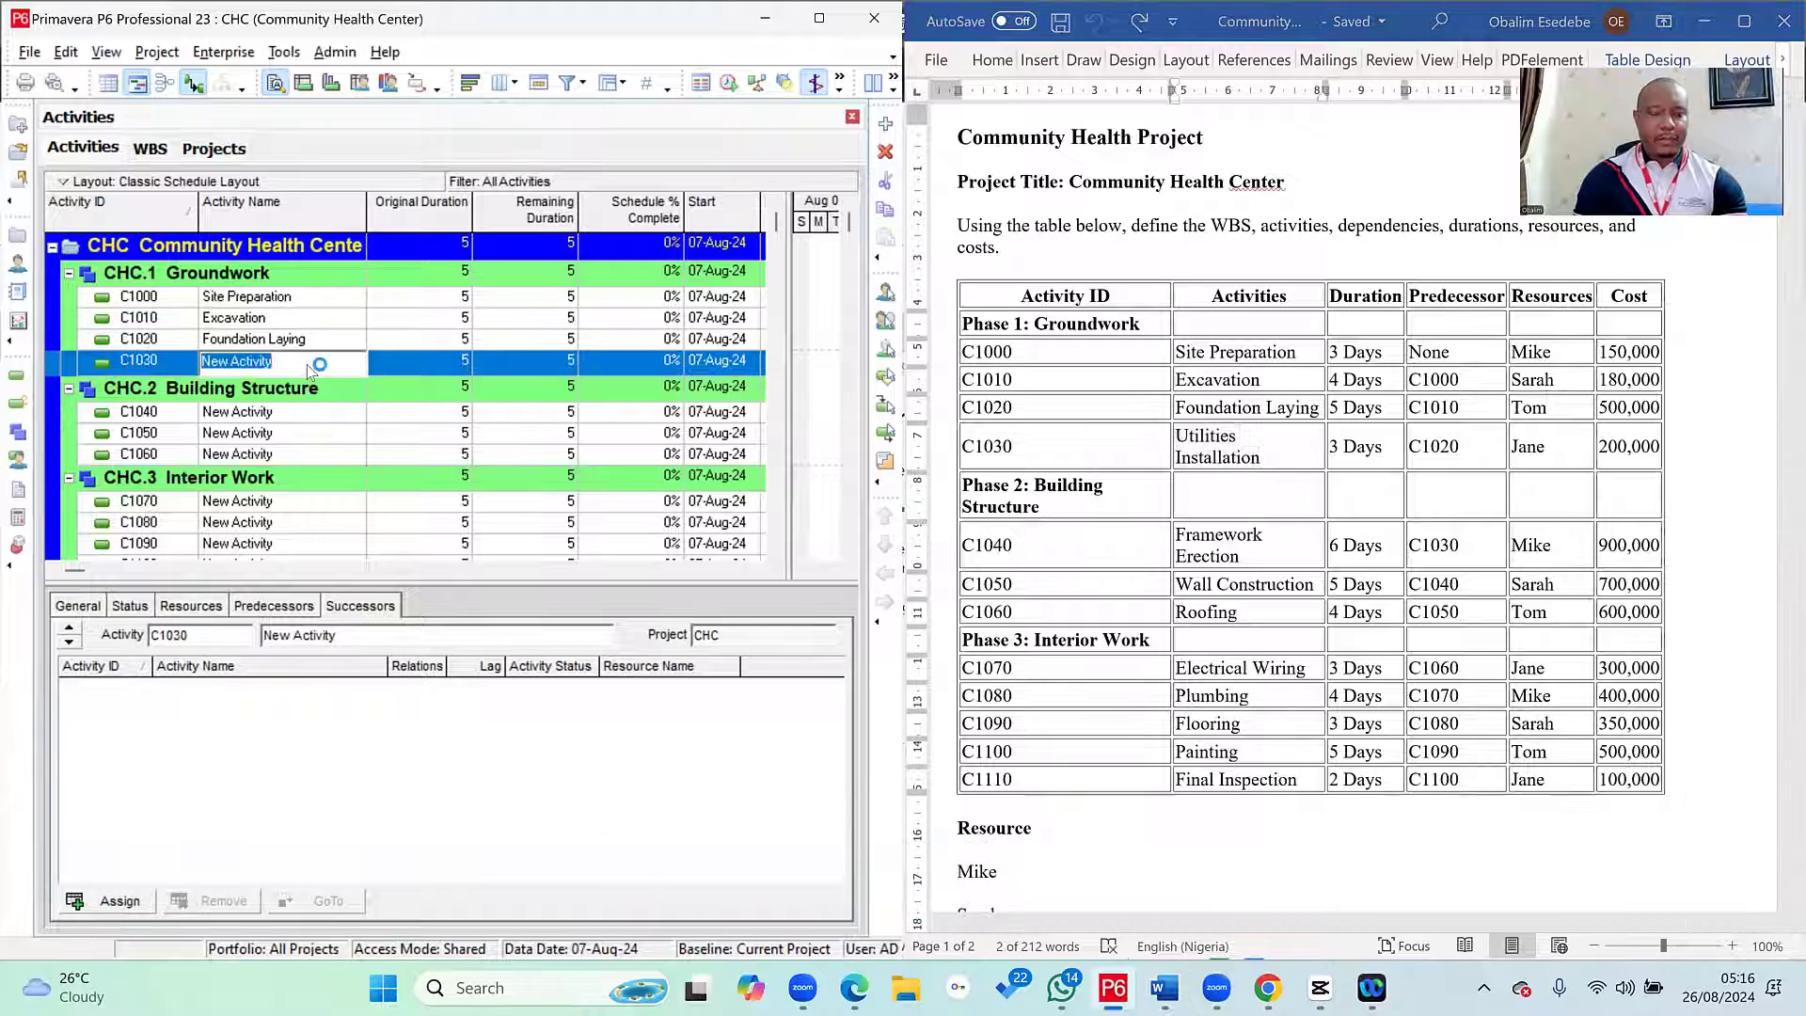
{"action": "key", "text": "ctrl+v"}
- Name C1040 'Framework Erection', C1050 'Wall Construction' and C1060 'Roofing'
{"action": "left_click_drag", "start_coordinate": [1175, 533], "coordinate": [1240, 557]}
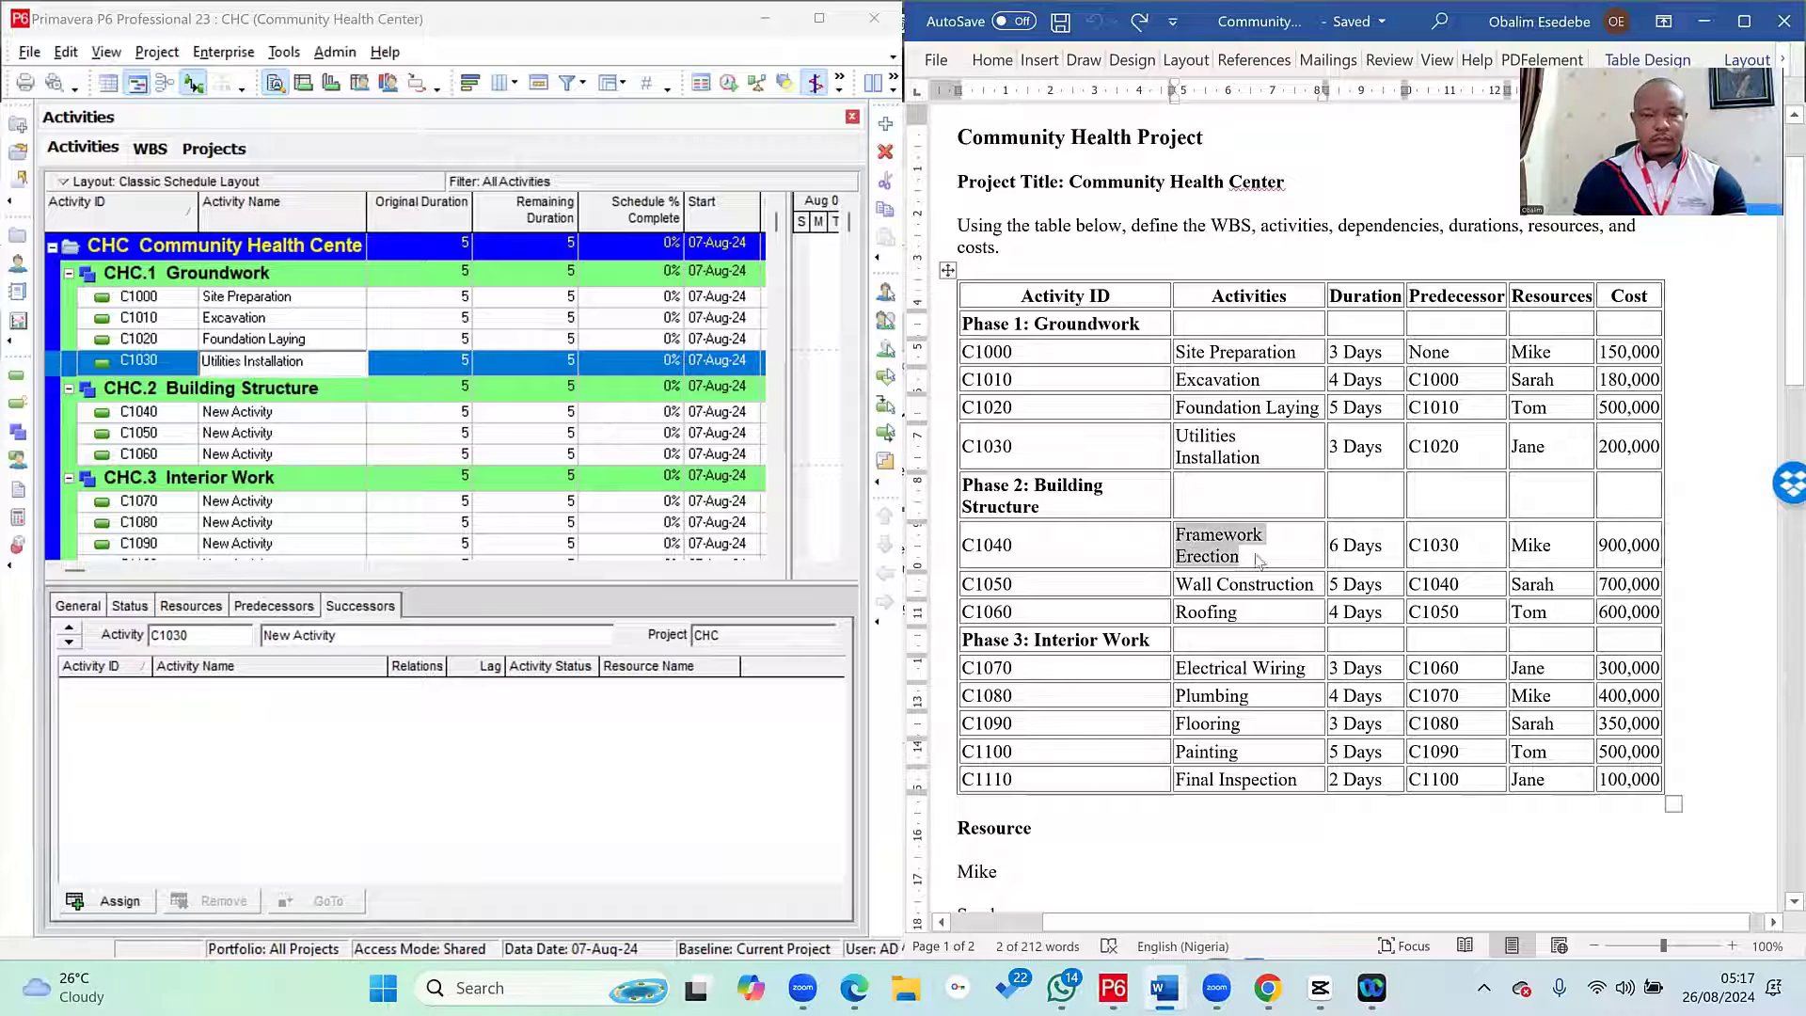
{"action": "key", "text": "ctrl+c"}
{"action": "double_click", "coordinate": [311, 412]}
{"action": "key", "text": "ctrl+v"}
{"action": "left_click_drag", "start_coordinate": [1176, 585], "coordinate": [1315, 585]}
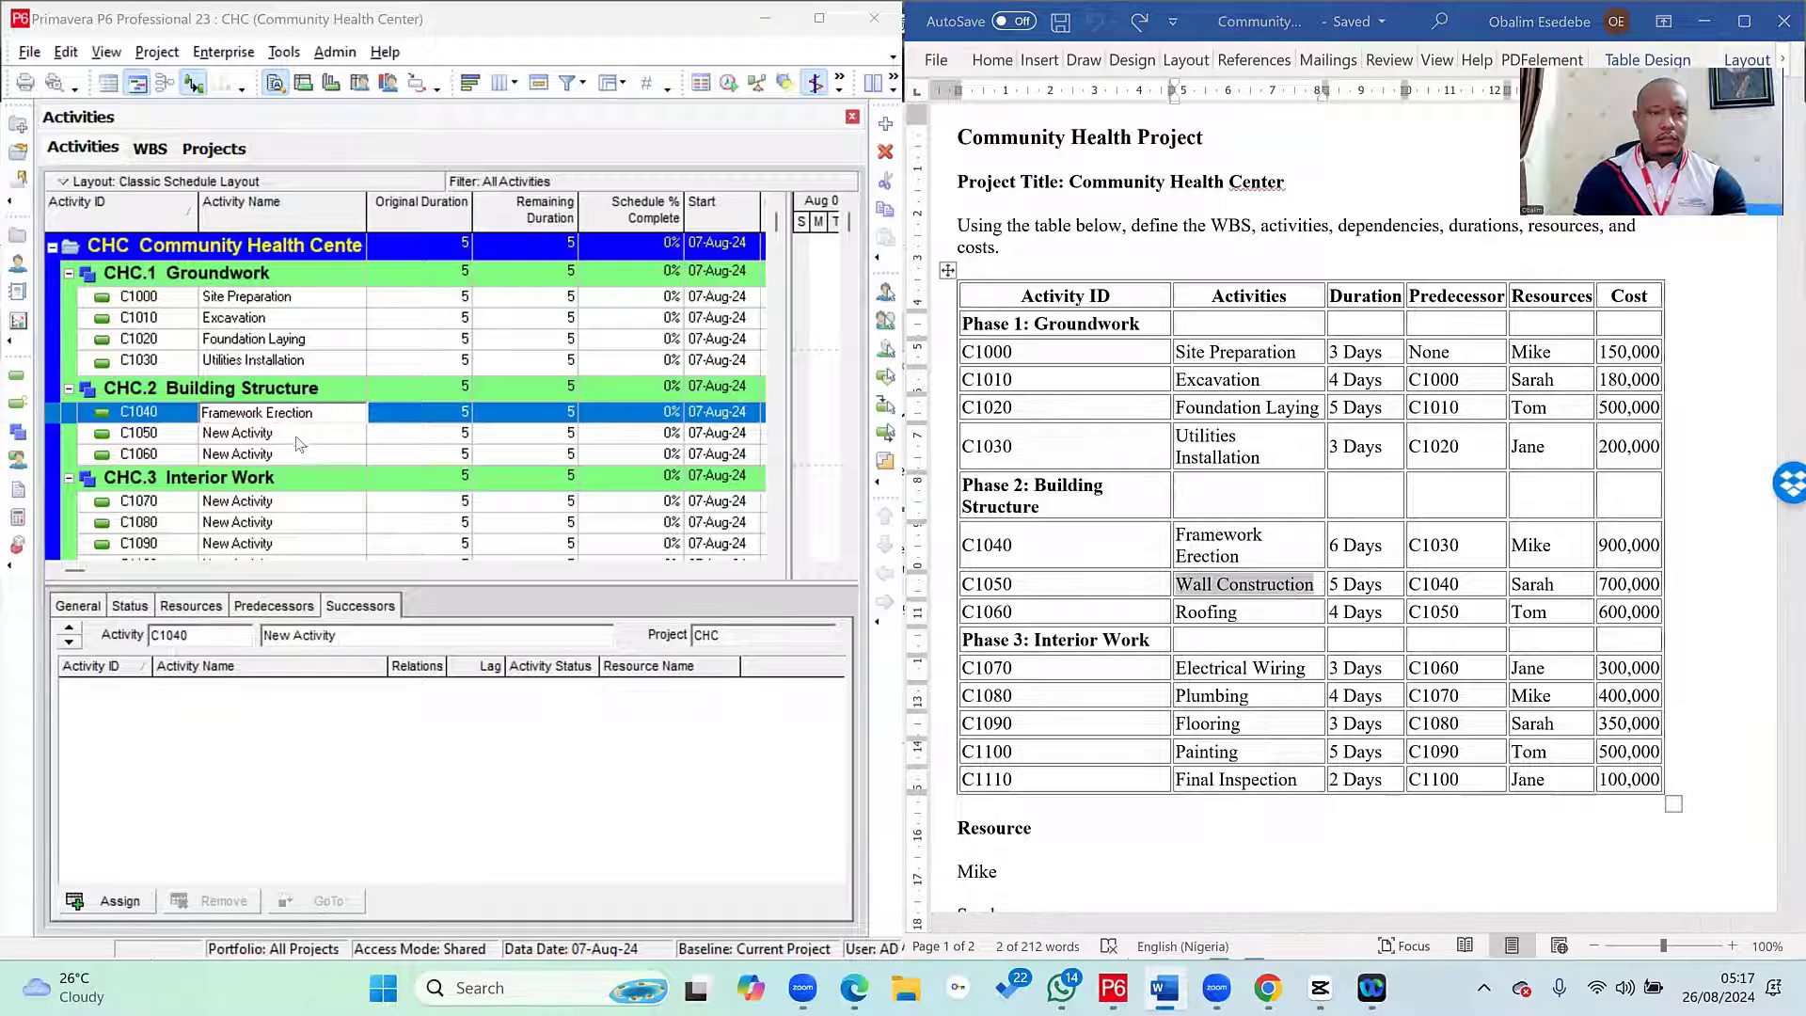
{"action": "key", "text": "ctrl+c"}
{"action": "double_click", "coordinate": [294, 433]}
{"action": "key", "text": "ctrl+v"}
{"action": "left_click_drag", "start_coordinate": [1176, 611], "coordinate": [1238, 612]}
{"action": "double_click", "coordinate": [298, 455]}
{"action": "key", "text": "ctrl+v"}
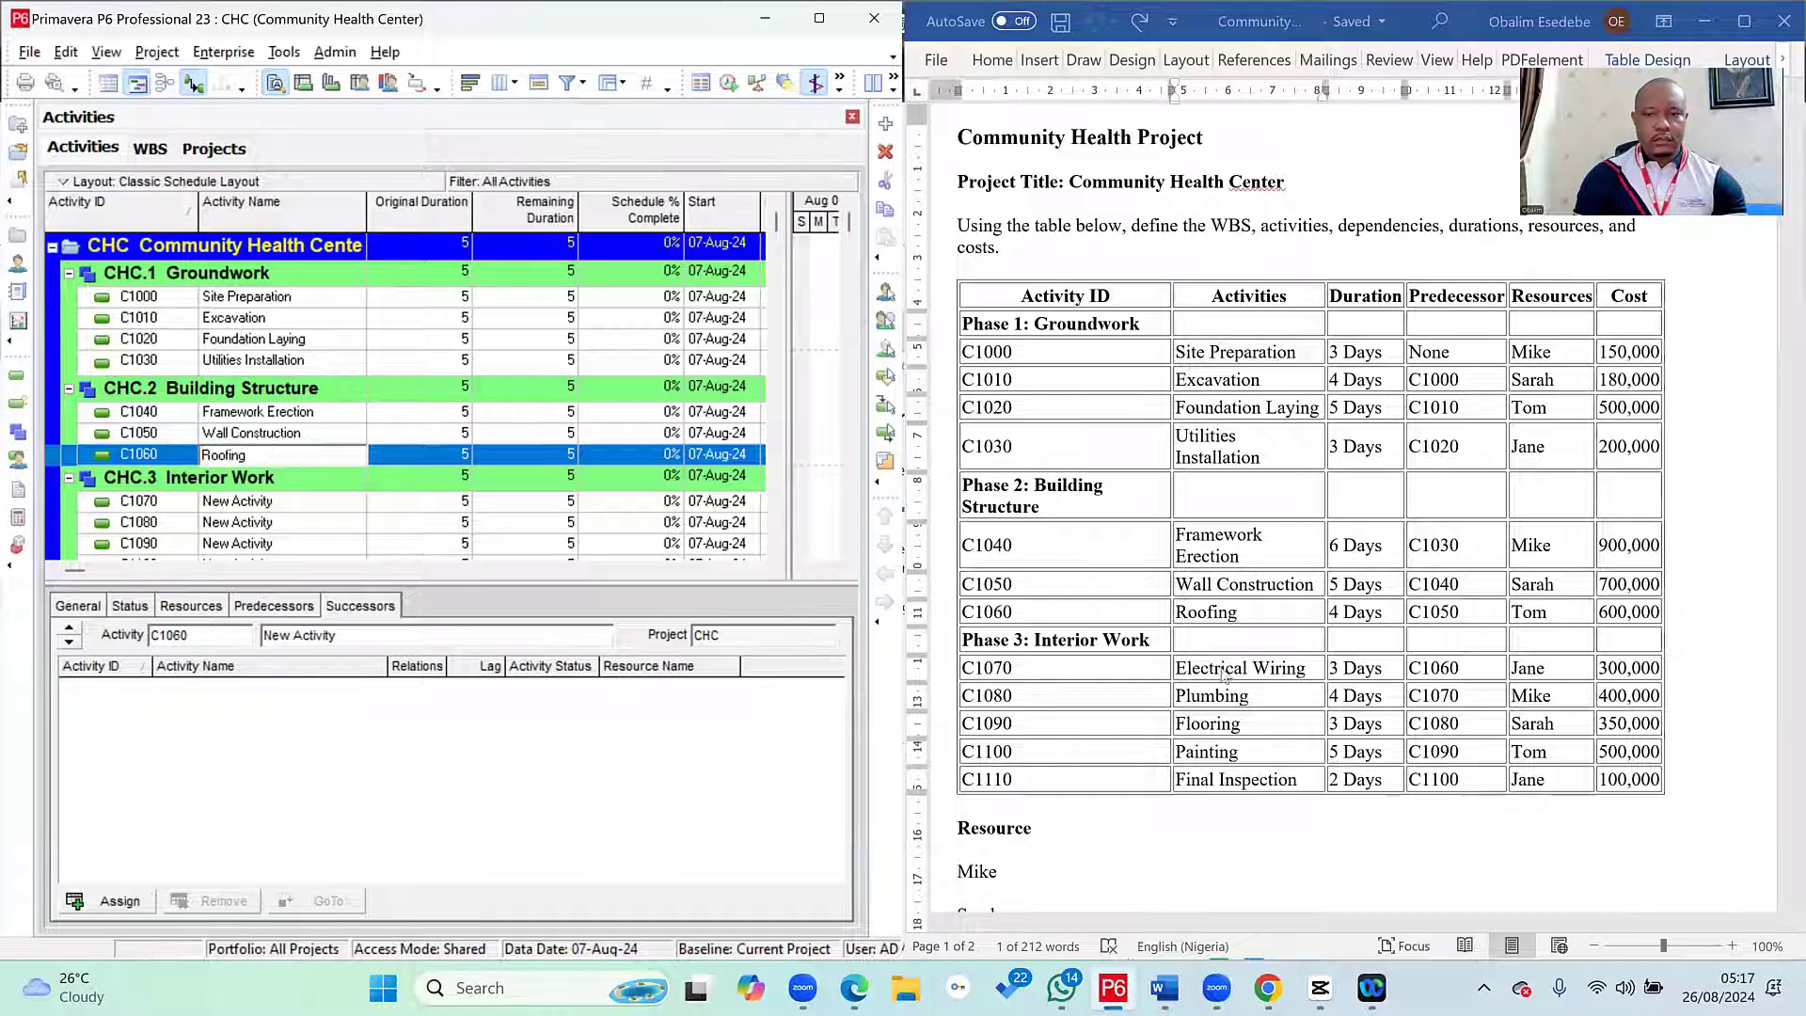
- Name C1070 'Electrical Wiring' and C1080 'Plumbing' from the Word table
{"action": "left_click_drag", "start_coordinate": [1176, 668], "coordinate": [1307, 670]}
{"action": "key", "text": "ctrl+c"}
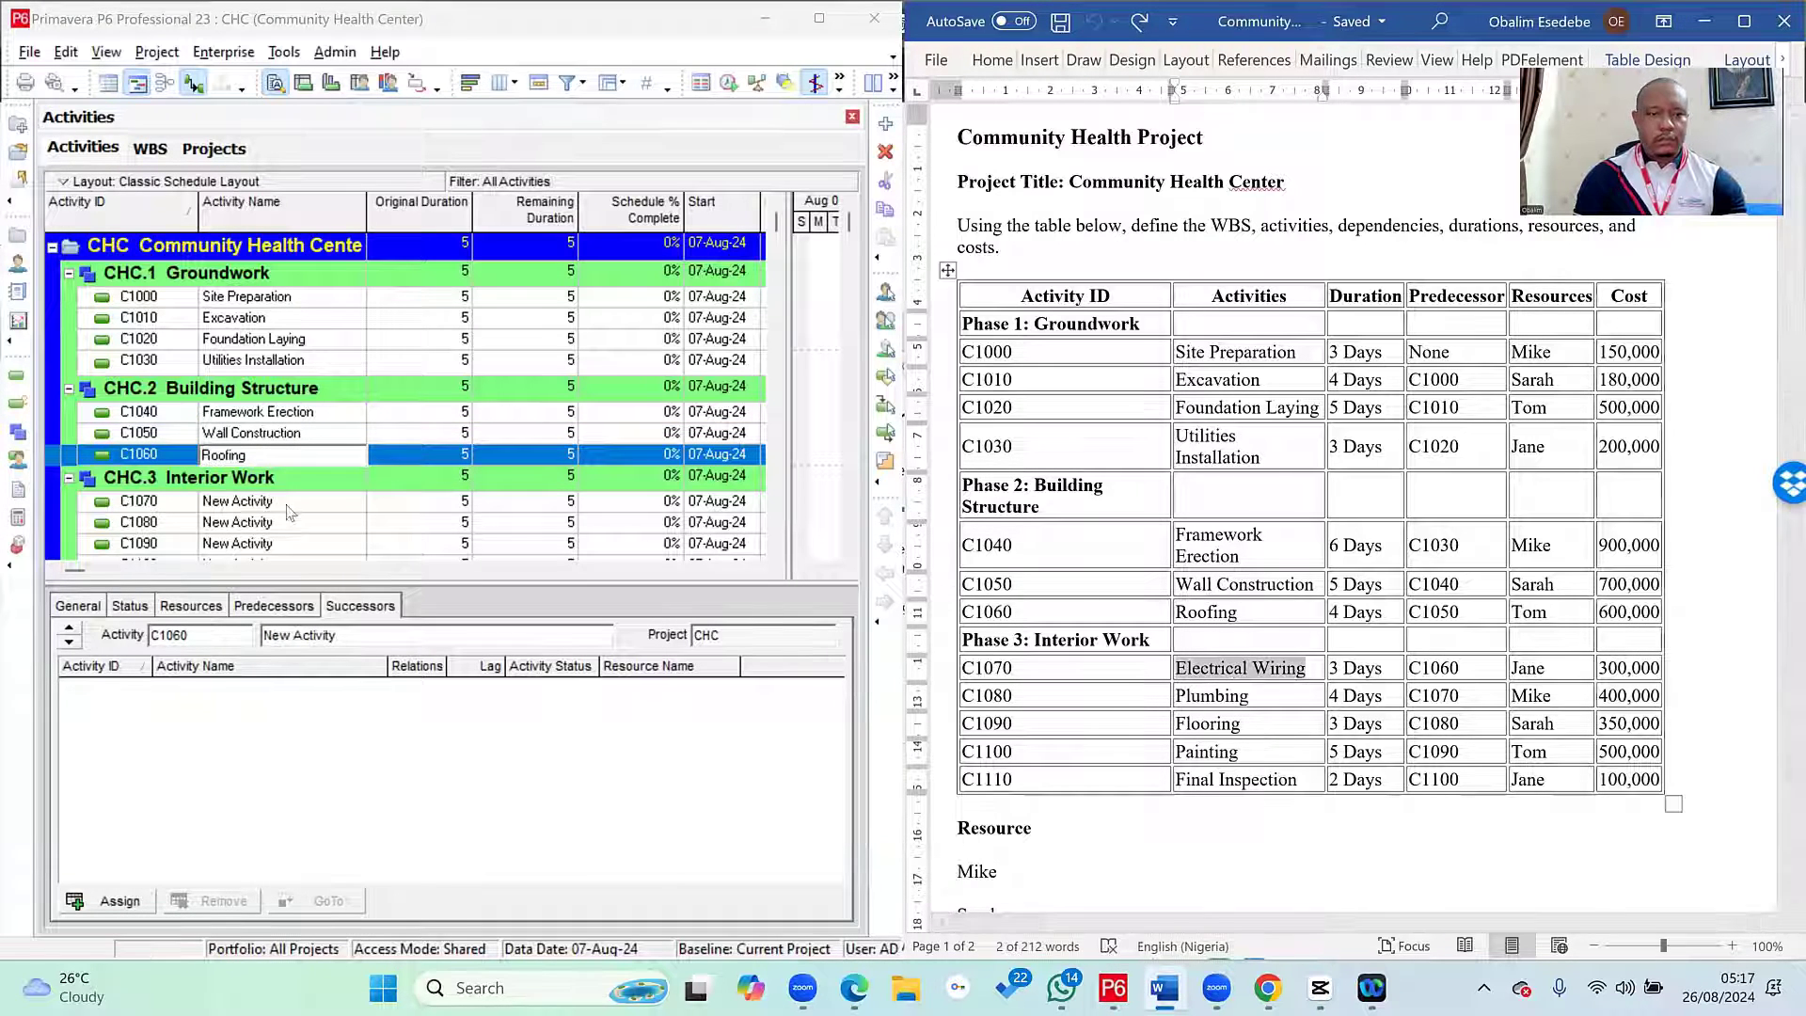
{"action": "left_click", "coordinate": [296, 506]}
{"action": "double_click", "coordinate": [299, 502]}
{"action": "key", "text": "ctrl+v"}
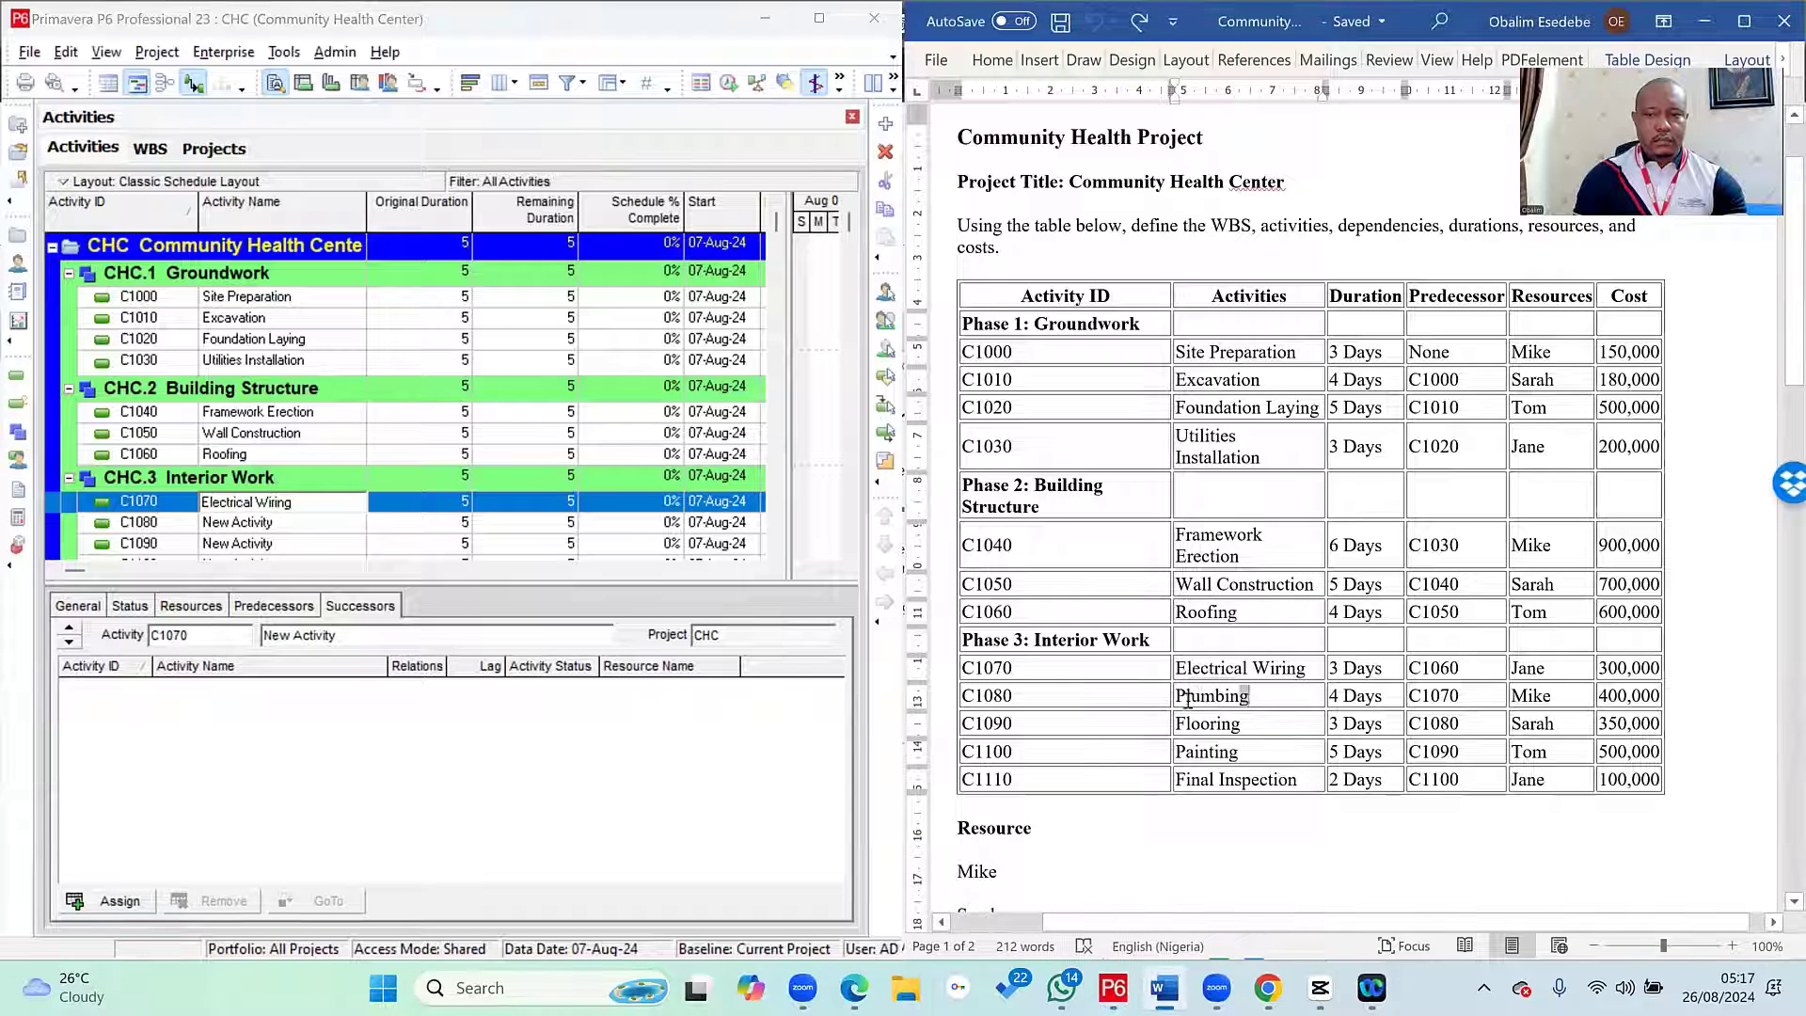
{"action": "double_click", "coordinate": [1182, 704]}
{"action": "key", "text": "ctrl+c"}
{"action": "left_click", "coordinate": [287, 523]}
{"action": "double_click", "coordinate": [287, 523]}
{"action": "key", "text": "ctrl+v"}
- Name C1100 'Painting' and C1110 'Final Inspection', confirming the last entry
{"action": "left_click", "coordinate": [291, 517]}
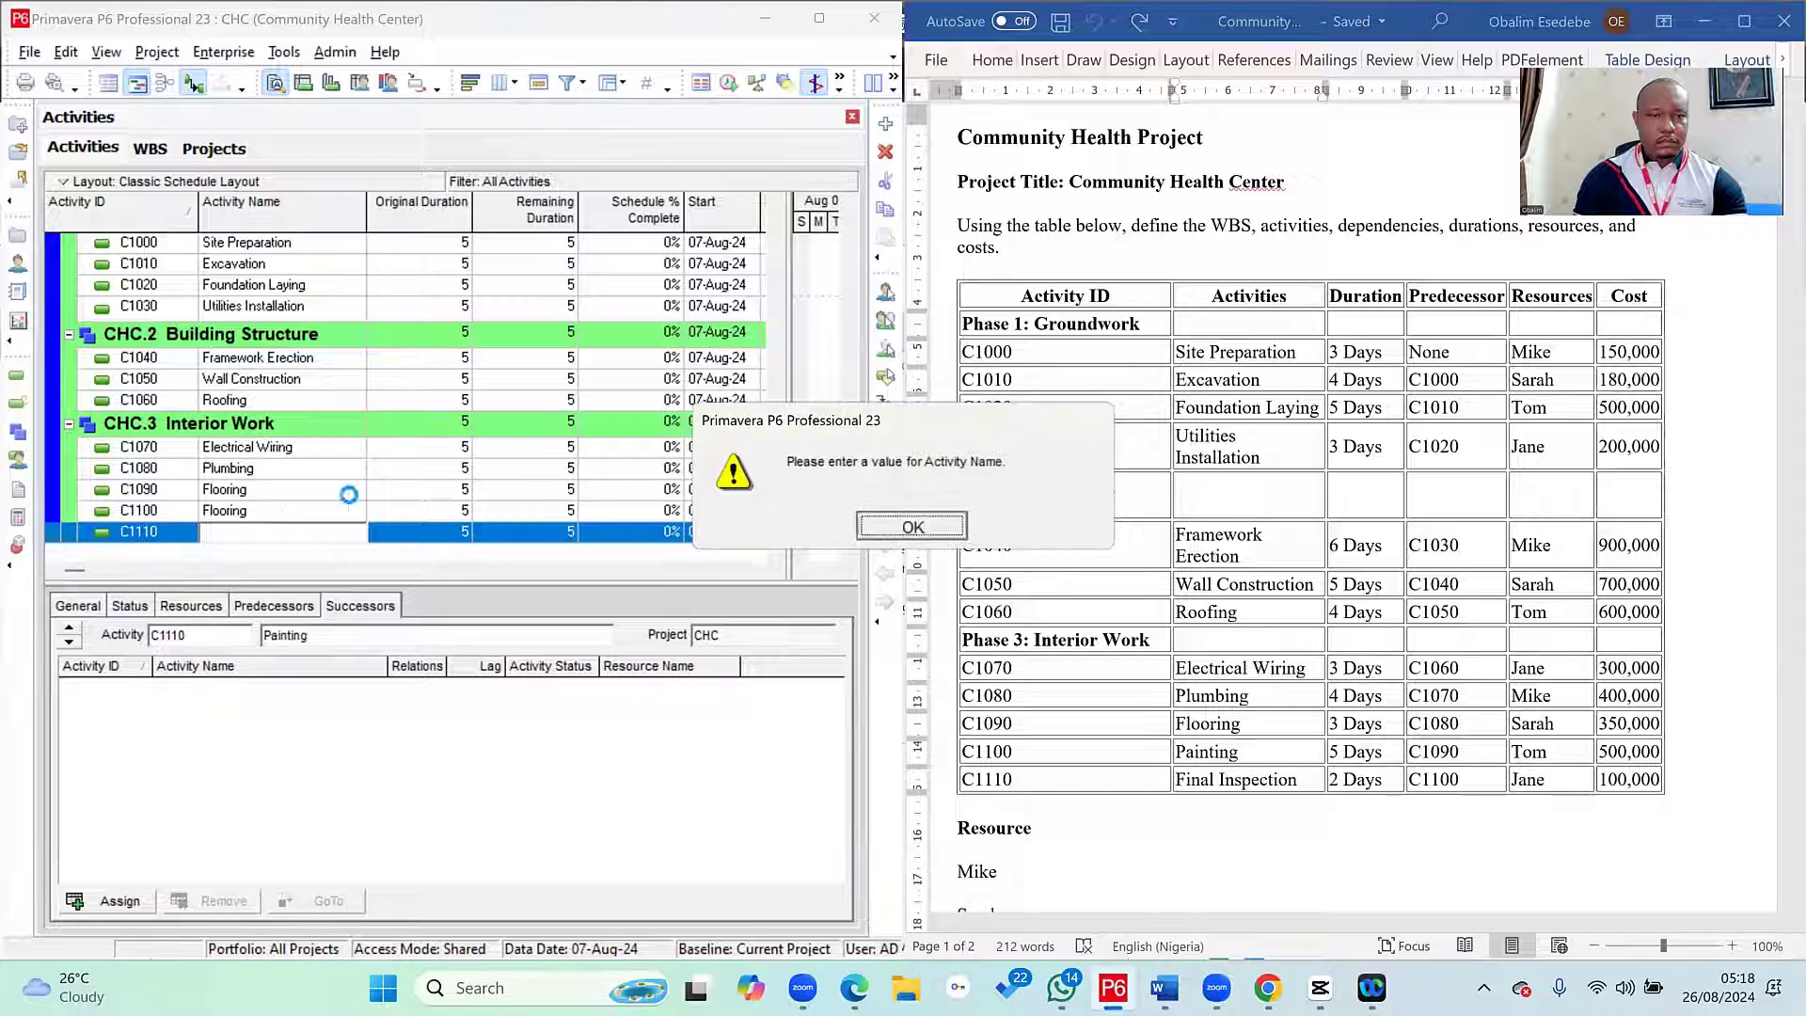
{"action": "key", "text": "Return"}
{"action": "double_click", "coordinate": [291, 517]}
{"action": "key", "text": "ctrl+v"}
{"action": "left_click_drag", "start_coordinate": [1176, 780], "coordinate": [1297, 780]}
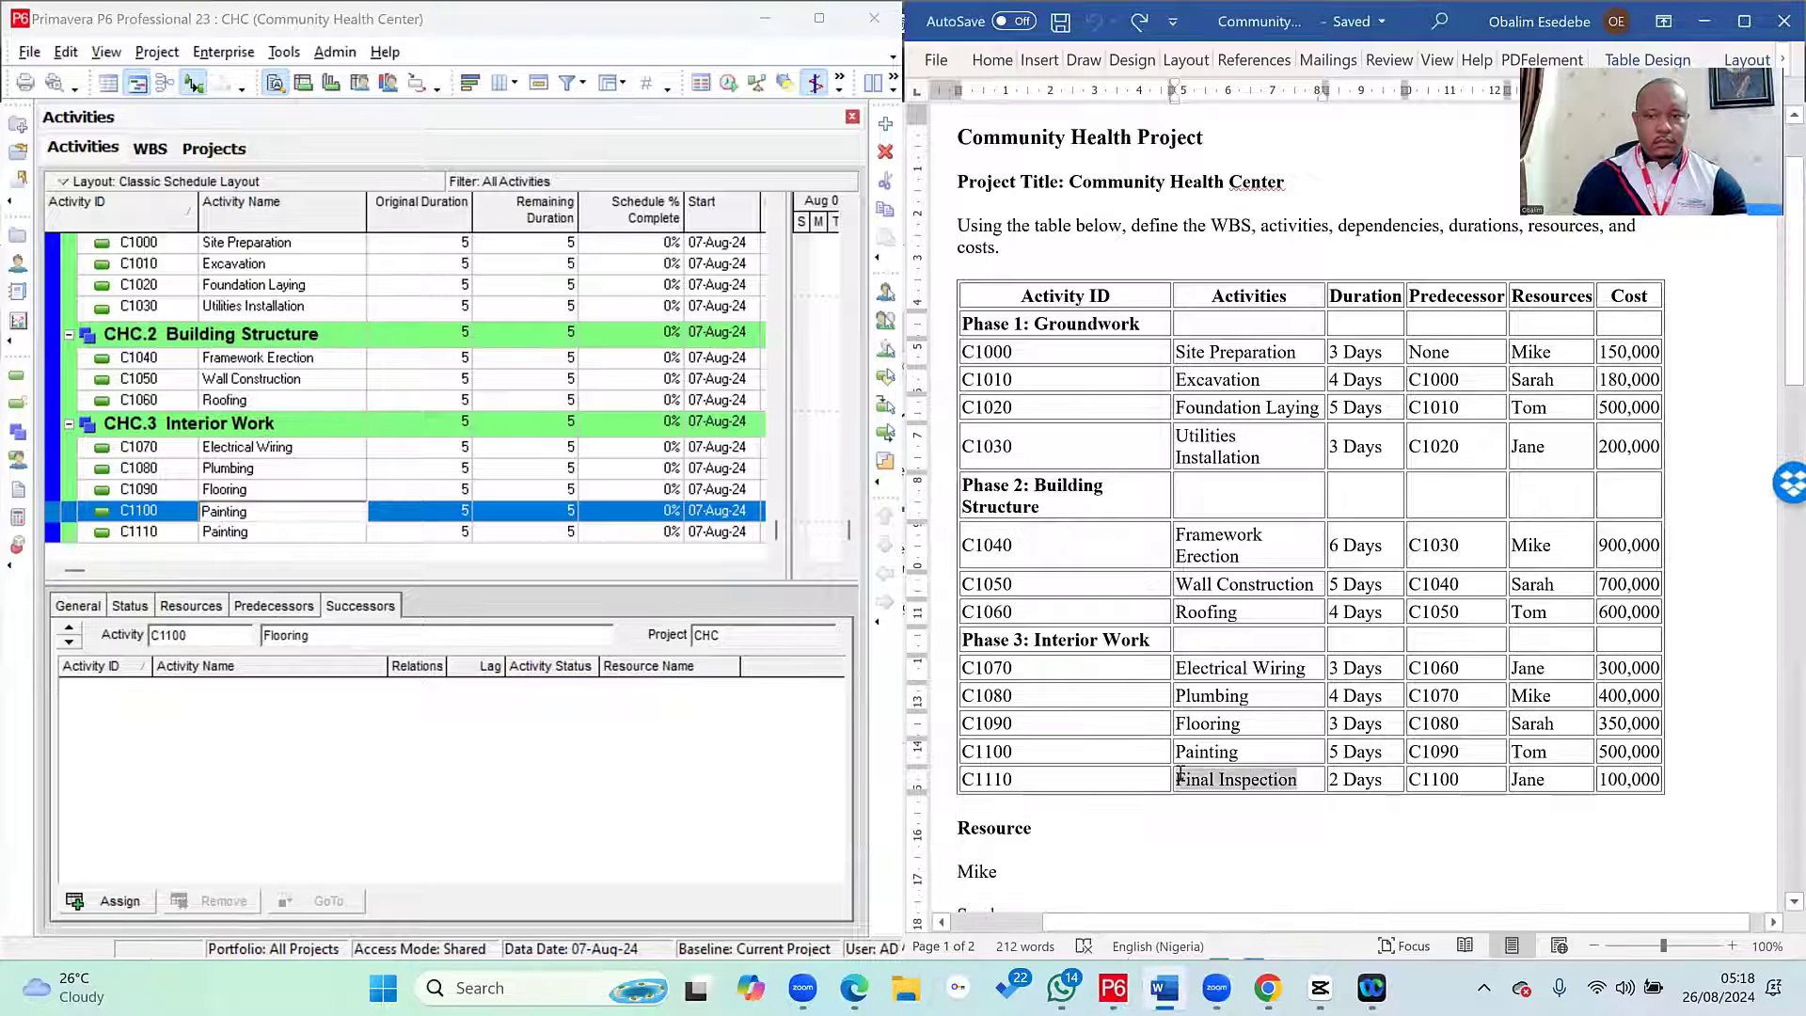
{"action": "key", "text": "ctrl+c"}
{"action": "left_click", "coordinate": [287, 532]}
{"action": "double_click", "coordinate": [287, 533]}
{"action": "key", "text": "ctrl+v"}
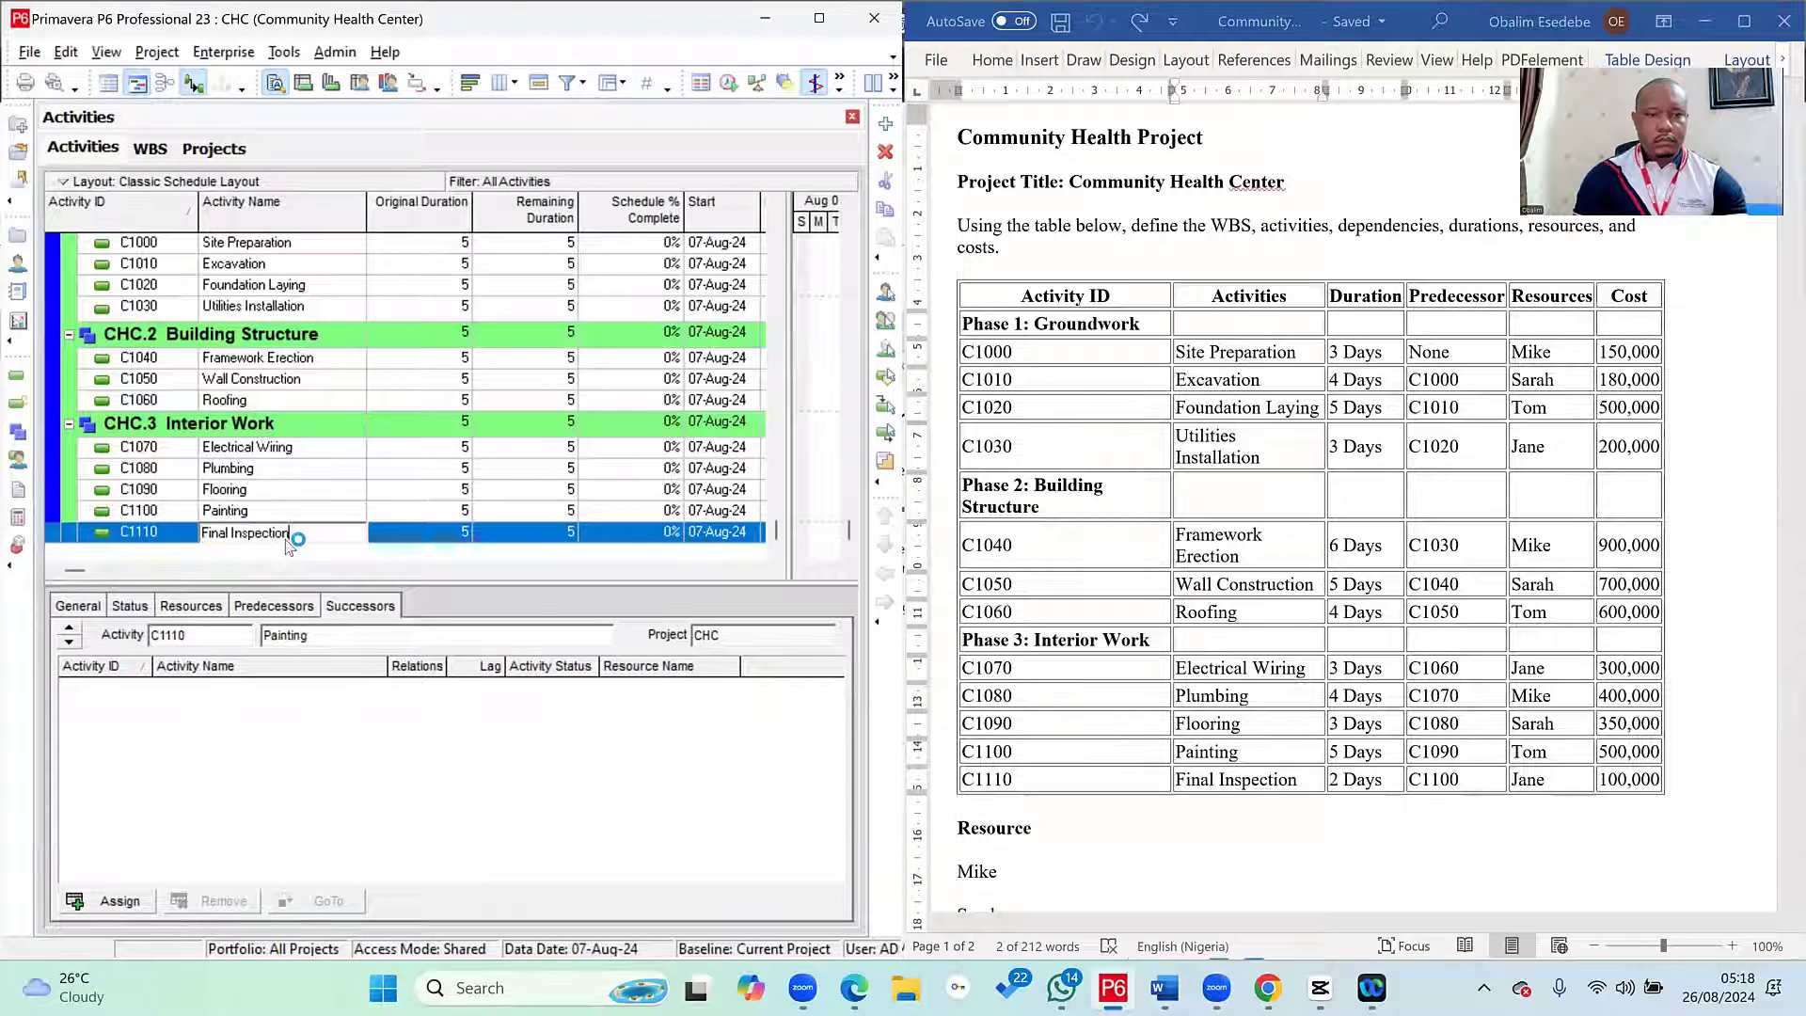
{"action": "key", "text": "Return"}
- Enlarge the Activities table so all twelve activities are visible
{"action": "scroll", "coordinate": [378, 463], "scroll_direction": "up", "scroll_amount": 1}
{"action": "scroll", "coordinate": [377, 457], "scroll_direction": "down", "scroll_amount": 1}
{"action": "scroll", "coordinate": [377, 457], "scroll_direction": "up", "scroll_amount": 1}
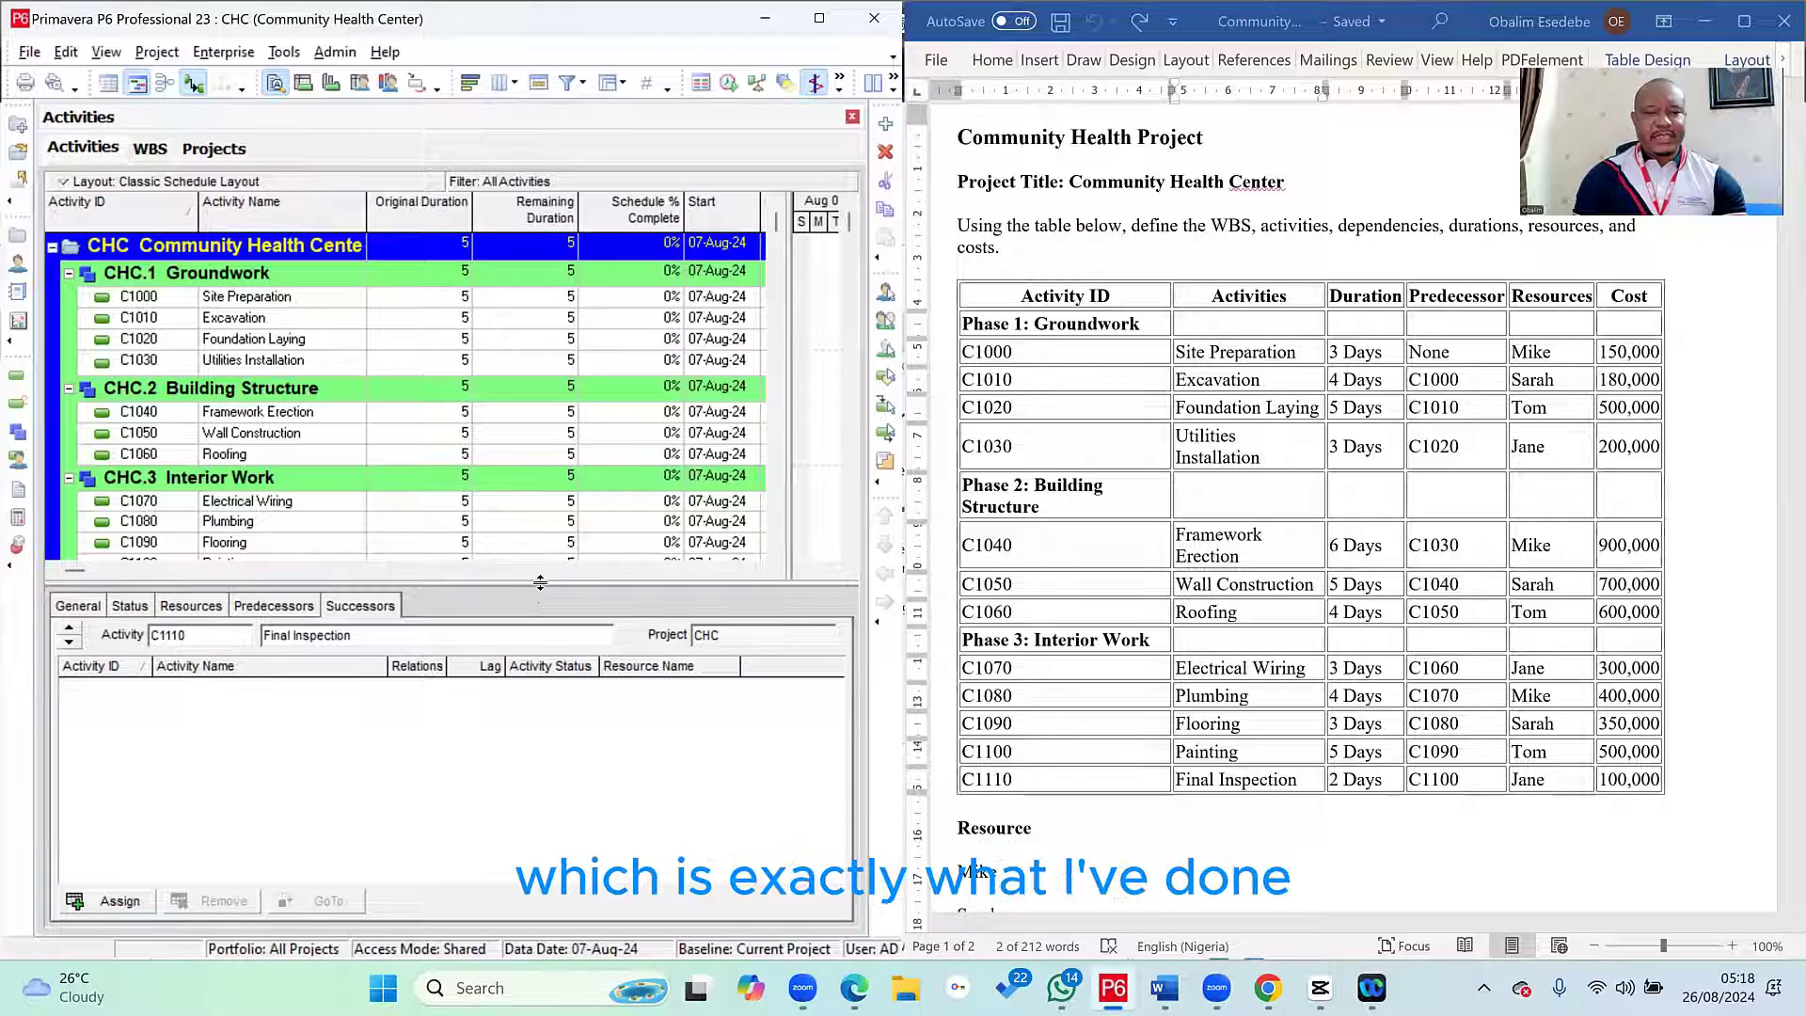
{"action": "left_click_drag", "start_coordinate": [536, 602], "coordinate": [532, 682]}
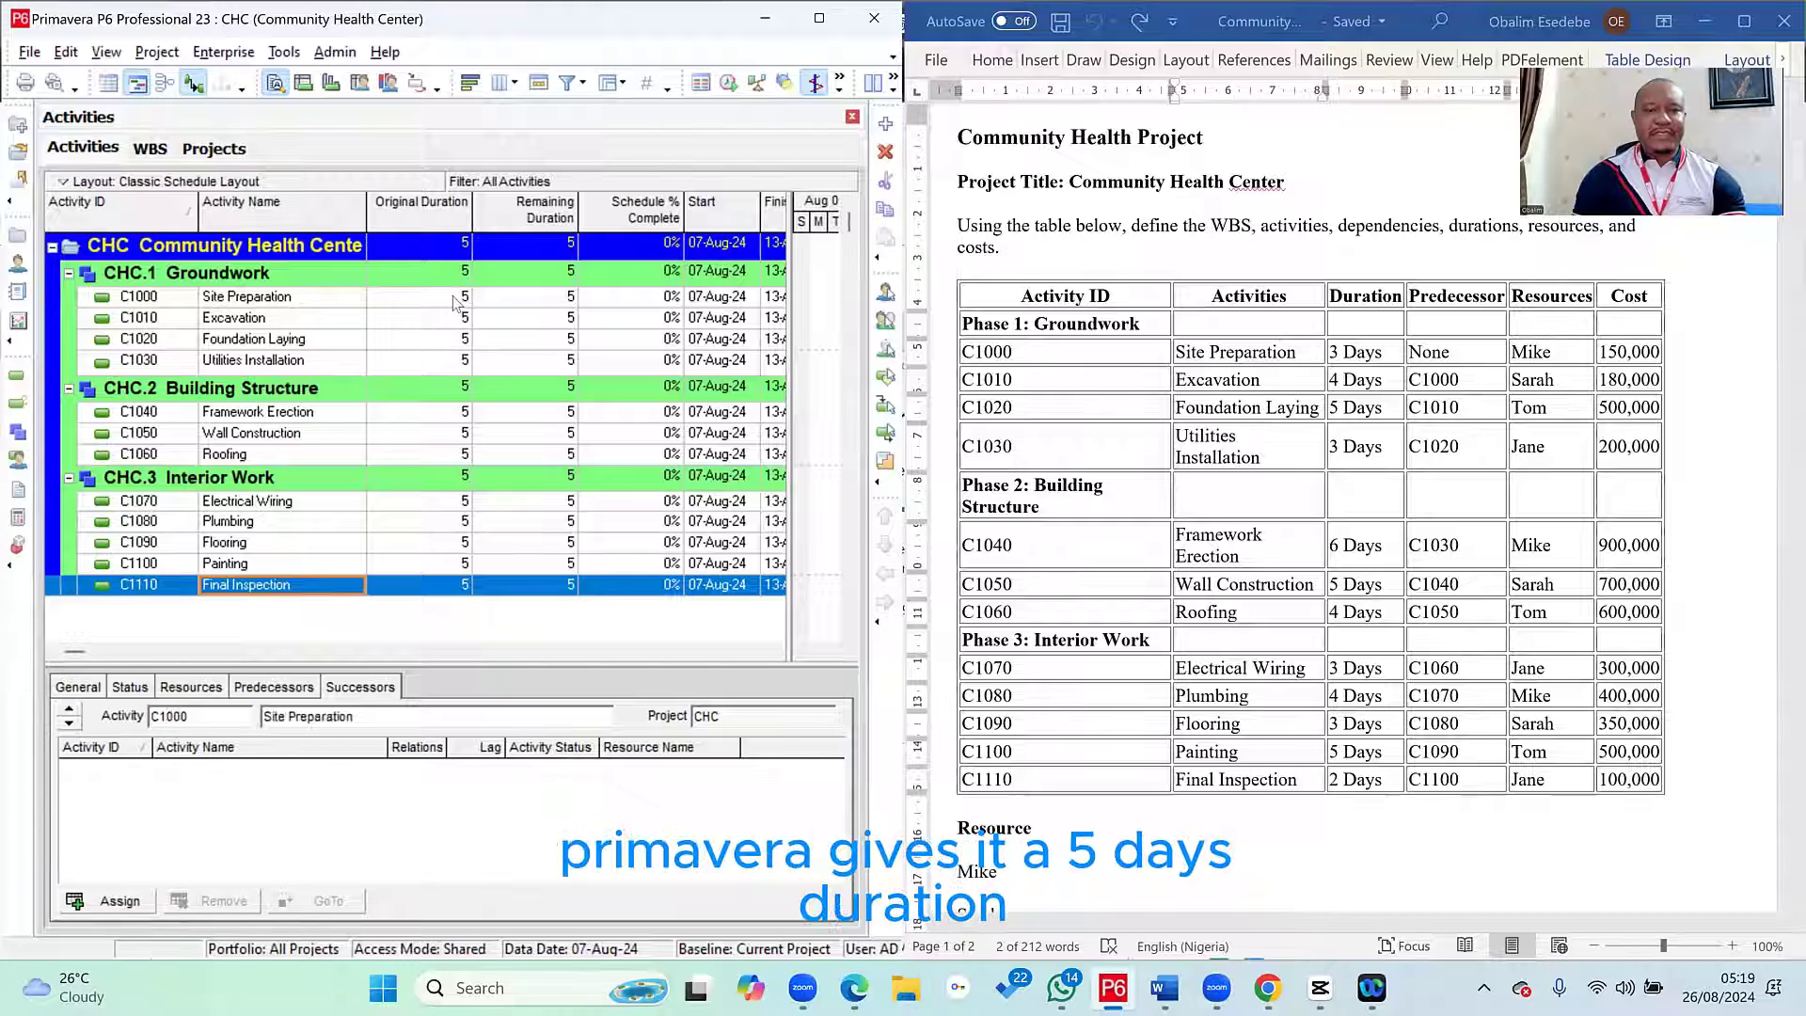
- Check Original Duration from Site Preparation to Final Inspection, each still 5 days
{"action": "left_click", "coordinate": [453, 298]}
{"action": "left_click", "coordinate": [453, 320]}
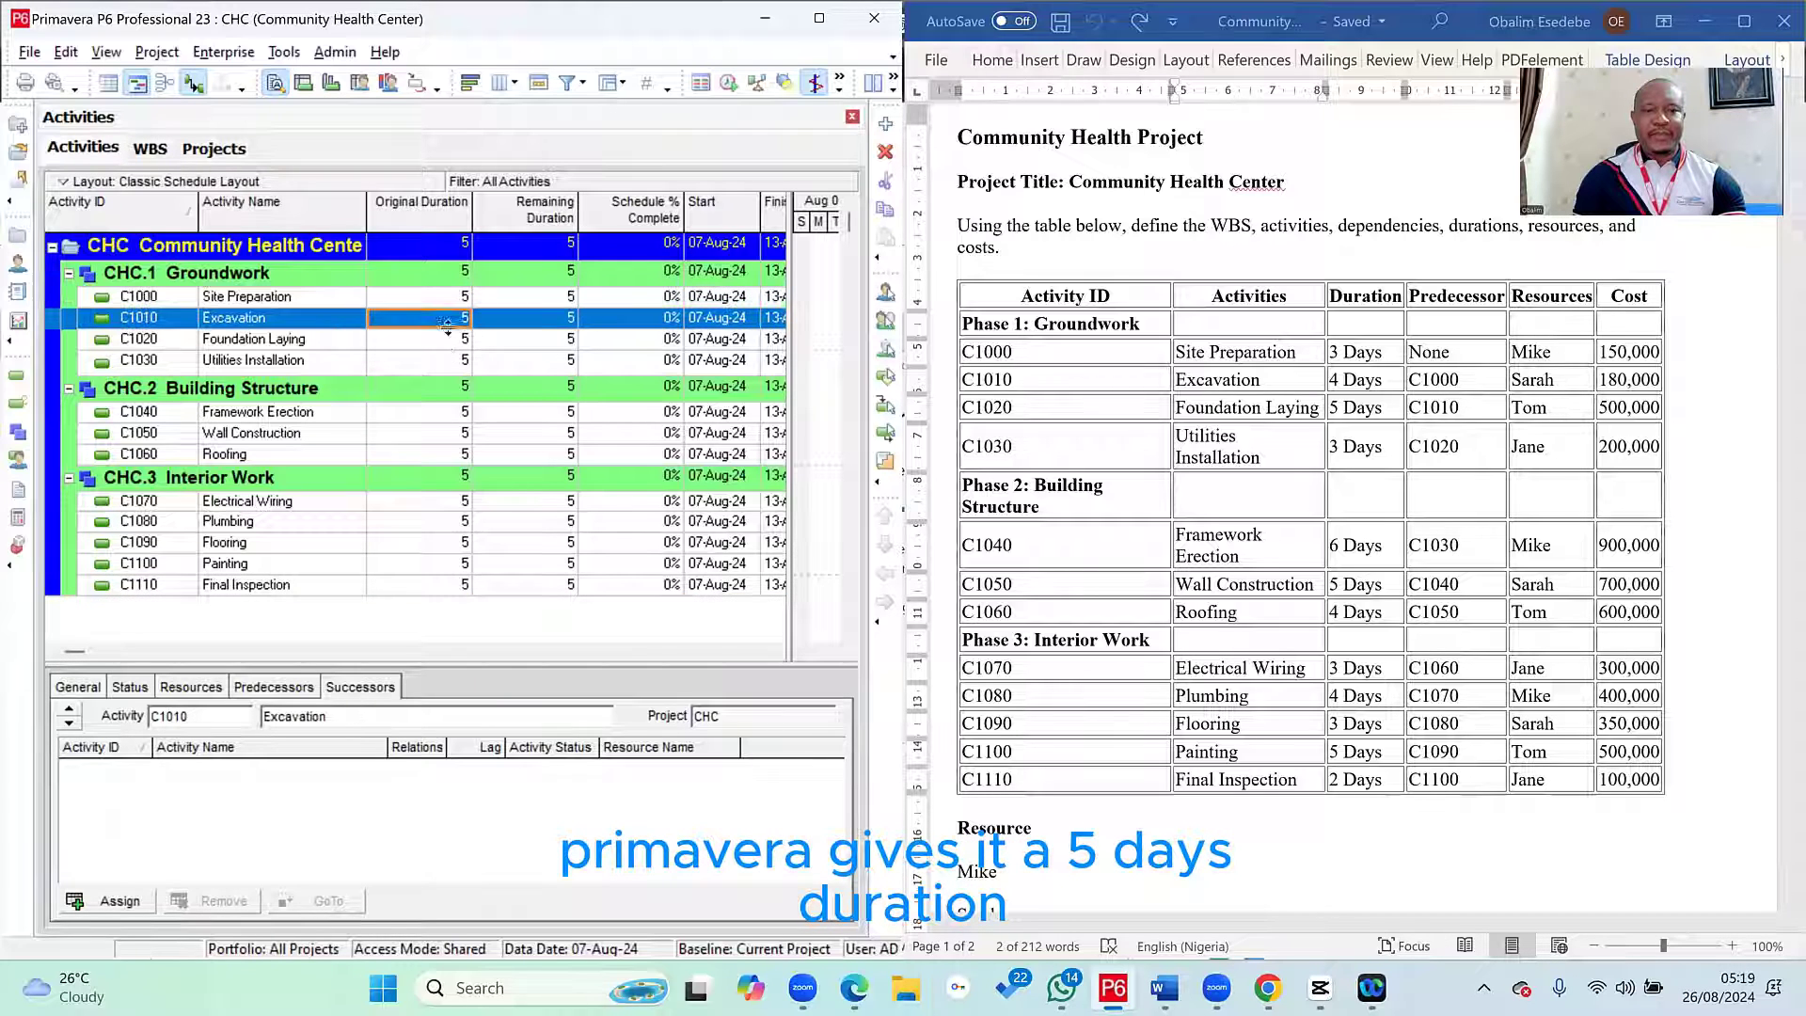
{"action": "left_click", "coordinate": [447, 340]}
{"action": "left_click", "coordinate": [443, 362]}
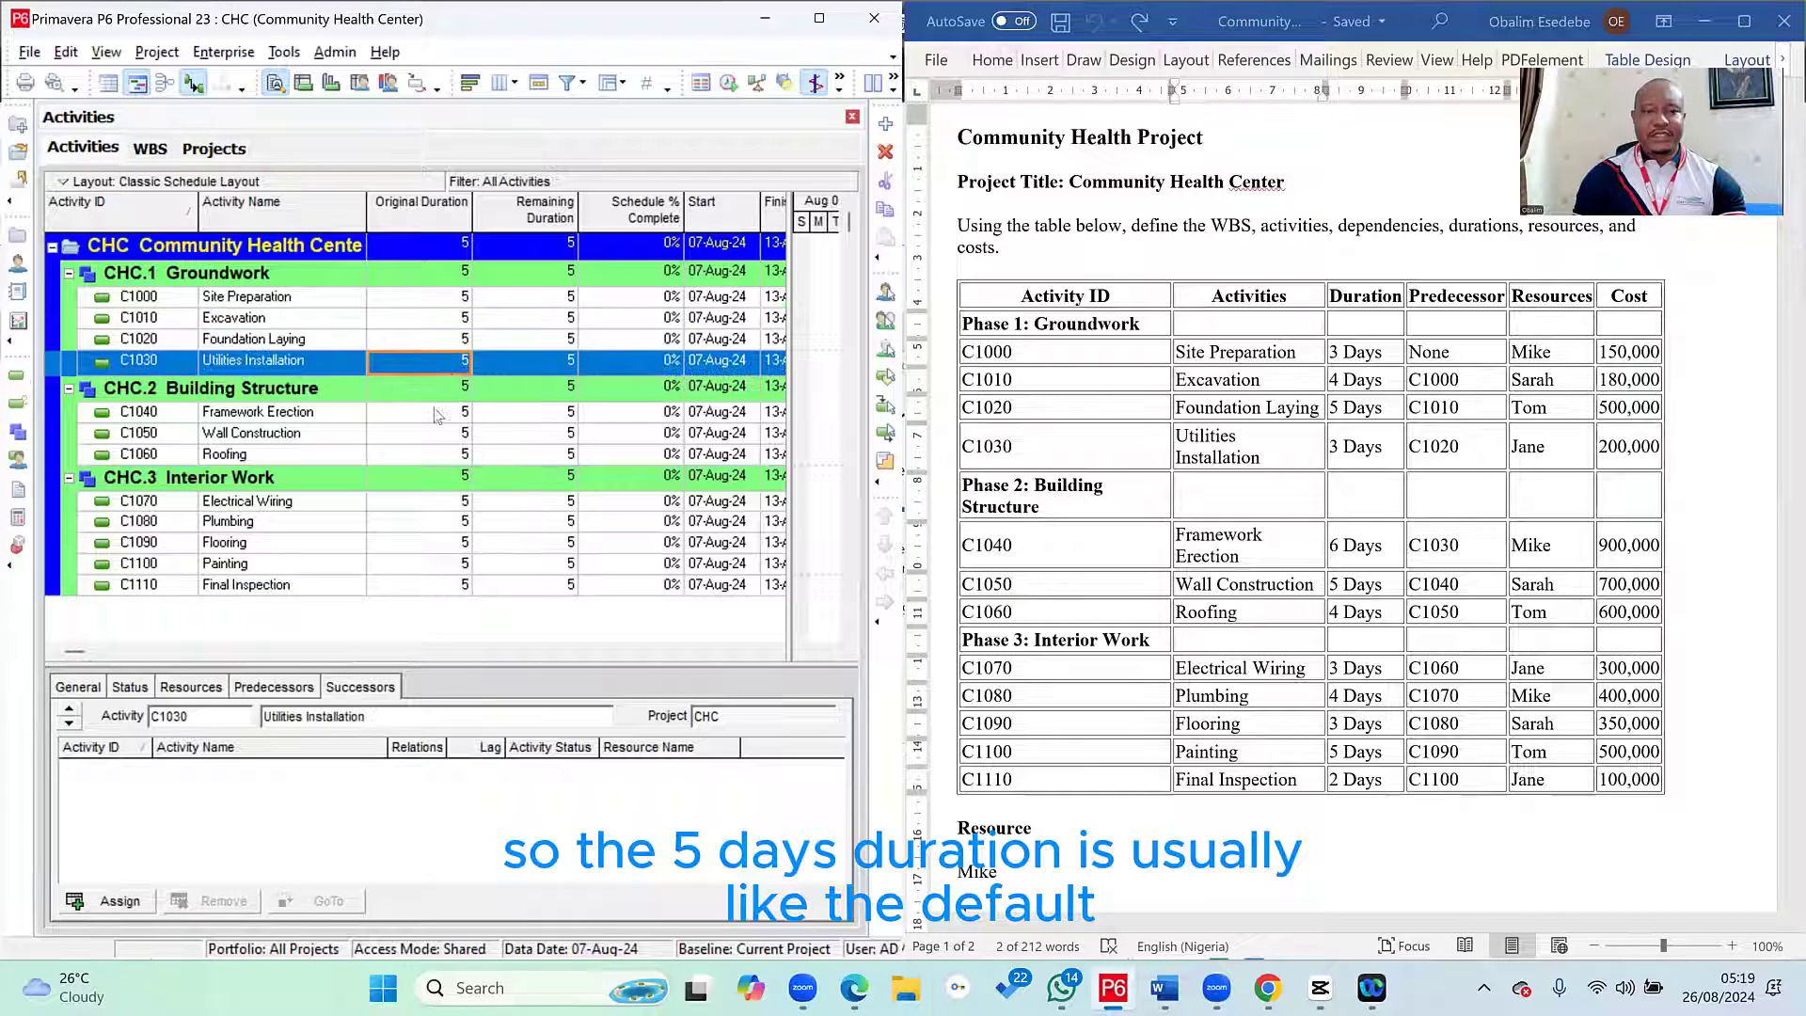
{"action": "left_click", "coordinate": [435, 412]}
{"action": "left_click", "coordinate": [429, 433]}
{"action": "left_click", "coordinate": [422, 455]}
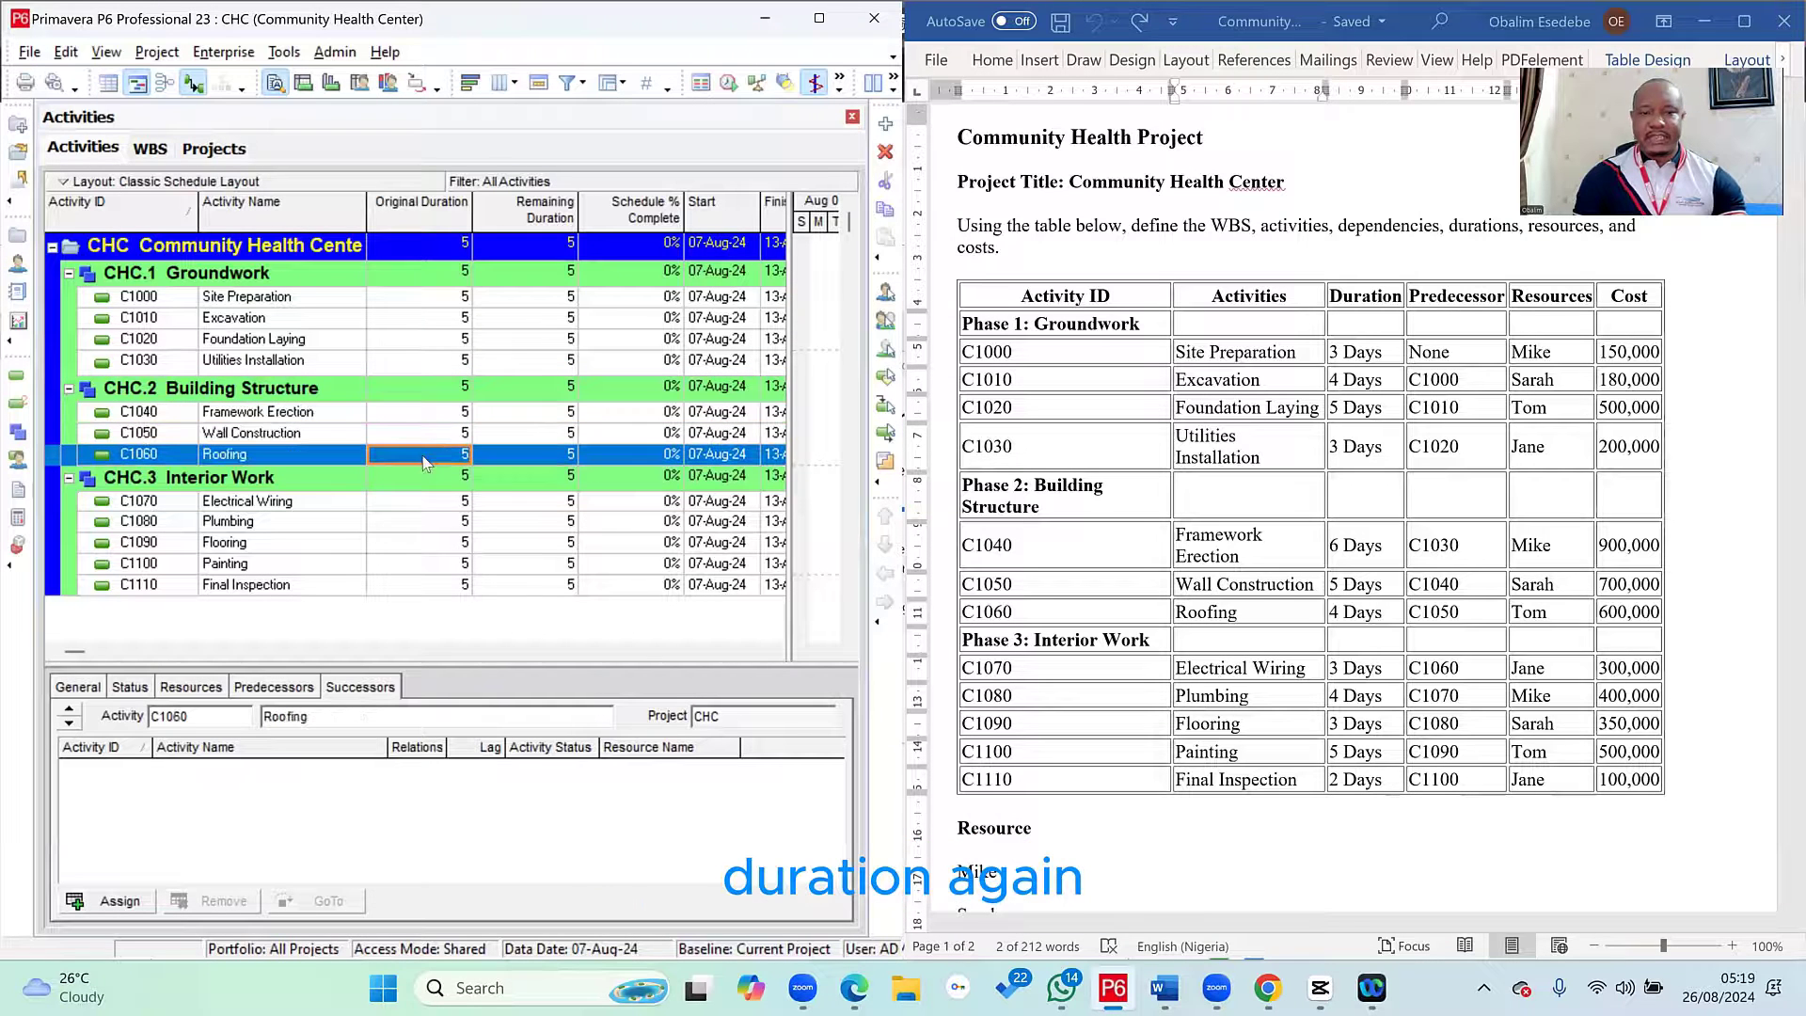
{"action": "left_click", "coordinate": [423, 501]}
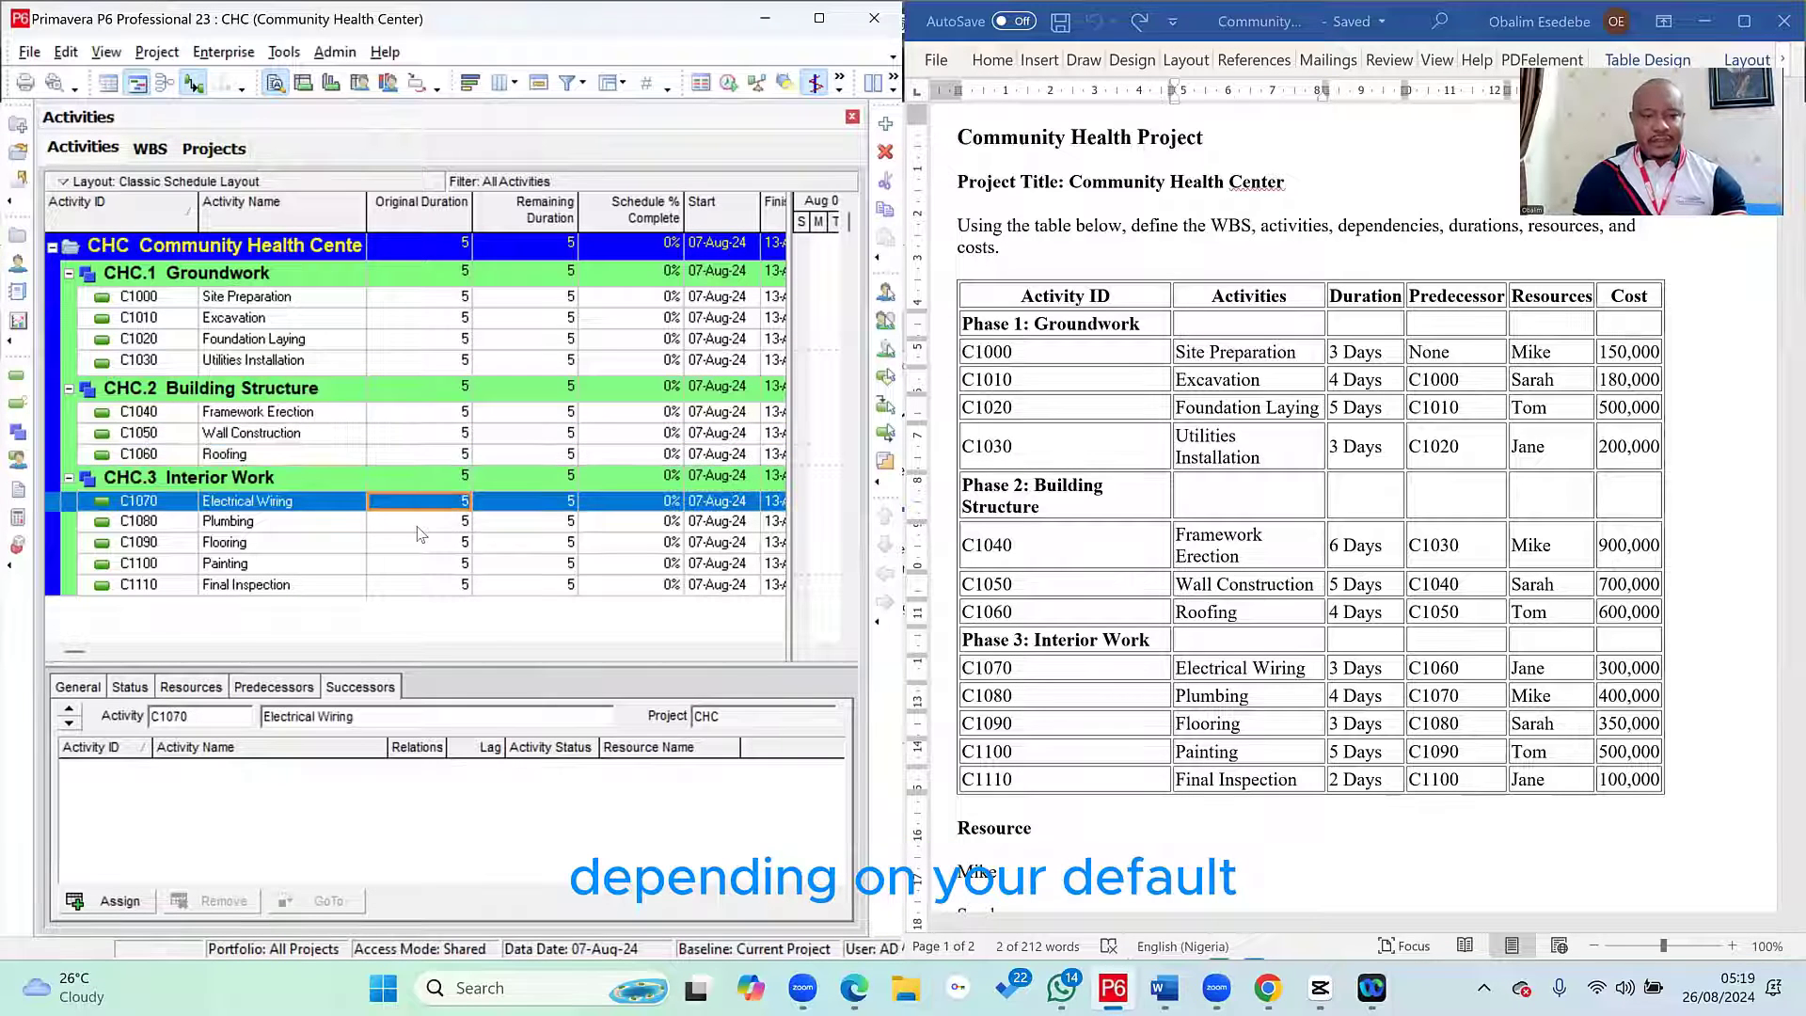
{"action": "left_click", "coordinate": [420, 527]}
{"action": "left_click", "coordinate": [419, 544]}
{"action": "left_click", "coordinate": [421, 565]}
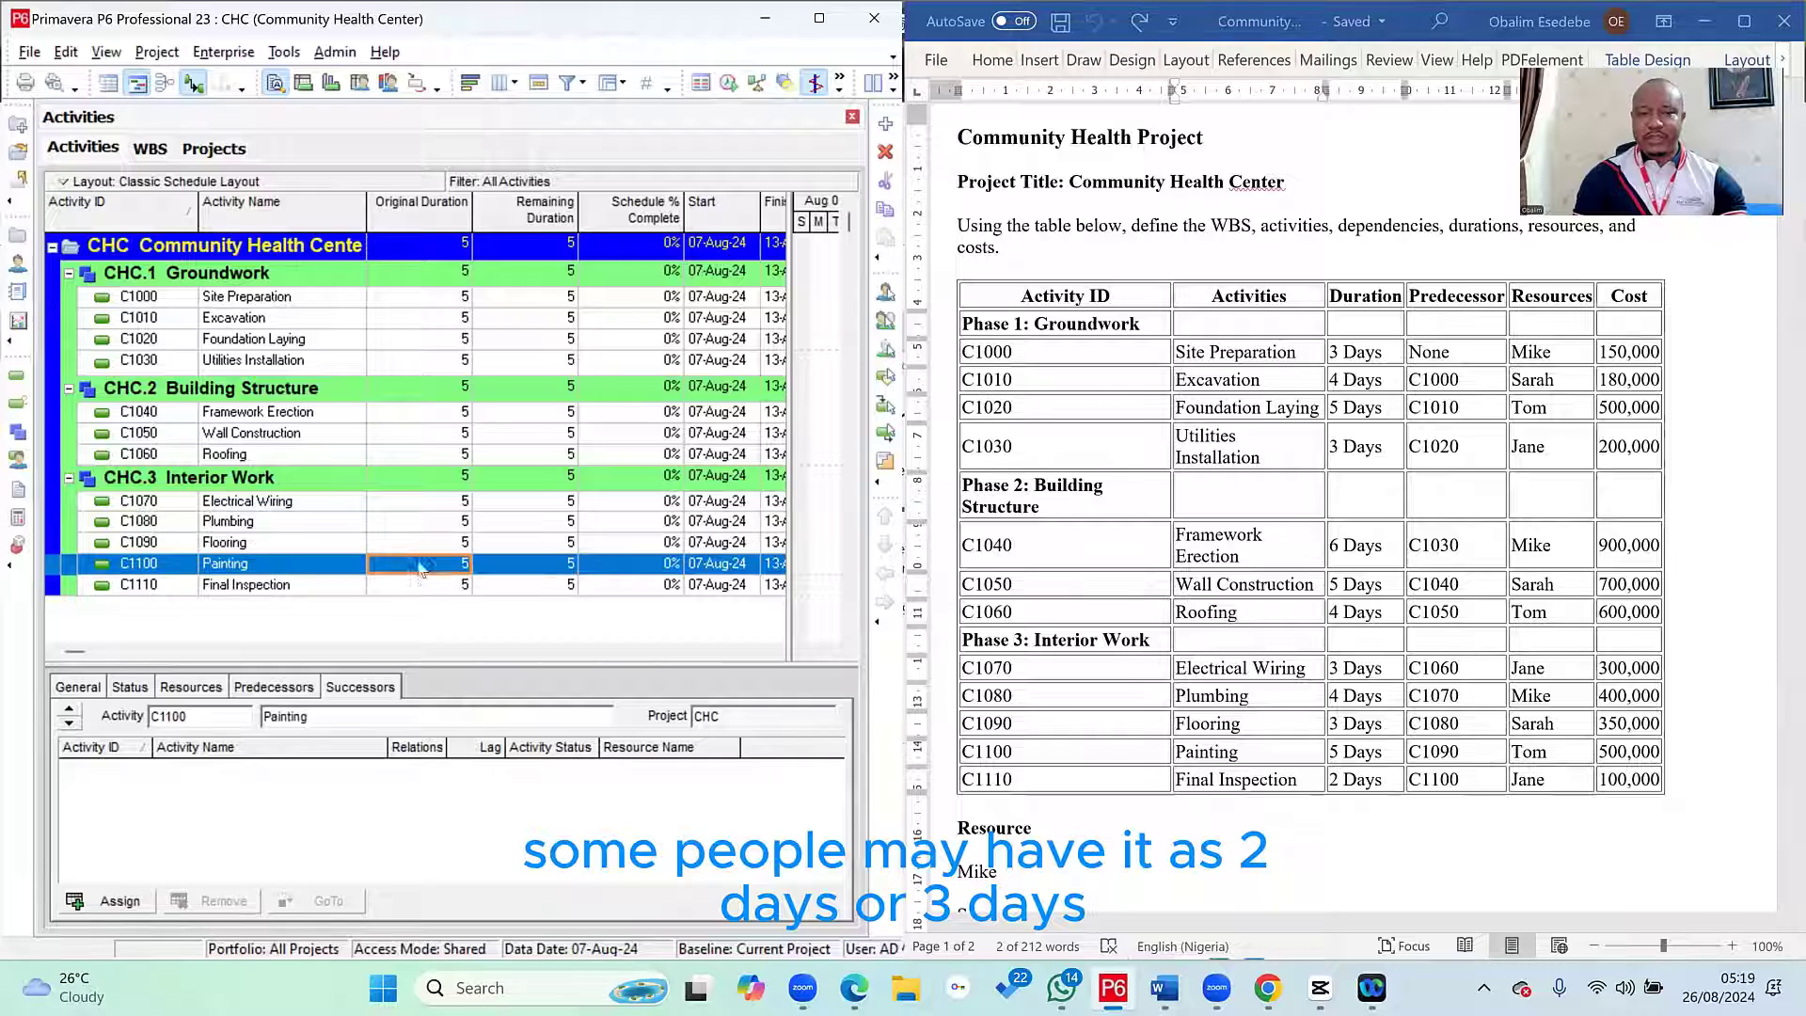
{"action": "left_click", "coordinate": [424, 585]}
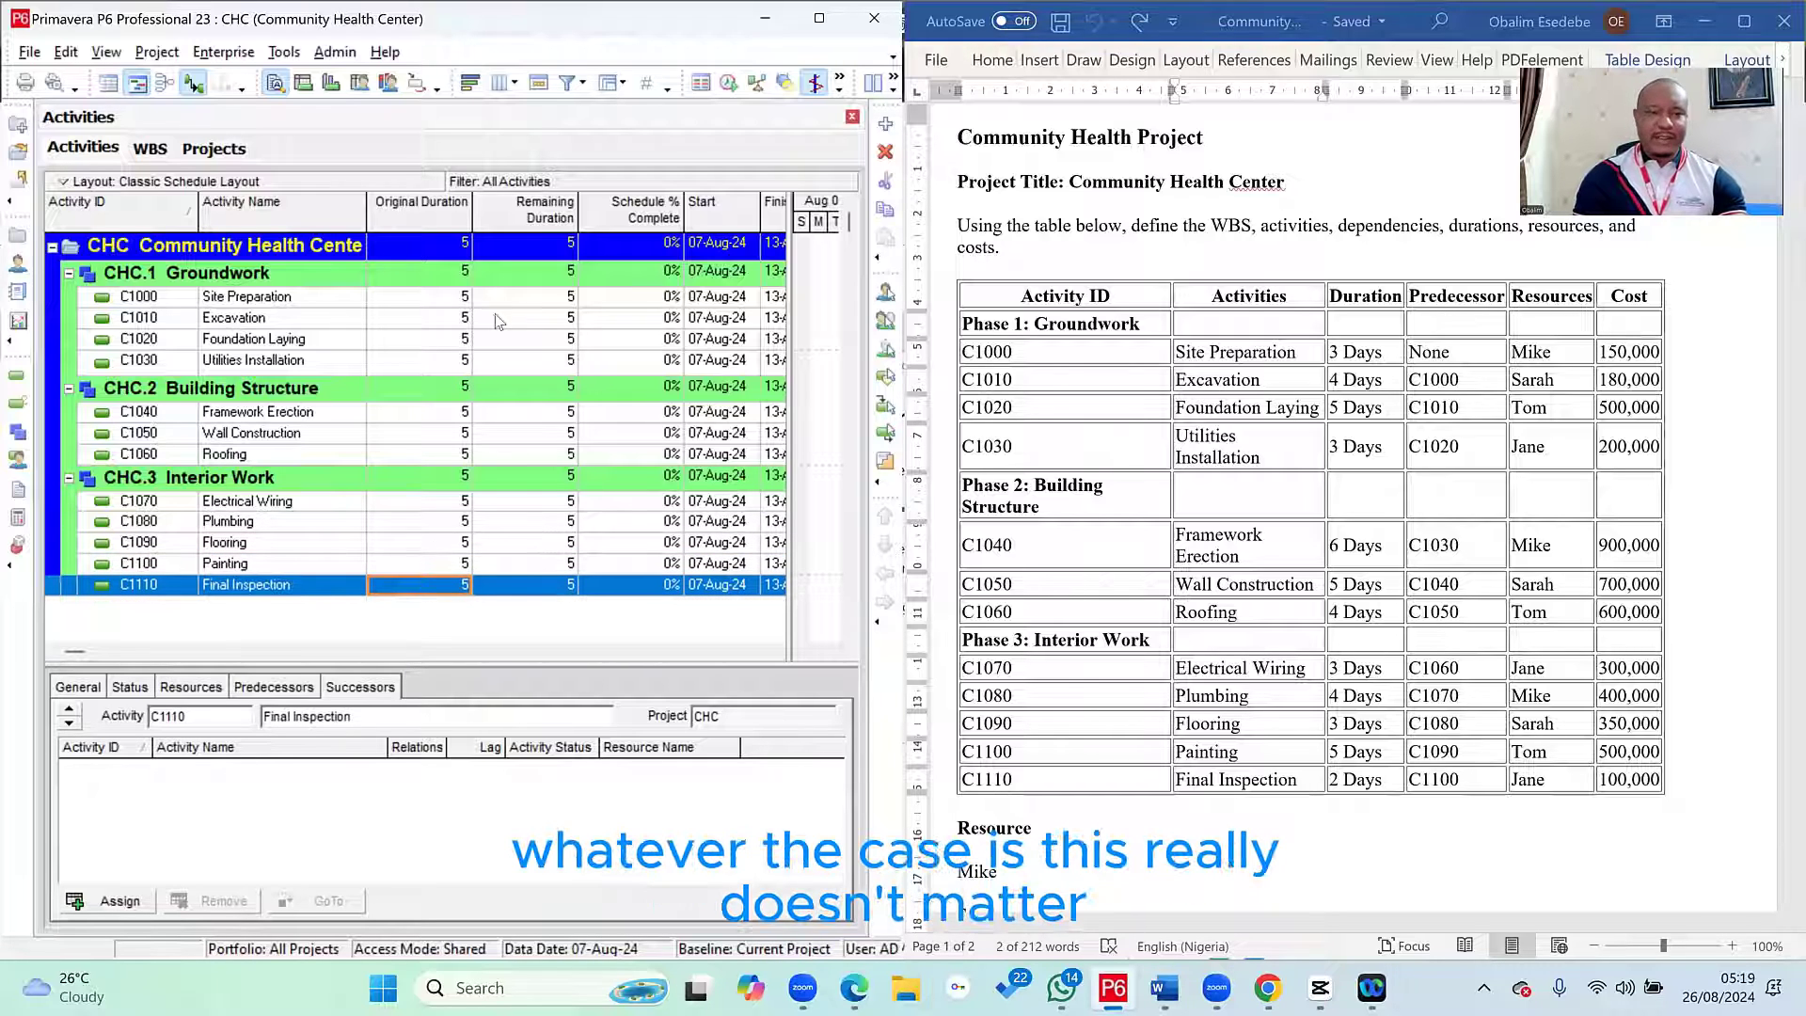
{"action": "left_click", "coordinate": [455, 299]}
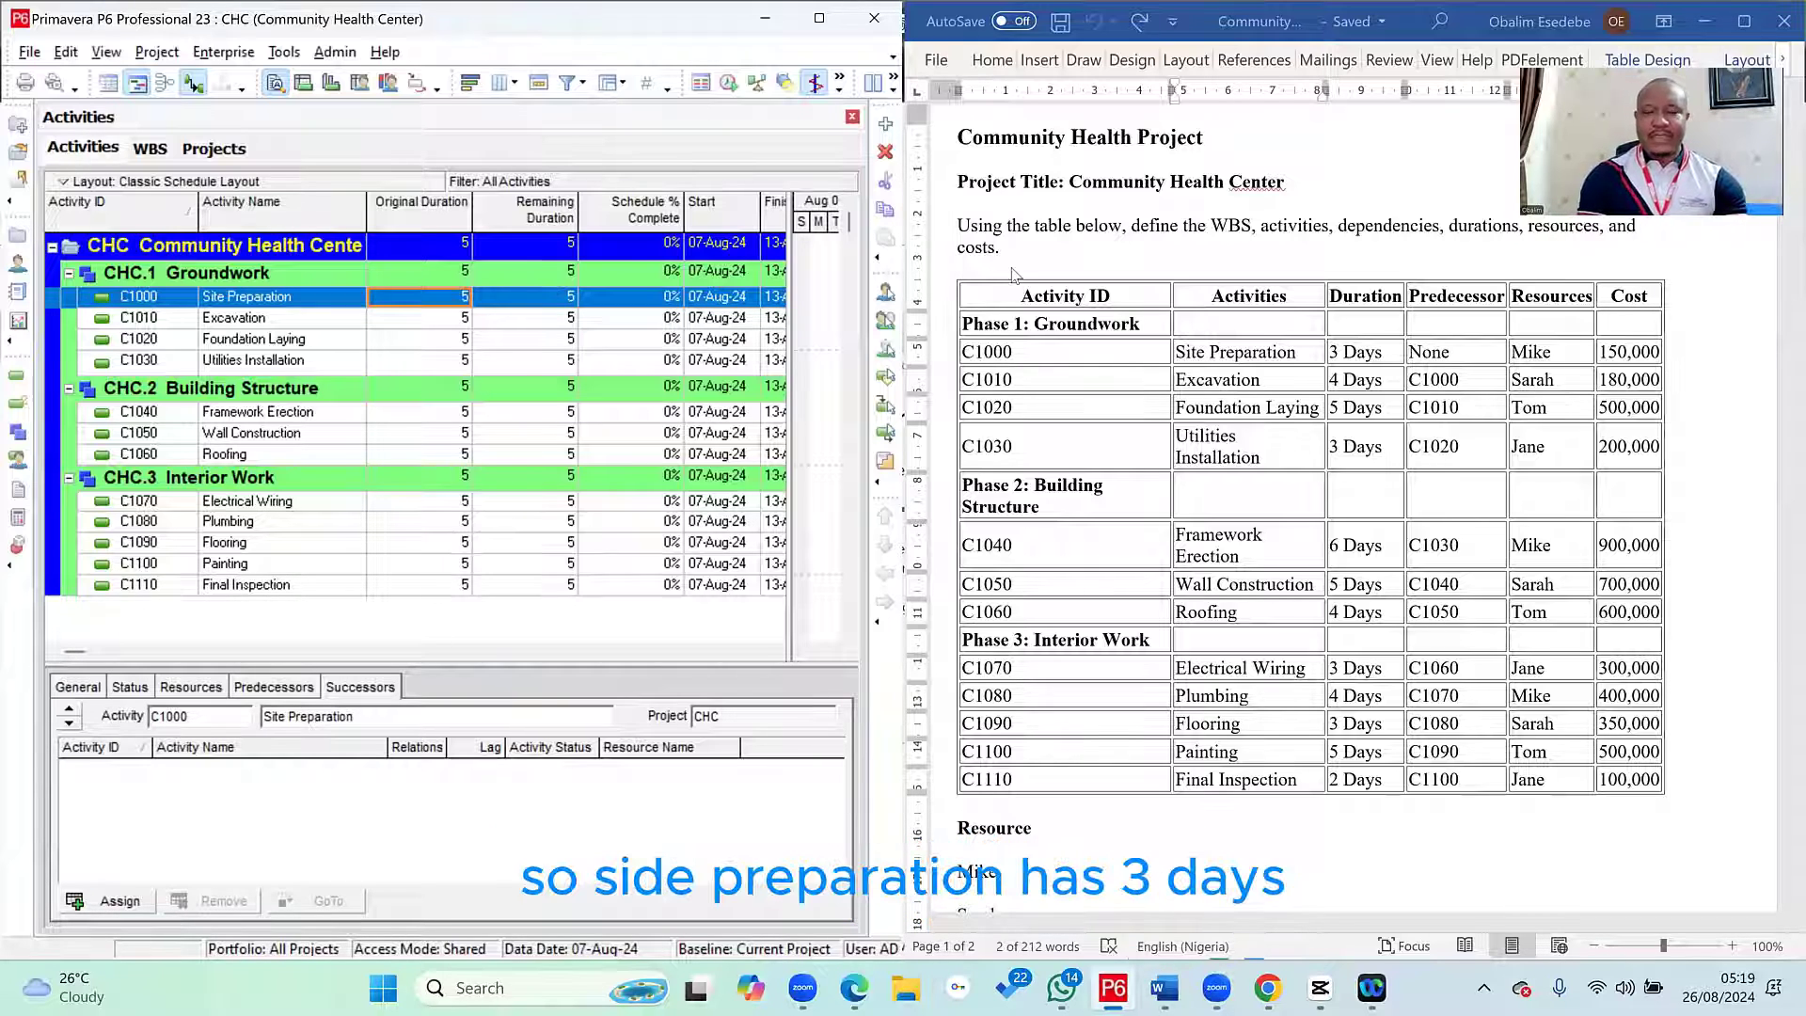
- Enter durations of 3, 4, 3 and 6 days for Site Preparation, Excavation, Utilities Installation and Framework Erection
{"action": "type", "text": "3"}
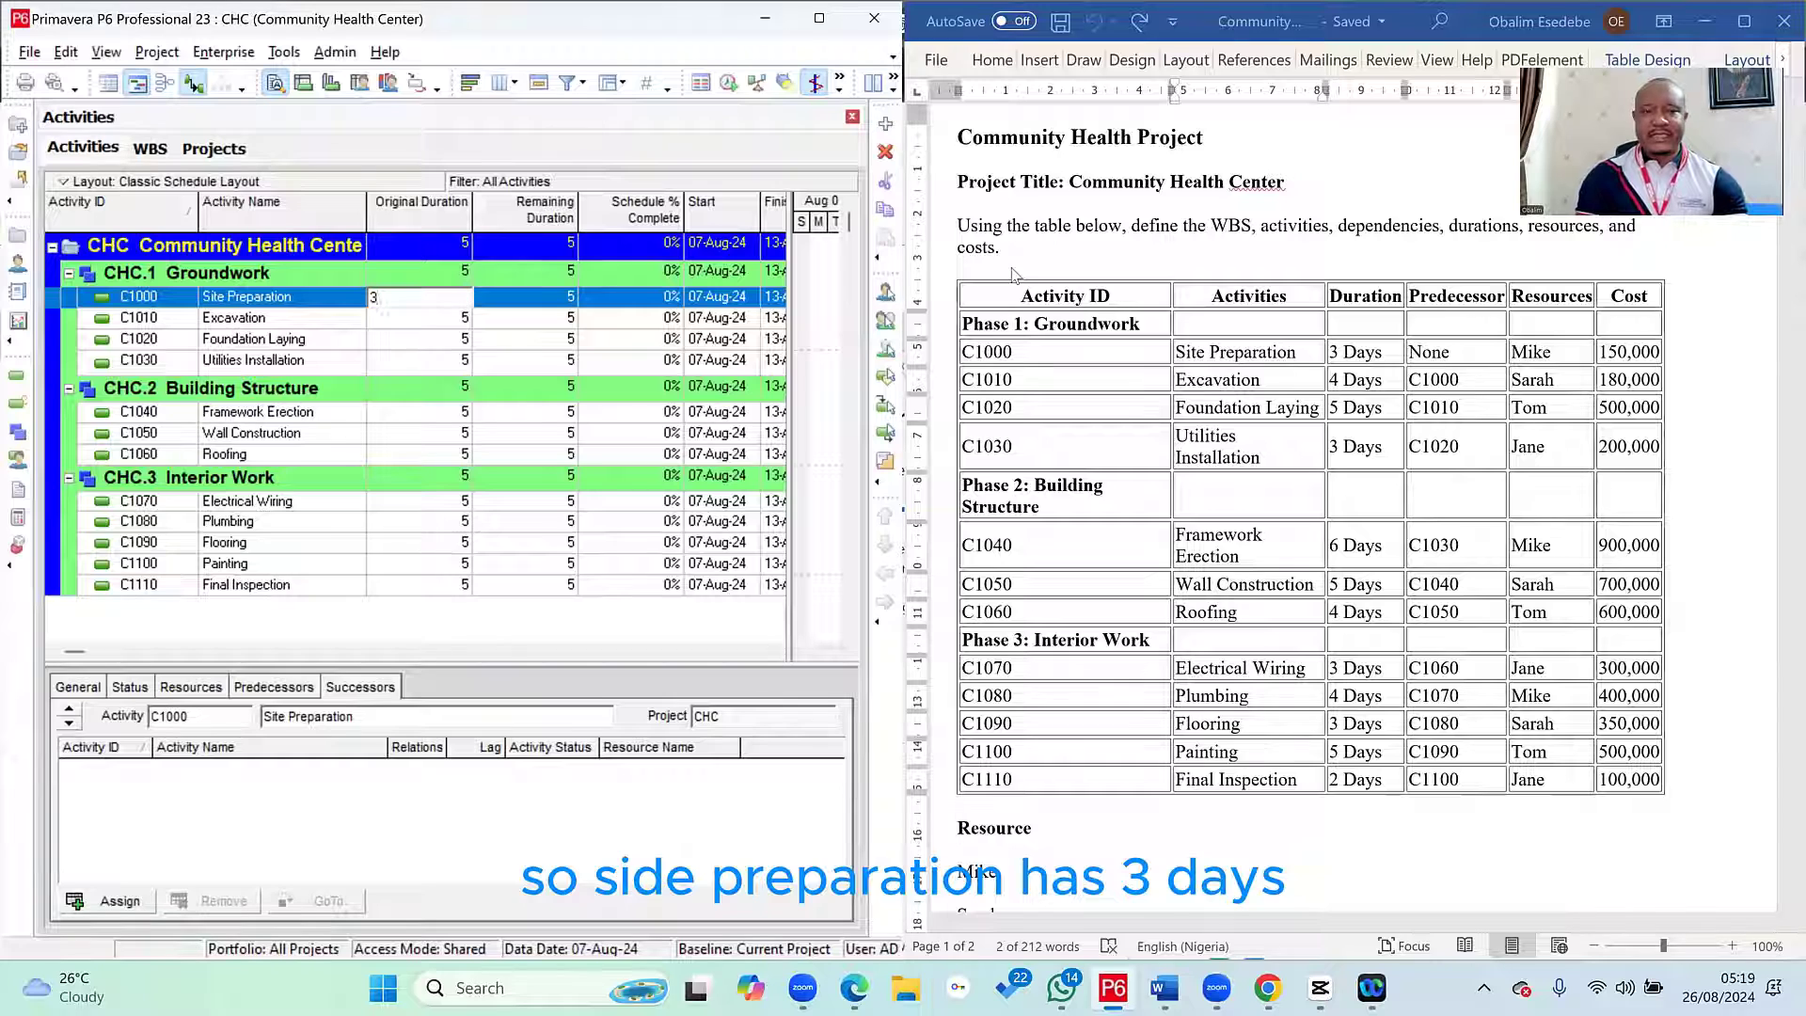
{"action": "left_click", "coordinate": [415, 321]}
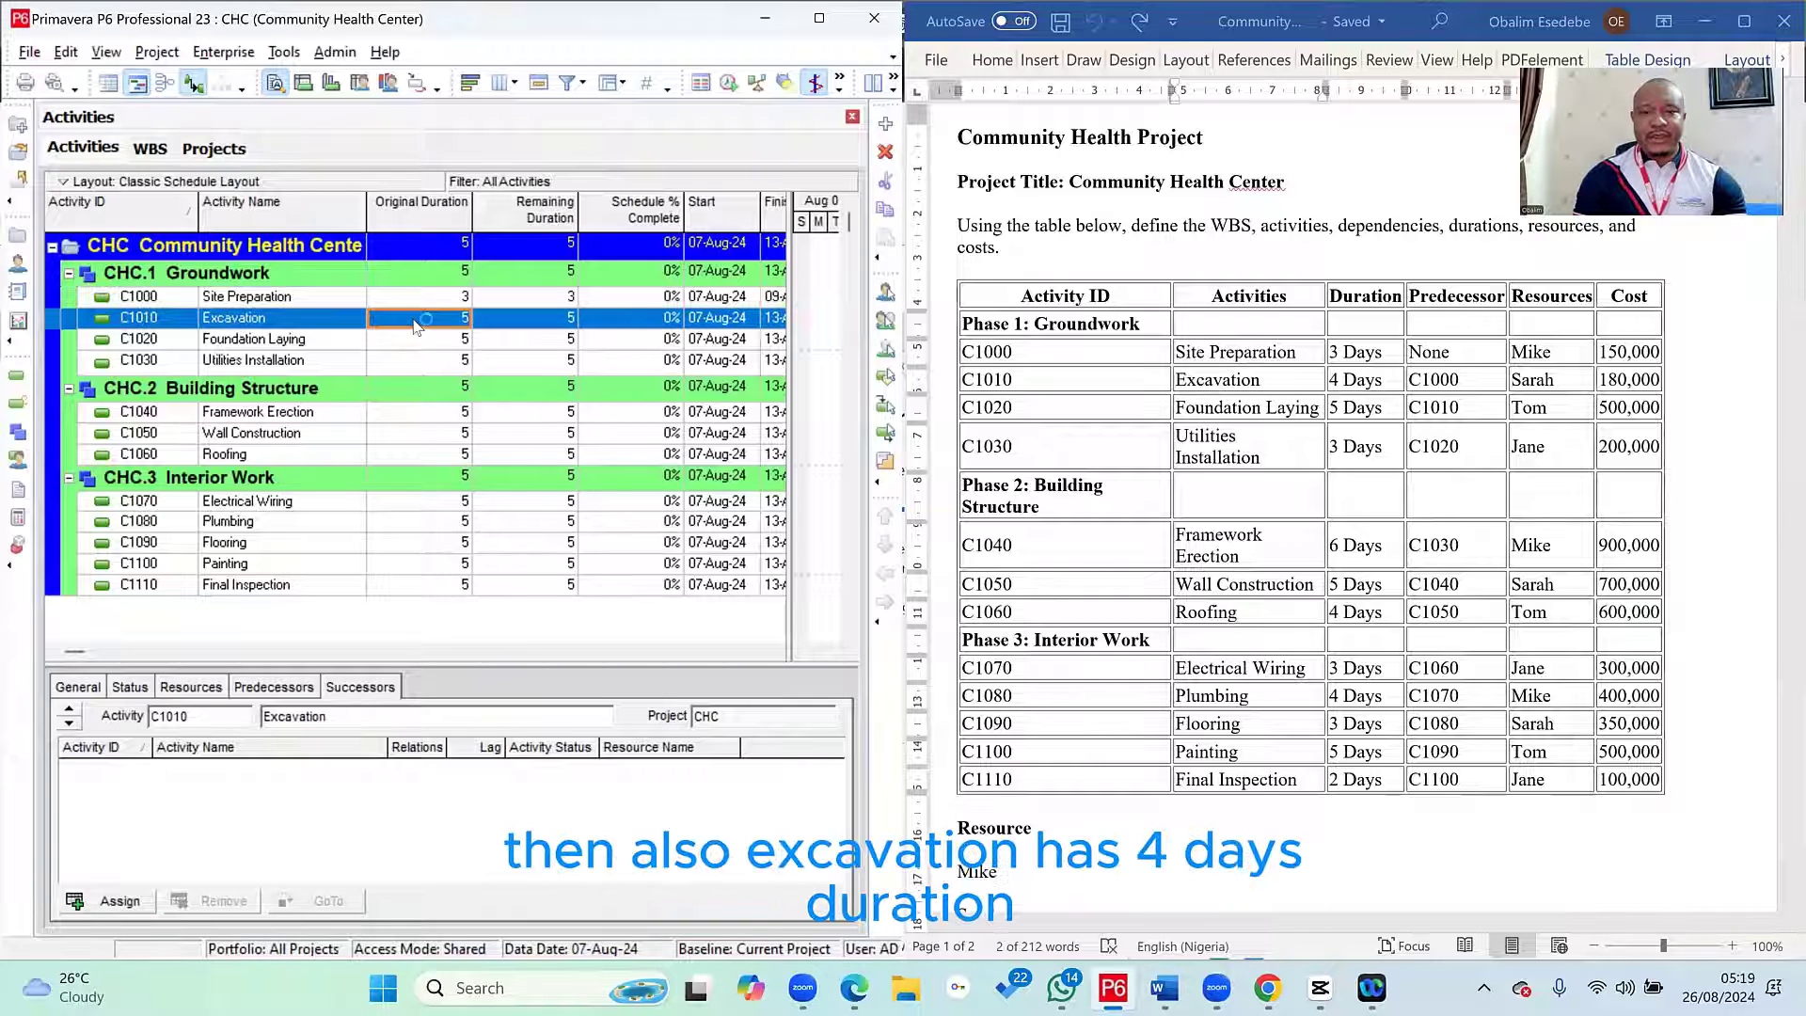
{"action": "type", "text": "4"}
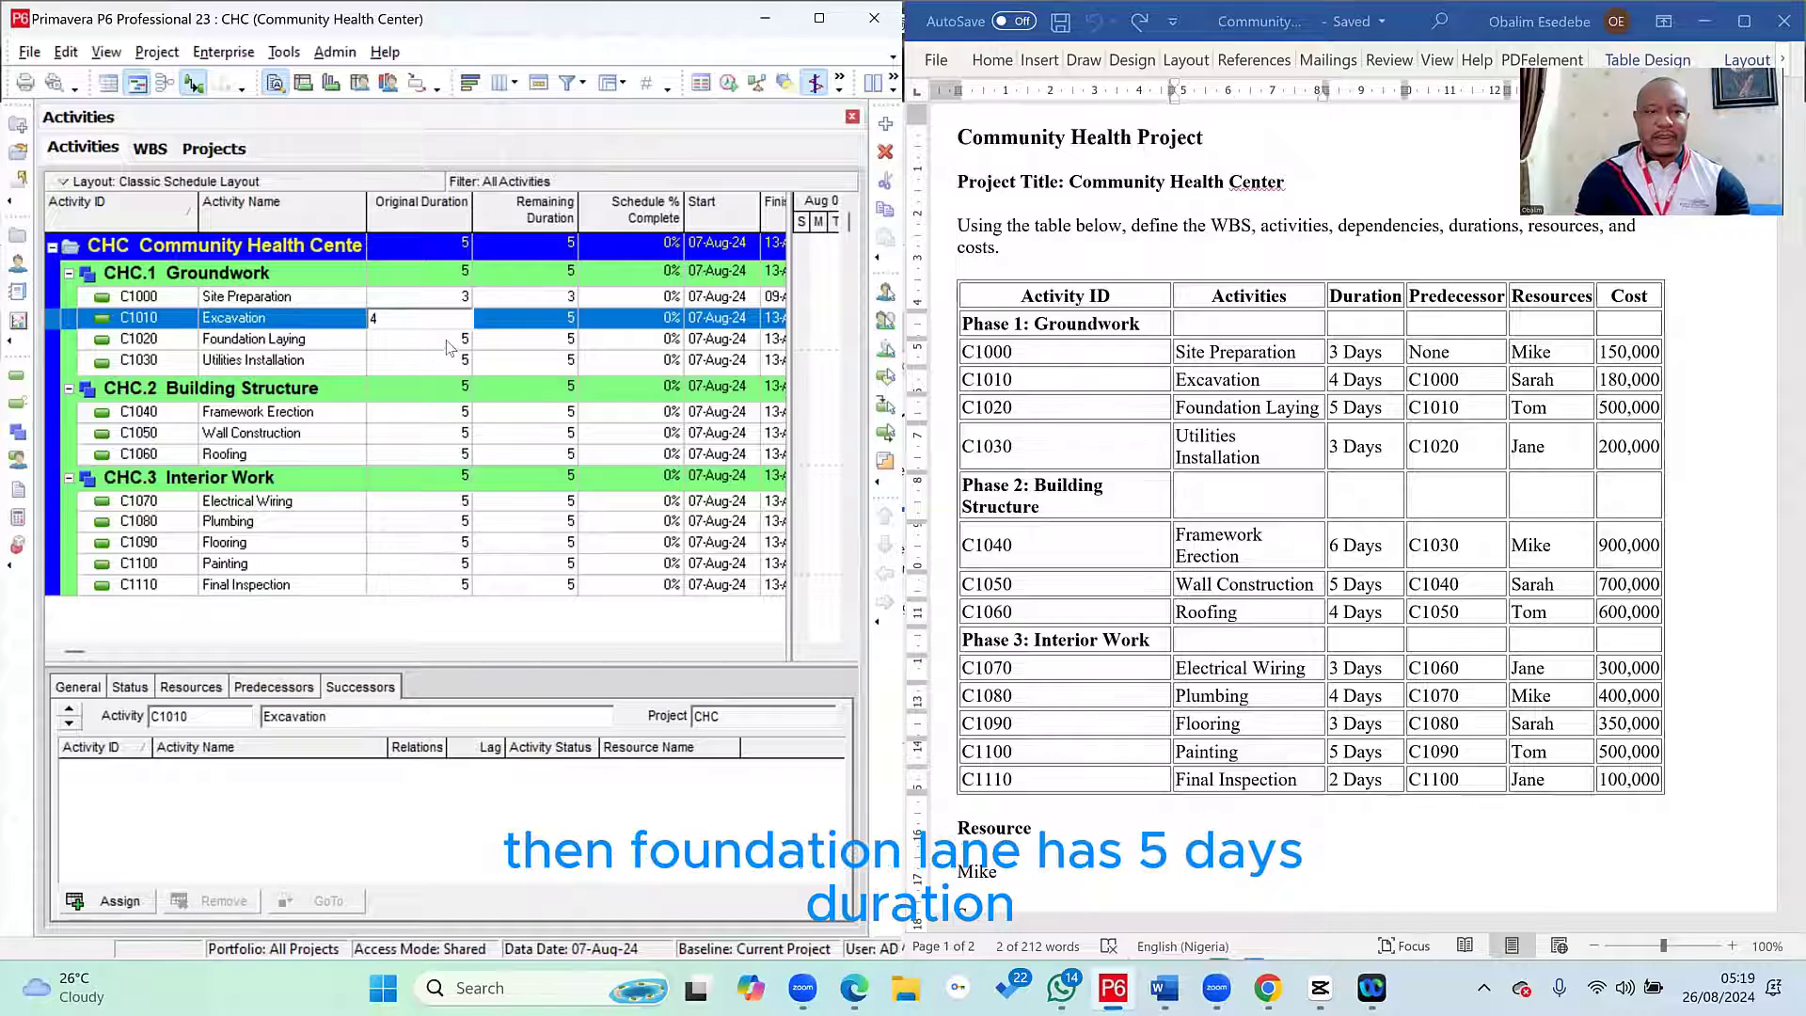
{"action": "left_click", "coordinate": [433, 340]}
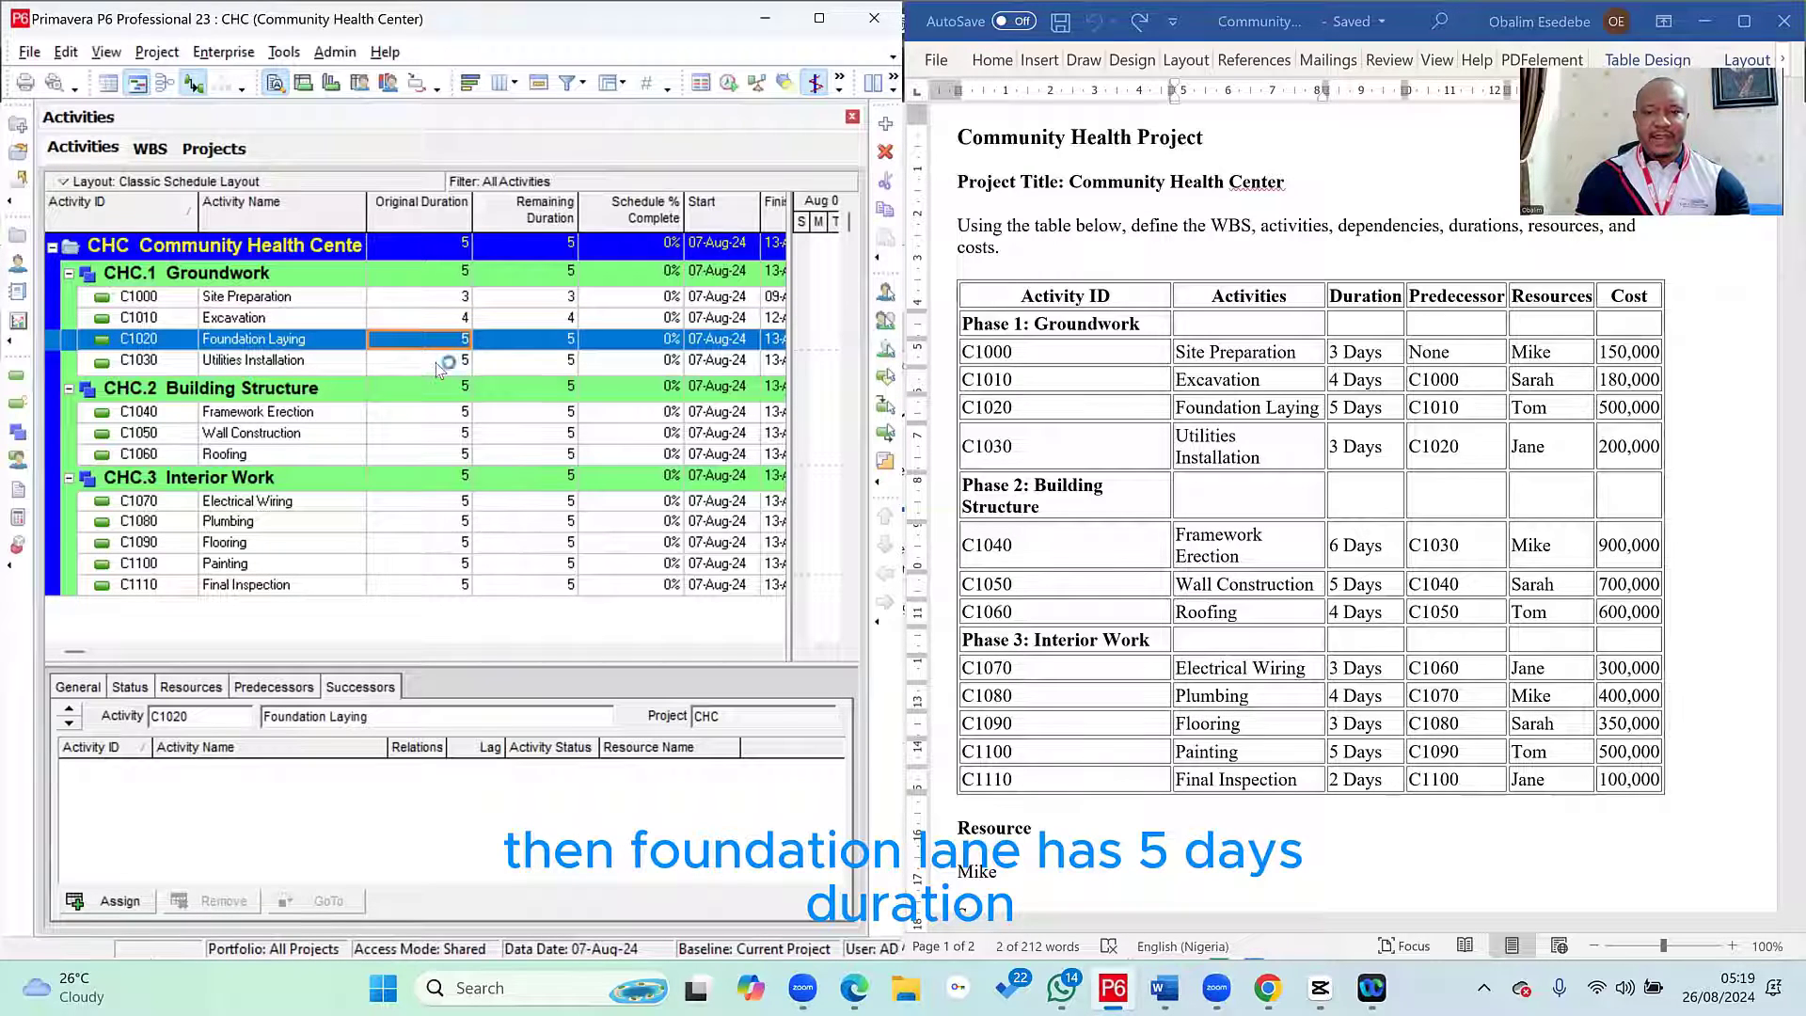
{"action": "left_click", "coordinate": [436, 363]}
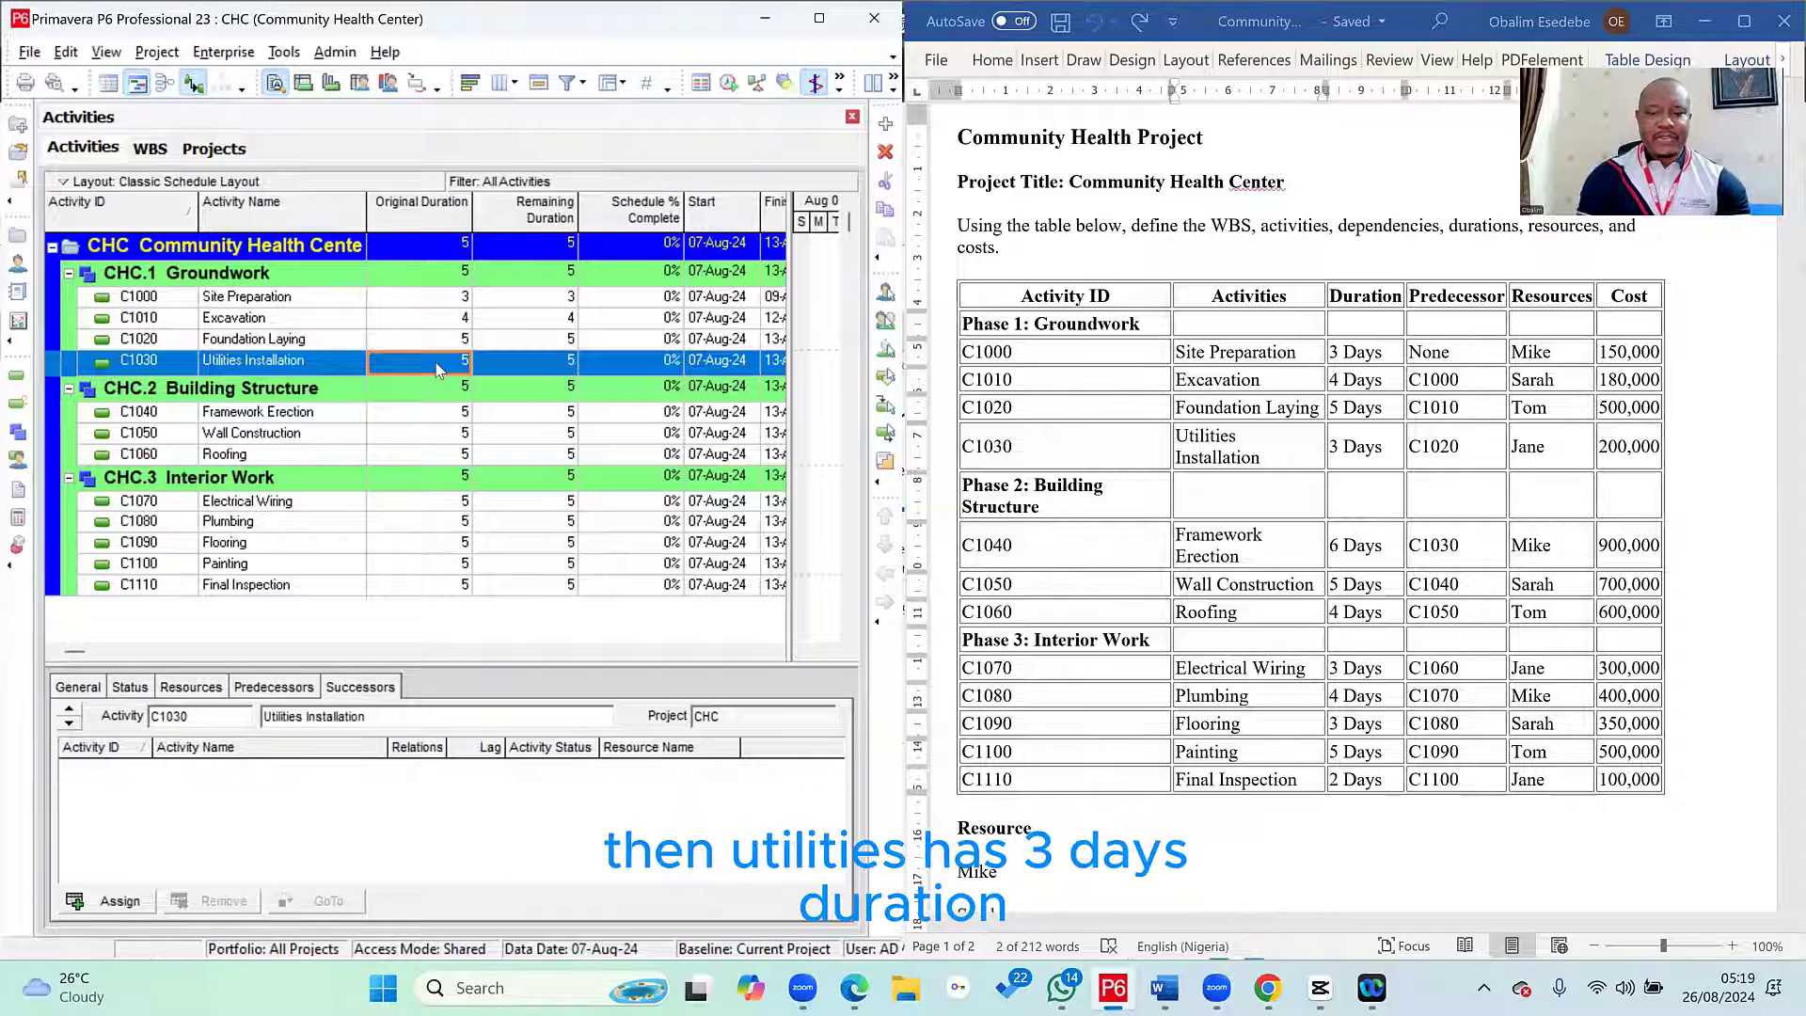
{"action": "type", "text": "3"}
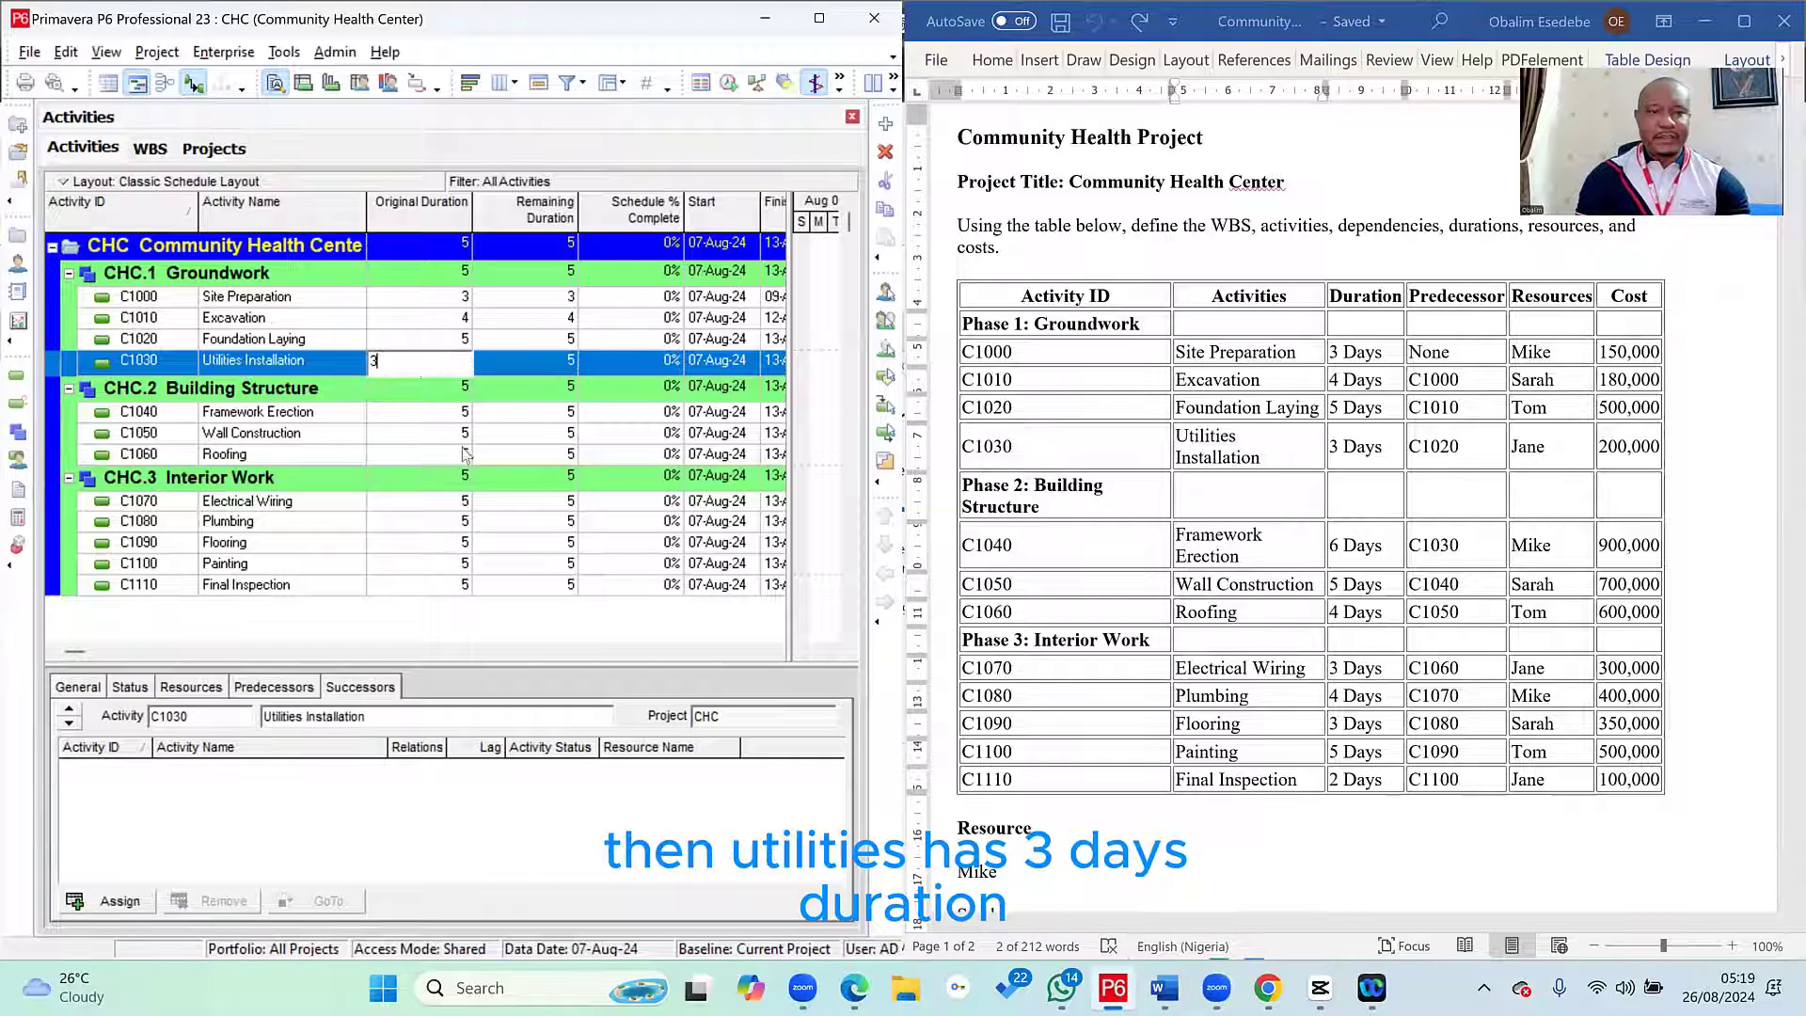
{"action": "left_click", "coordinate": [432, 414]}
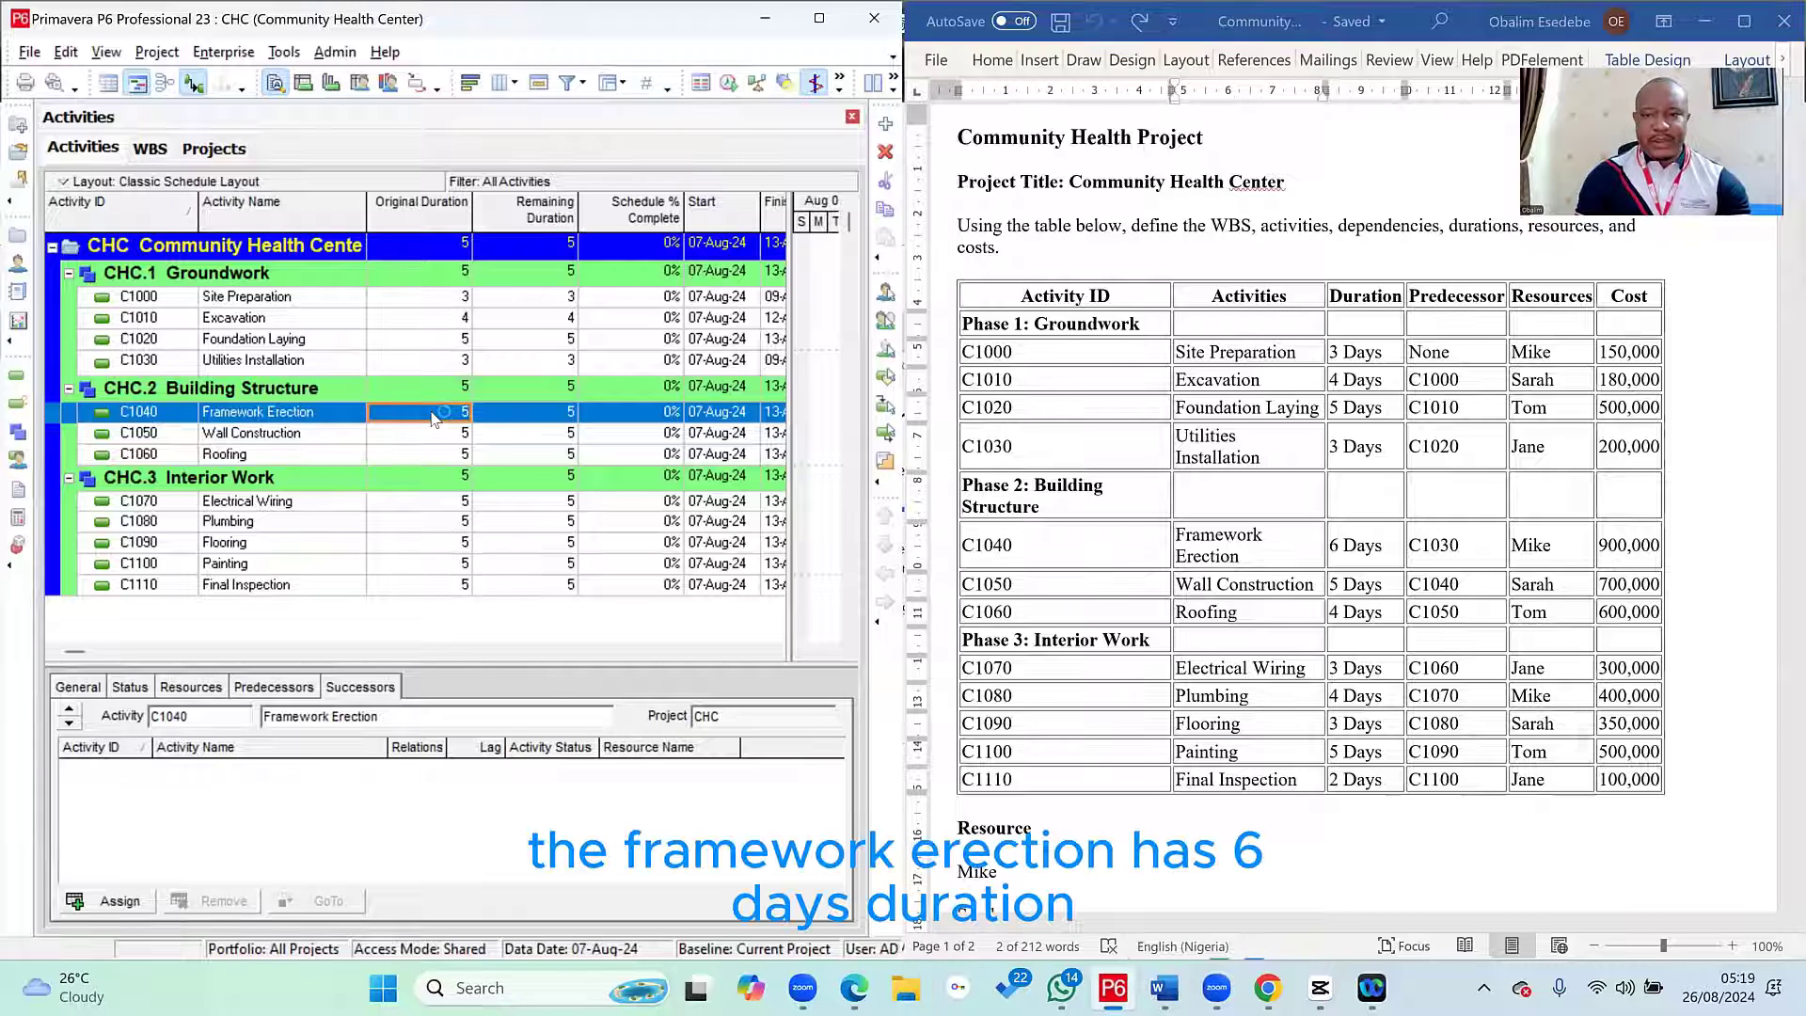
{"action": "type", "text": "6"}
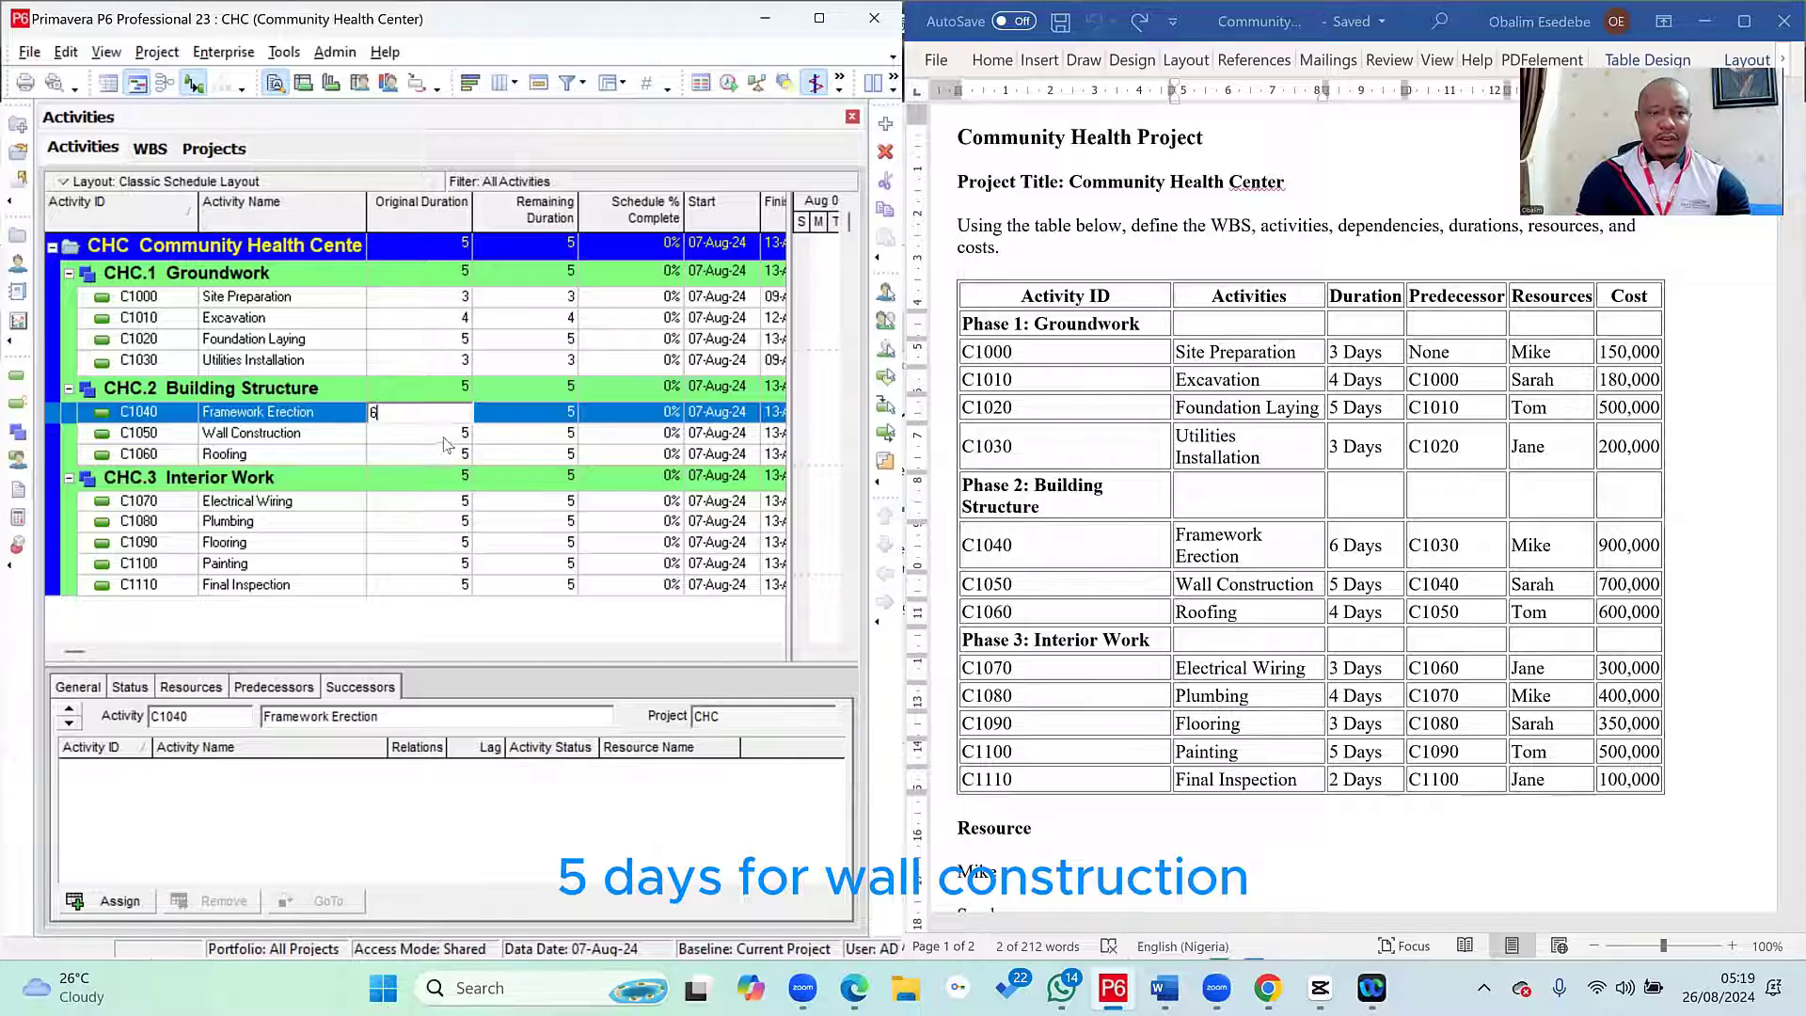
{"action": "left_click", "coordinate": [442, 440]}
- Enter durations of 4, 3, 4 and 3 days for Roofing, Electrical Wiring, Plumbing and Flooring
{"action": "left_click", "coordinate": [440, 459]}
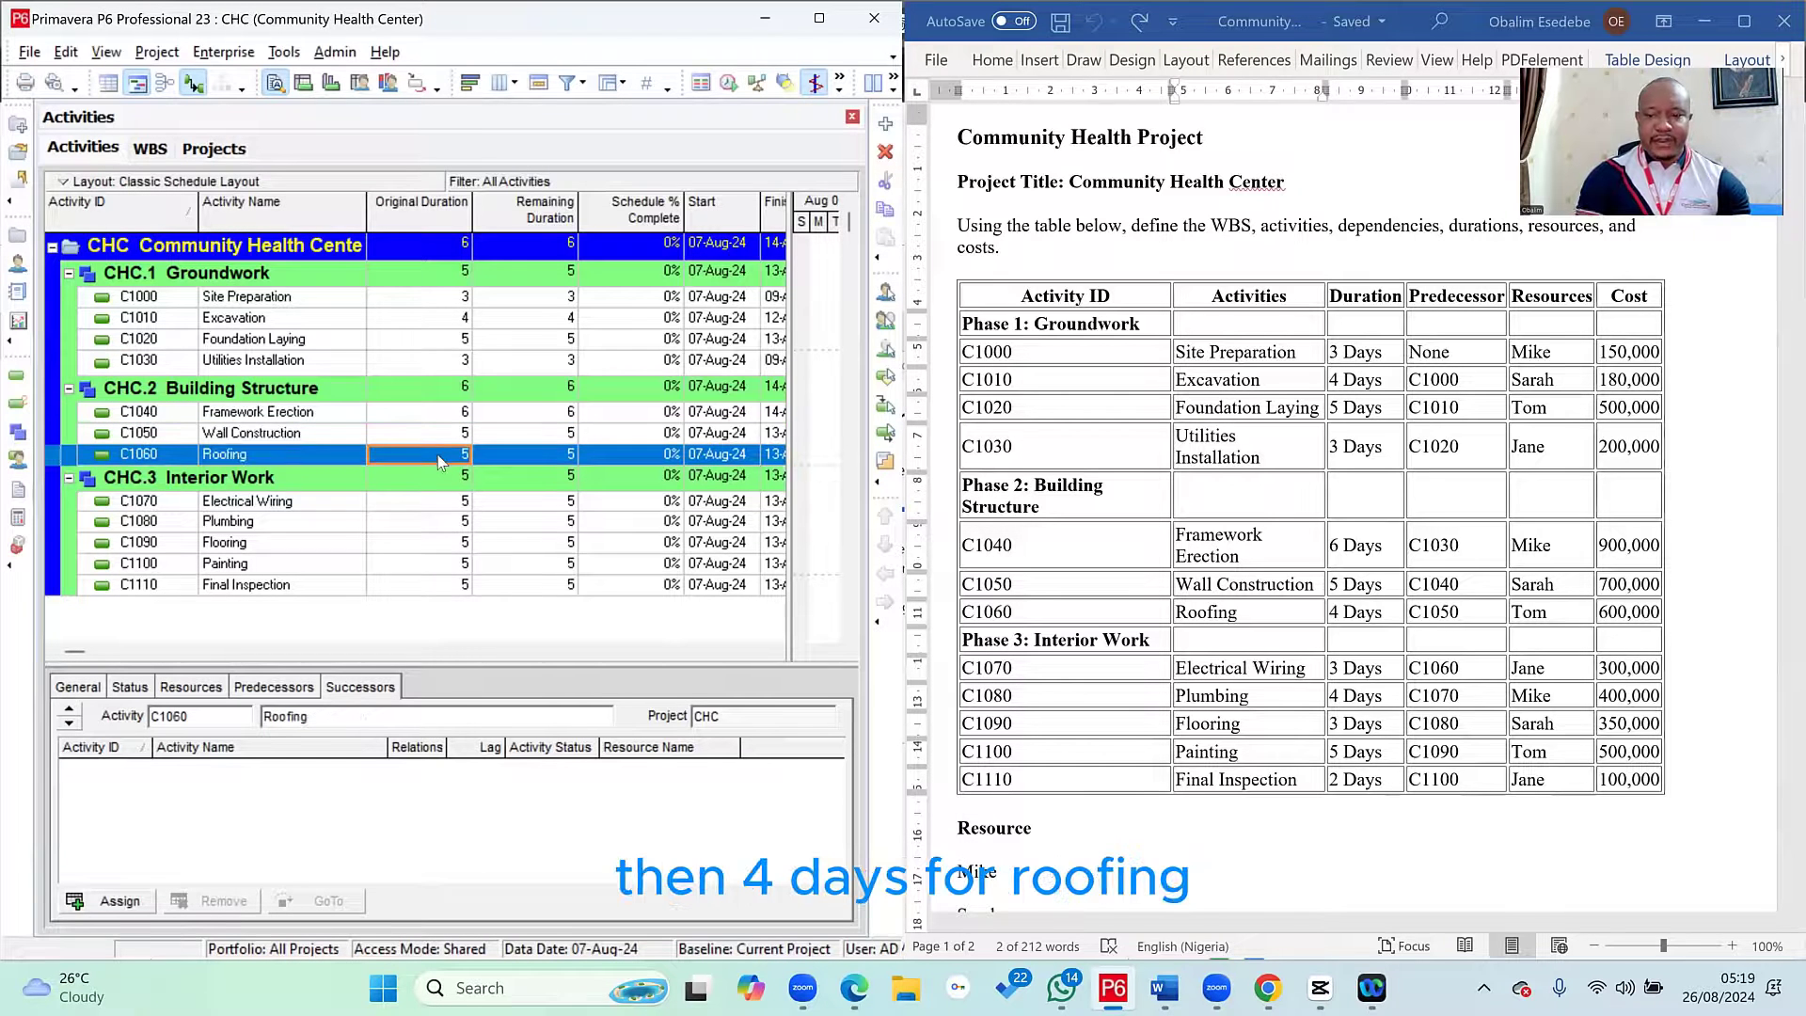
{"action": "type", "text": "4"}
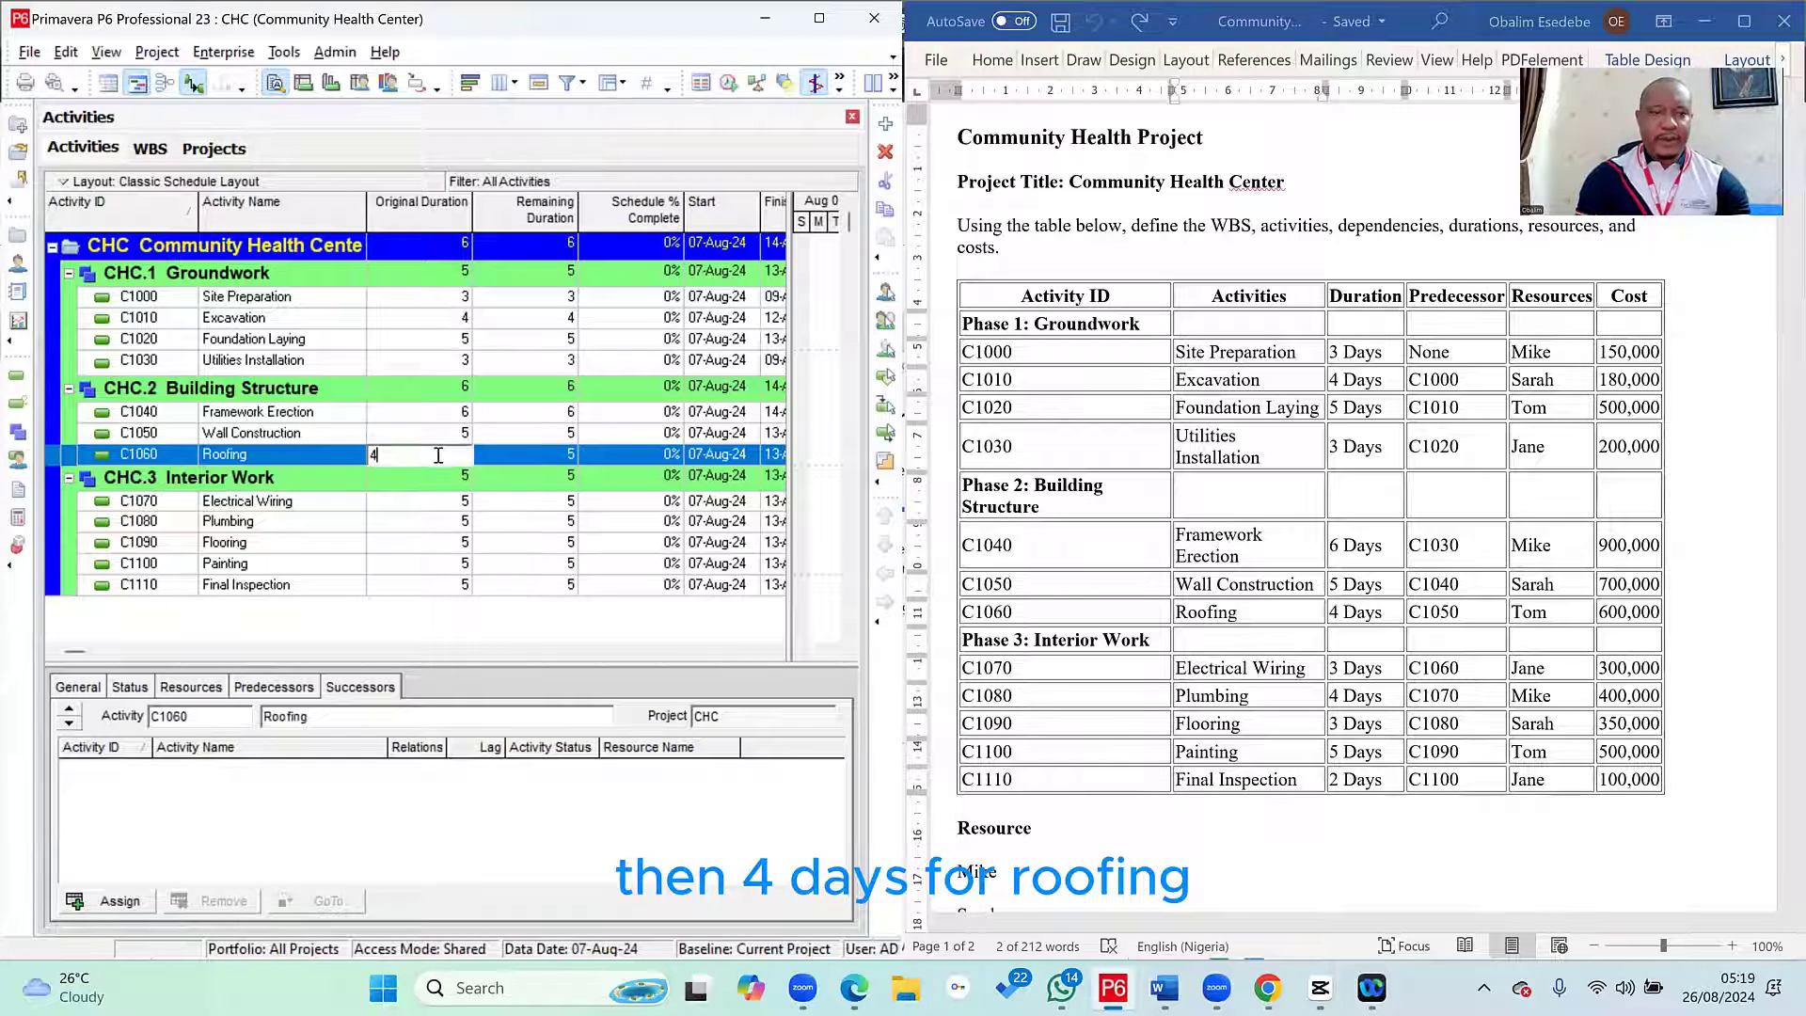
{"action": "left_click", "coordinate": [442, 504]}
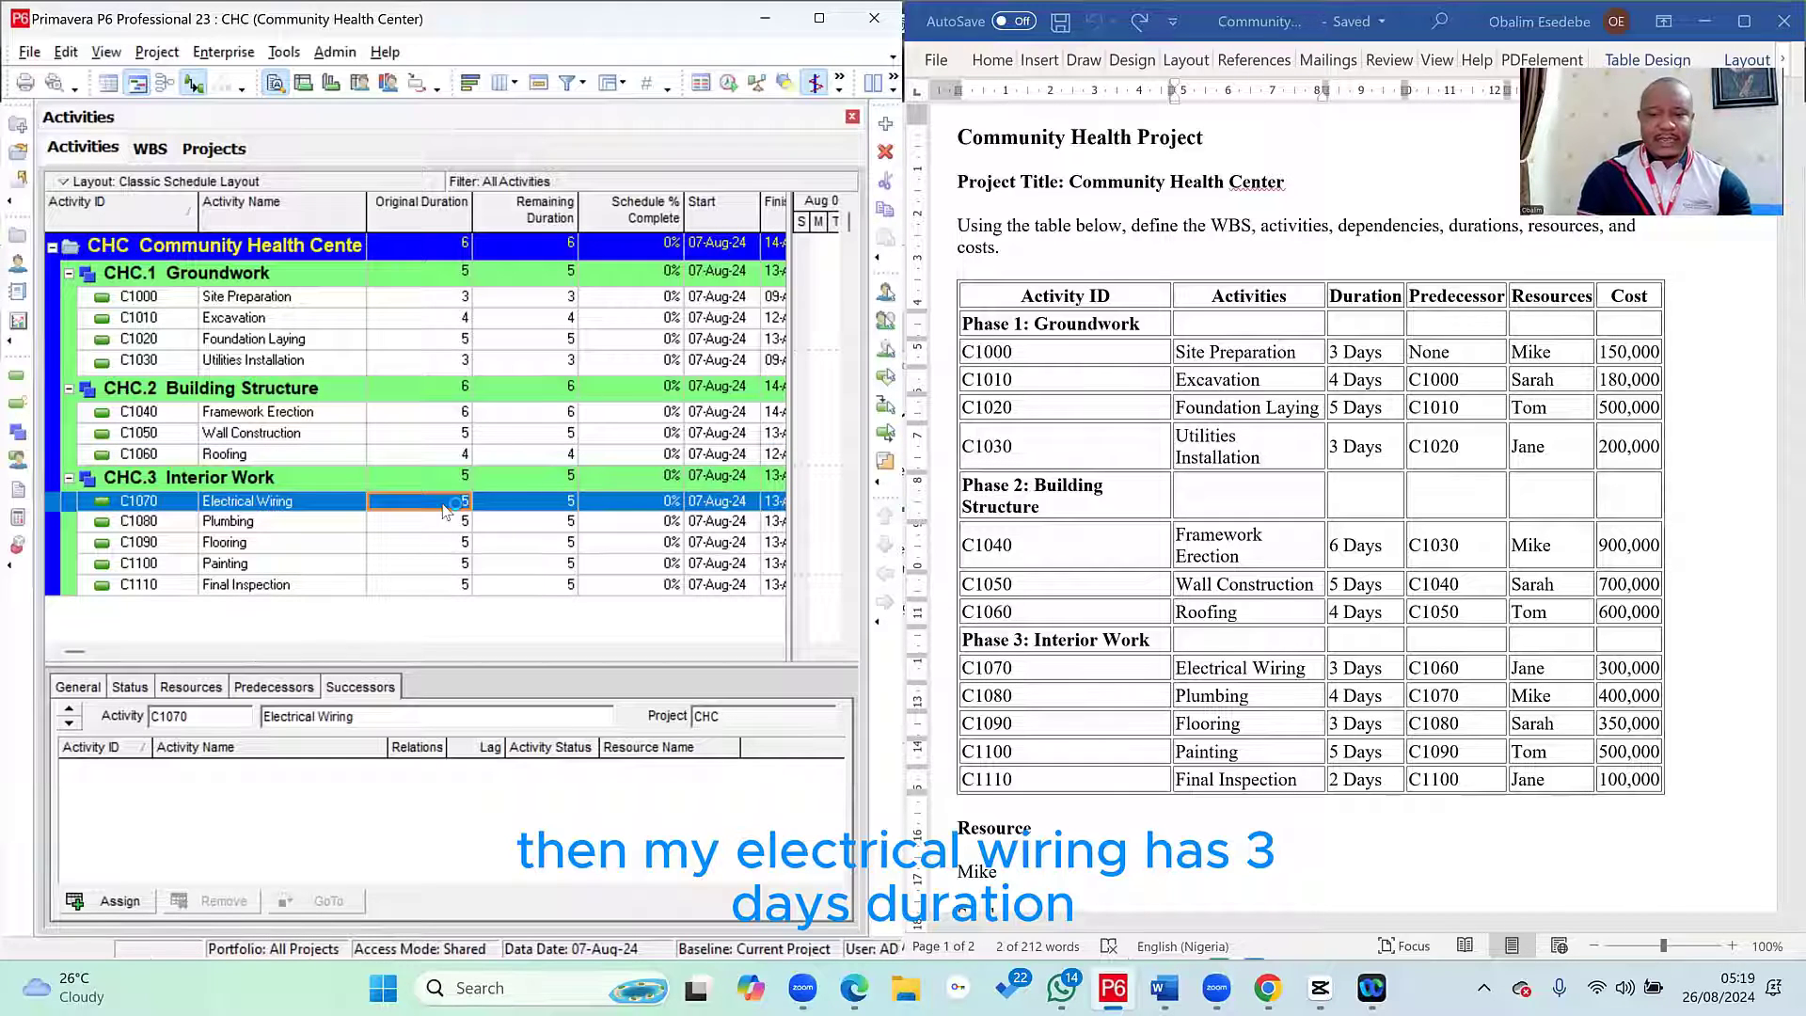
{"action": "type", "text": "3"}
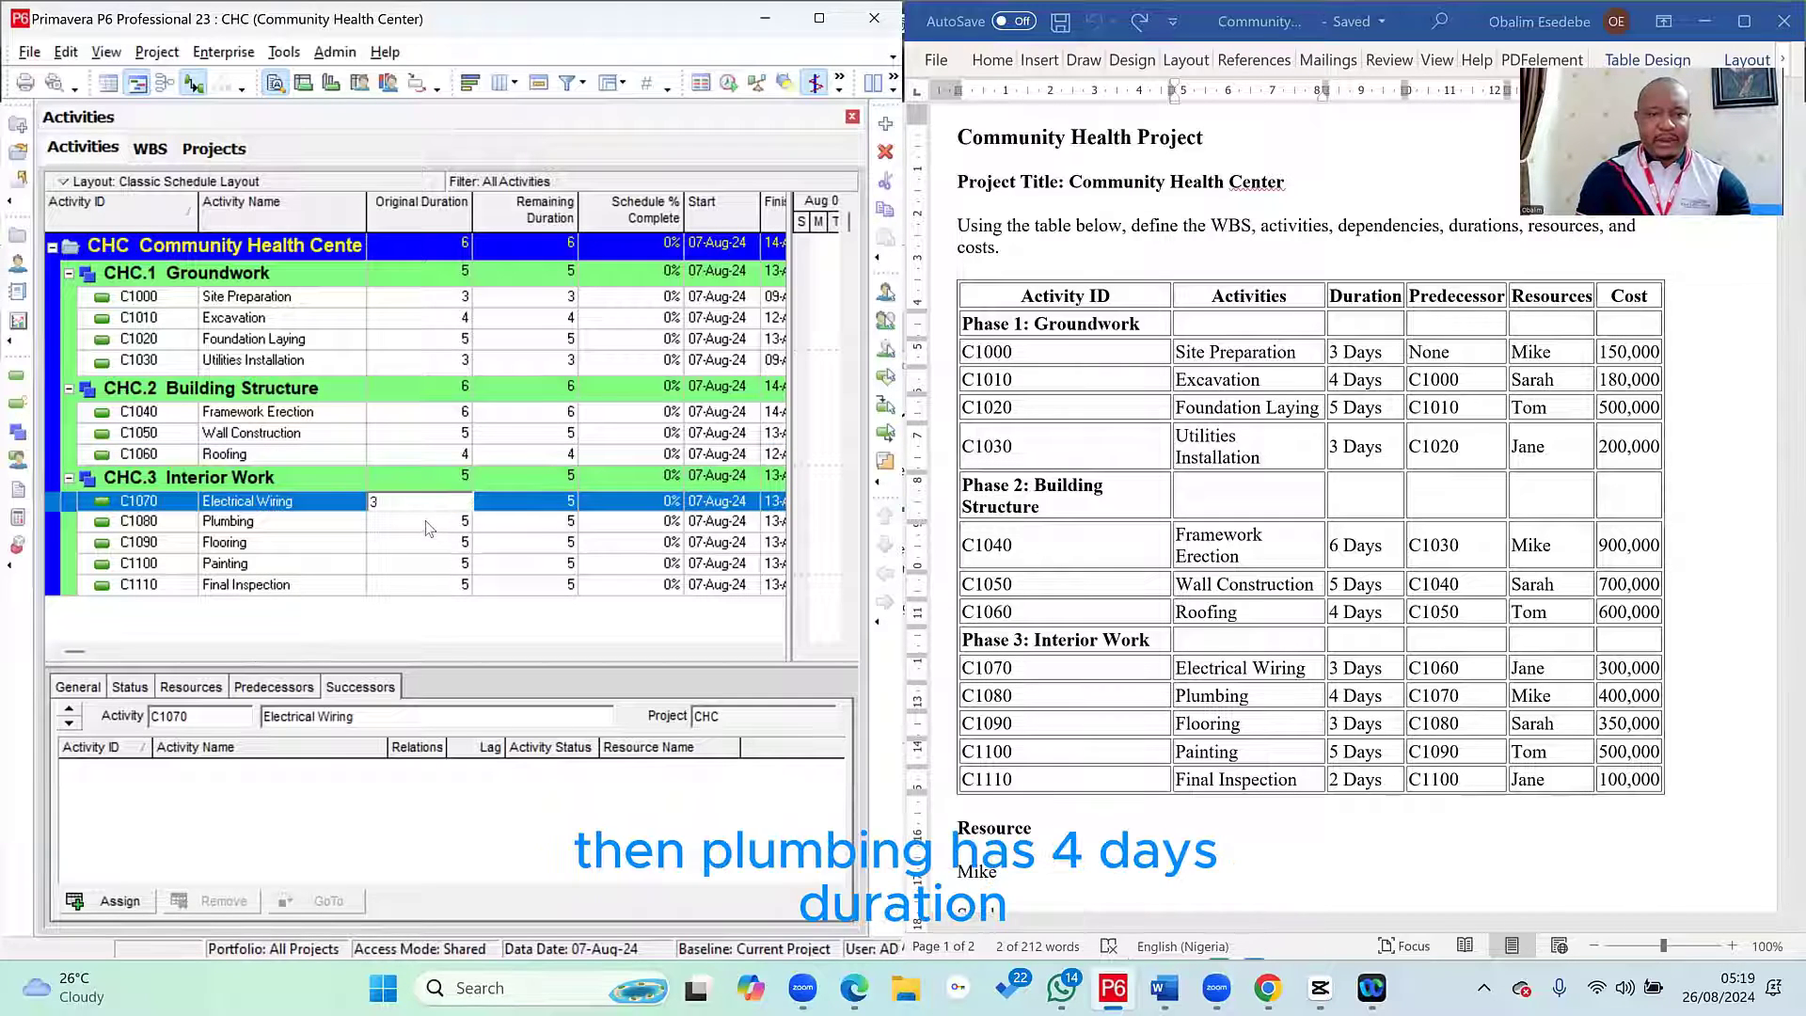
{"action": "left_click", "coordinate": [428, 523]}
{"action": "type", "text": "4"}
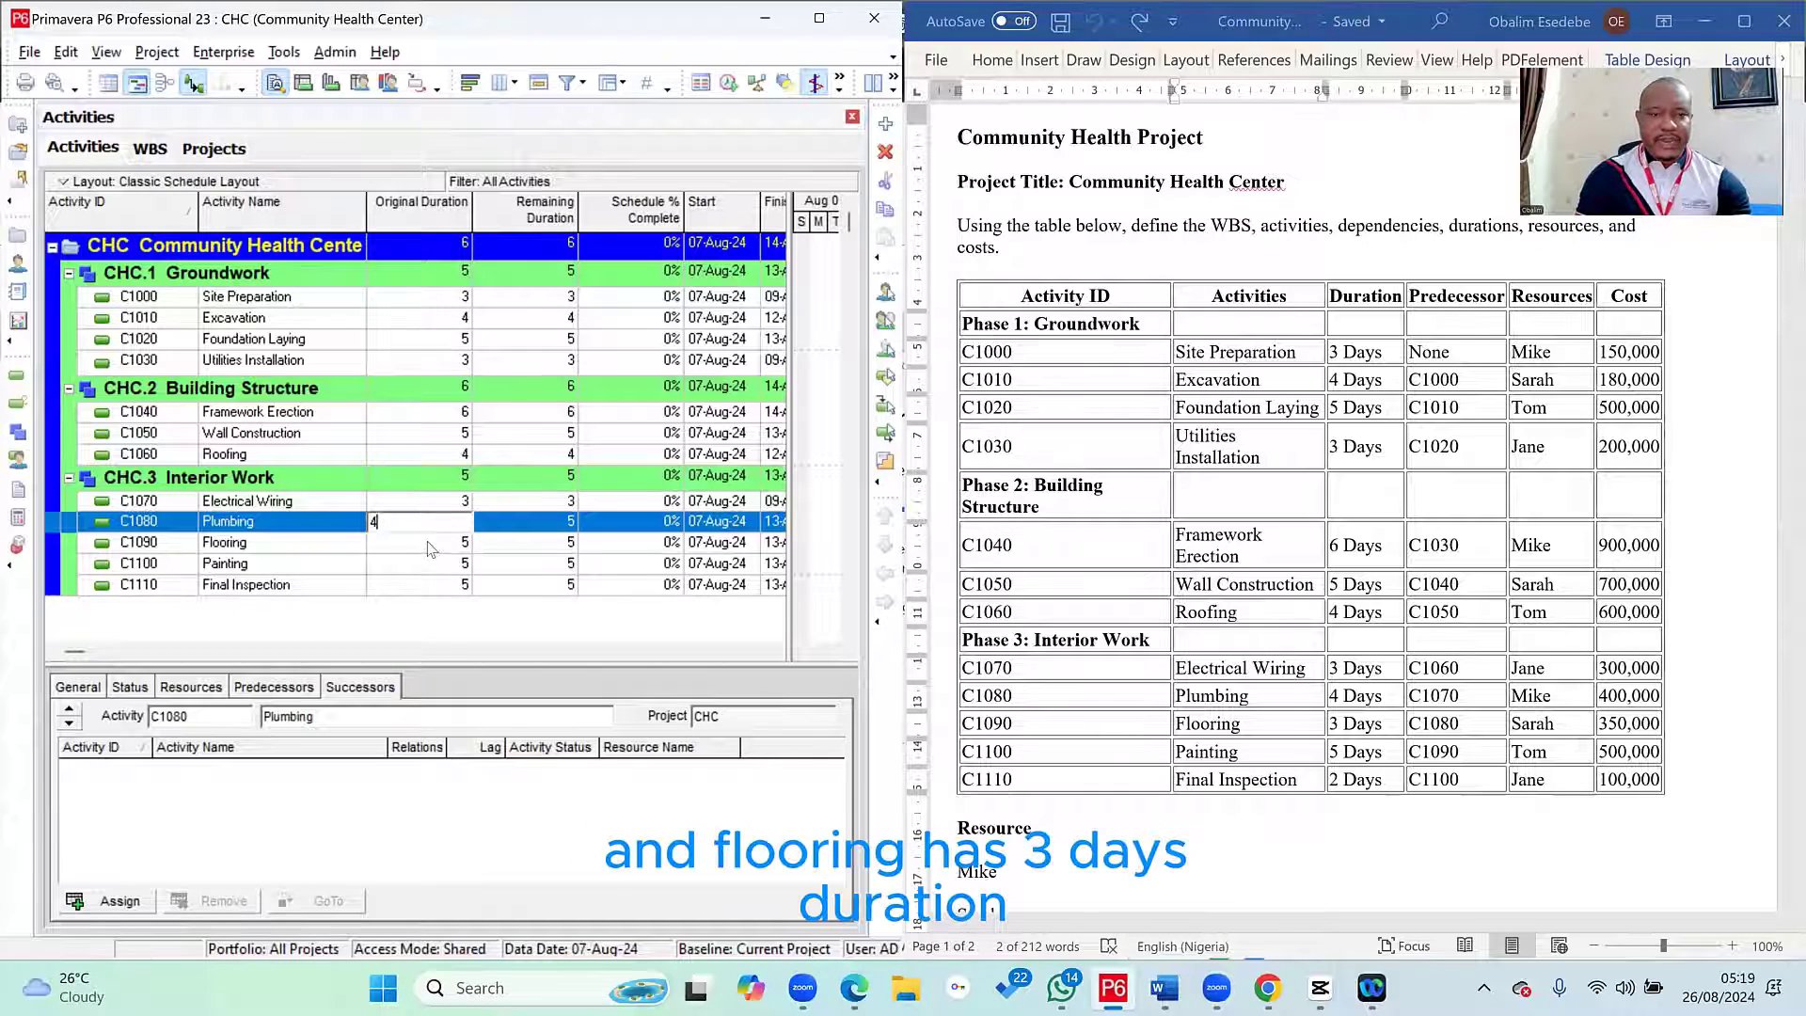
{"action": "left_click", "coordinate": [430, 544]}
{"action": "type", "text": "3"}
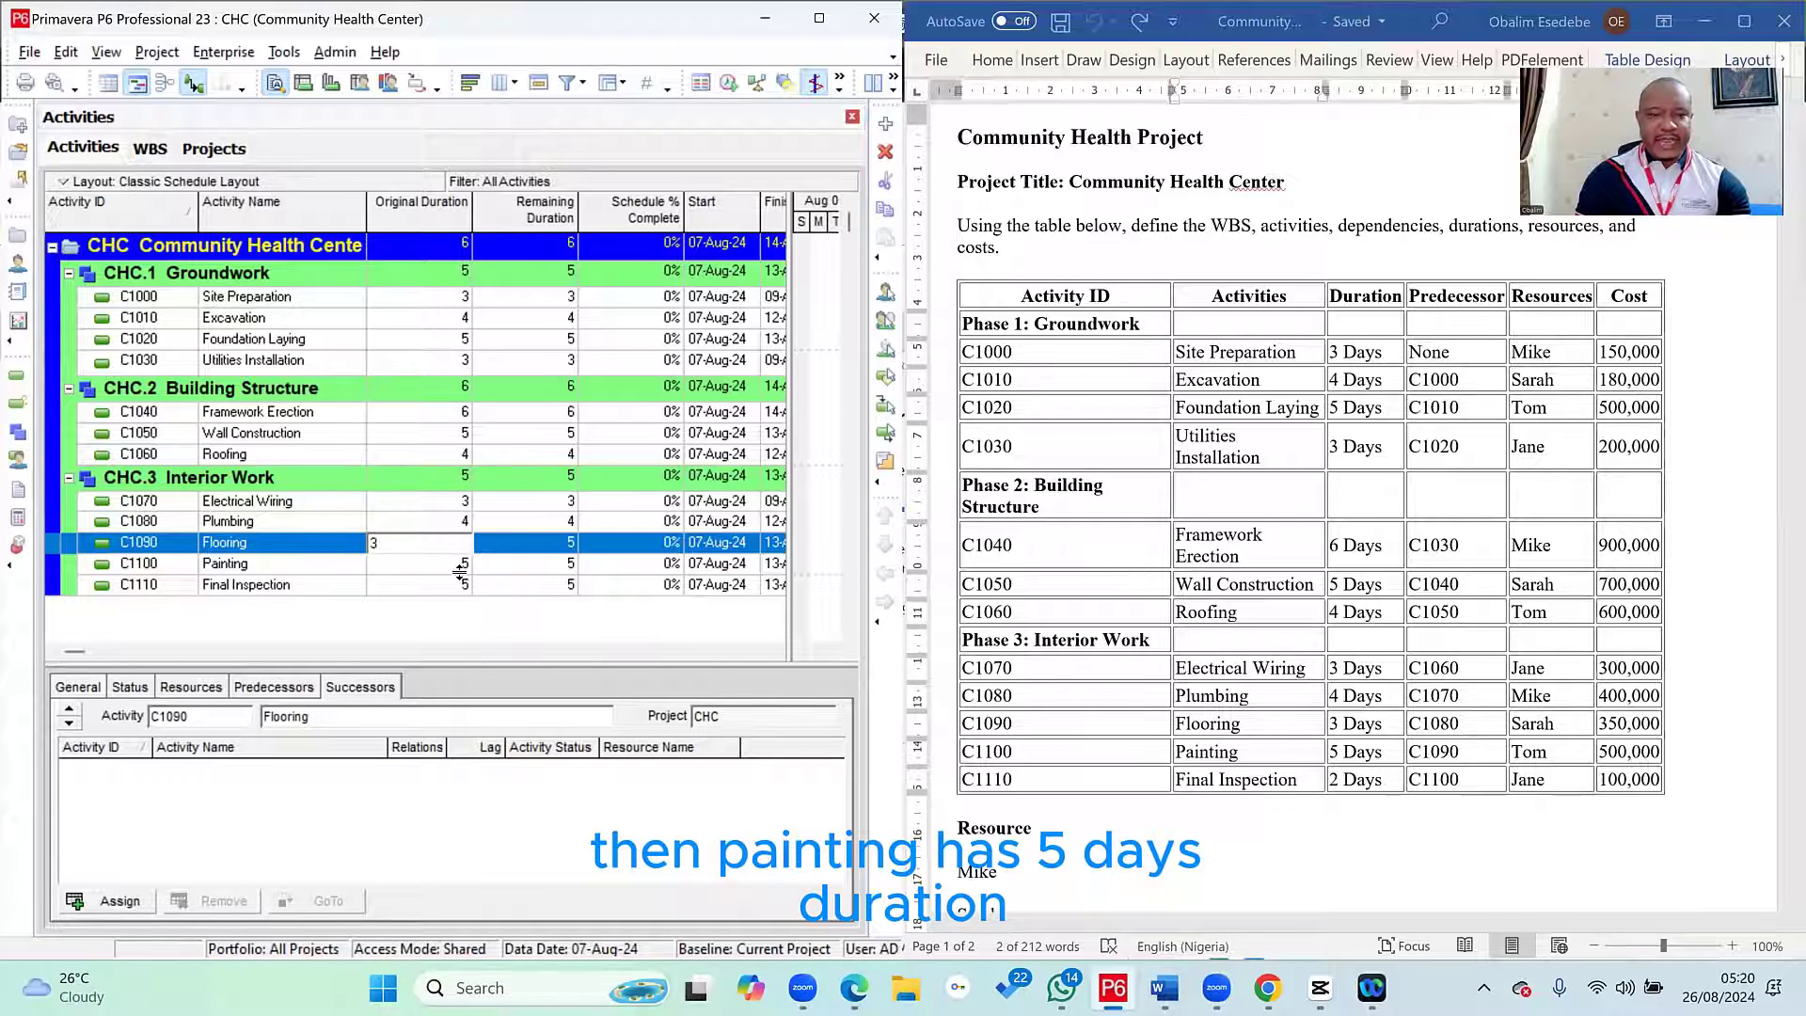
{"action": "left_click", "coordinate": [444, 565]}
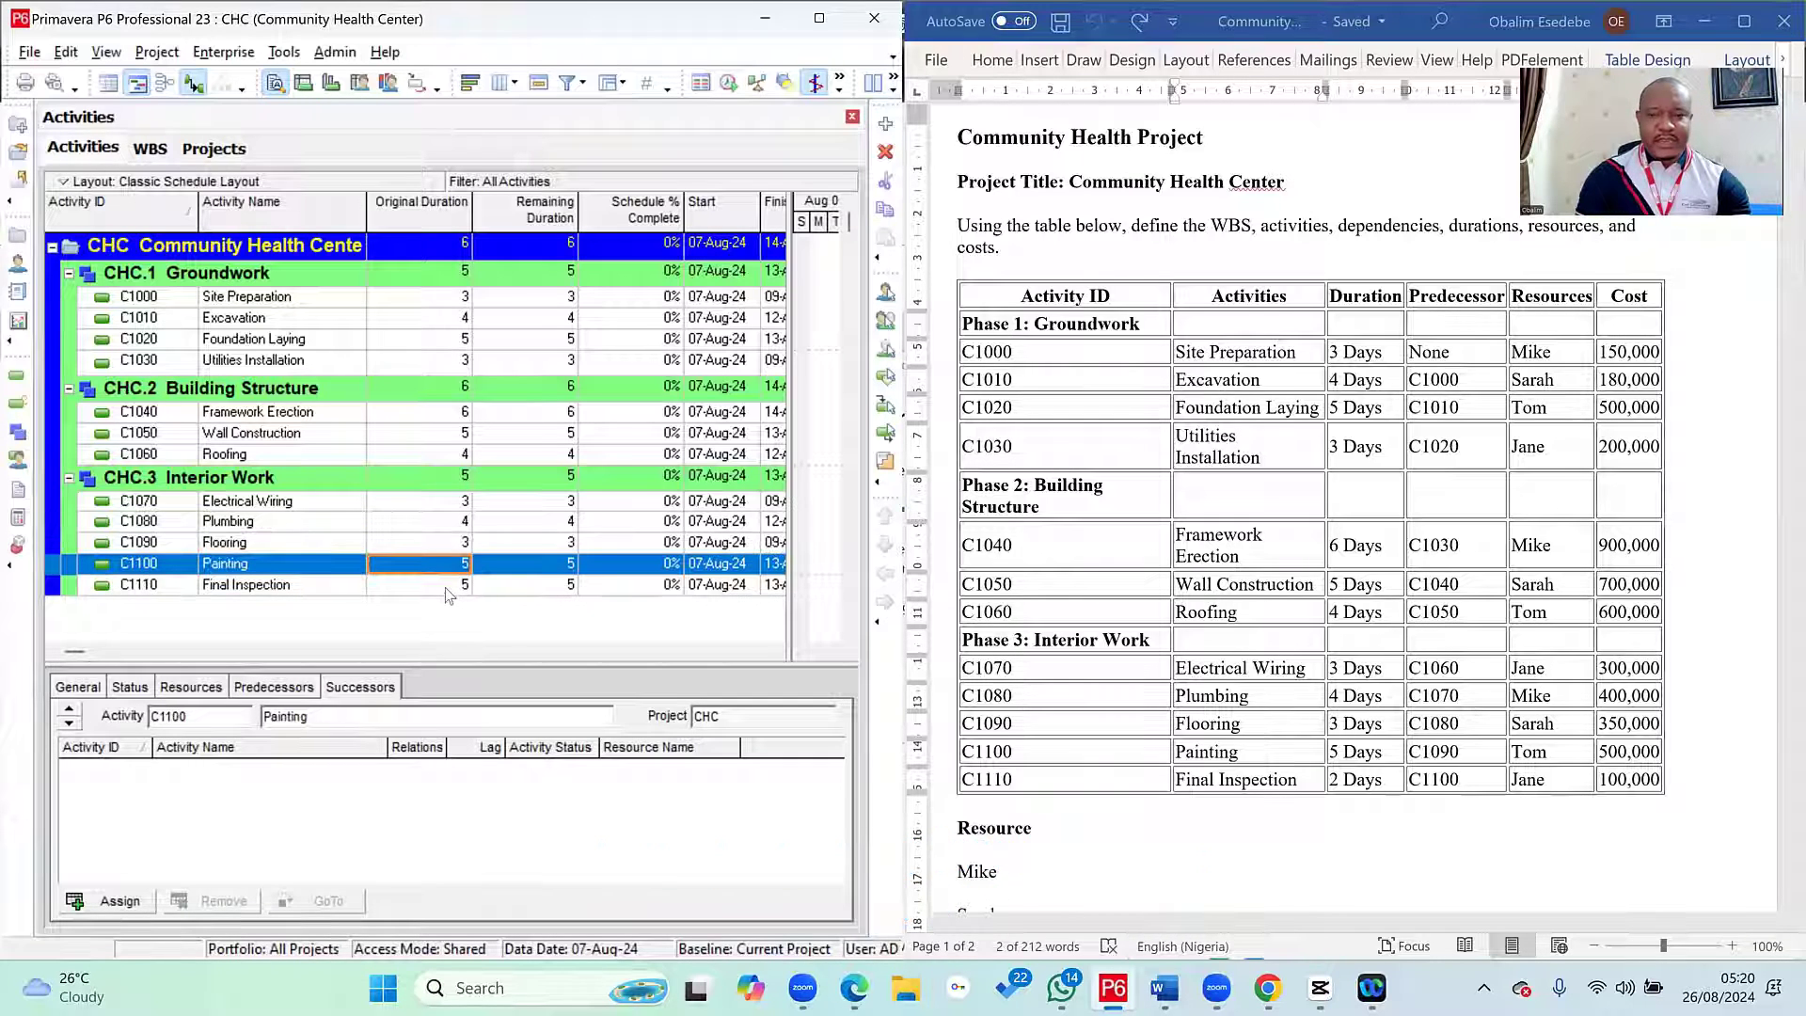
{"action": "left_click", "coordinate": [445, 589]}
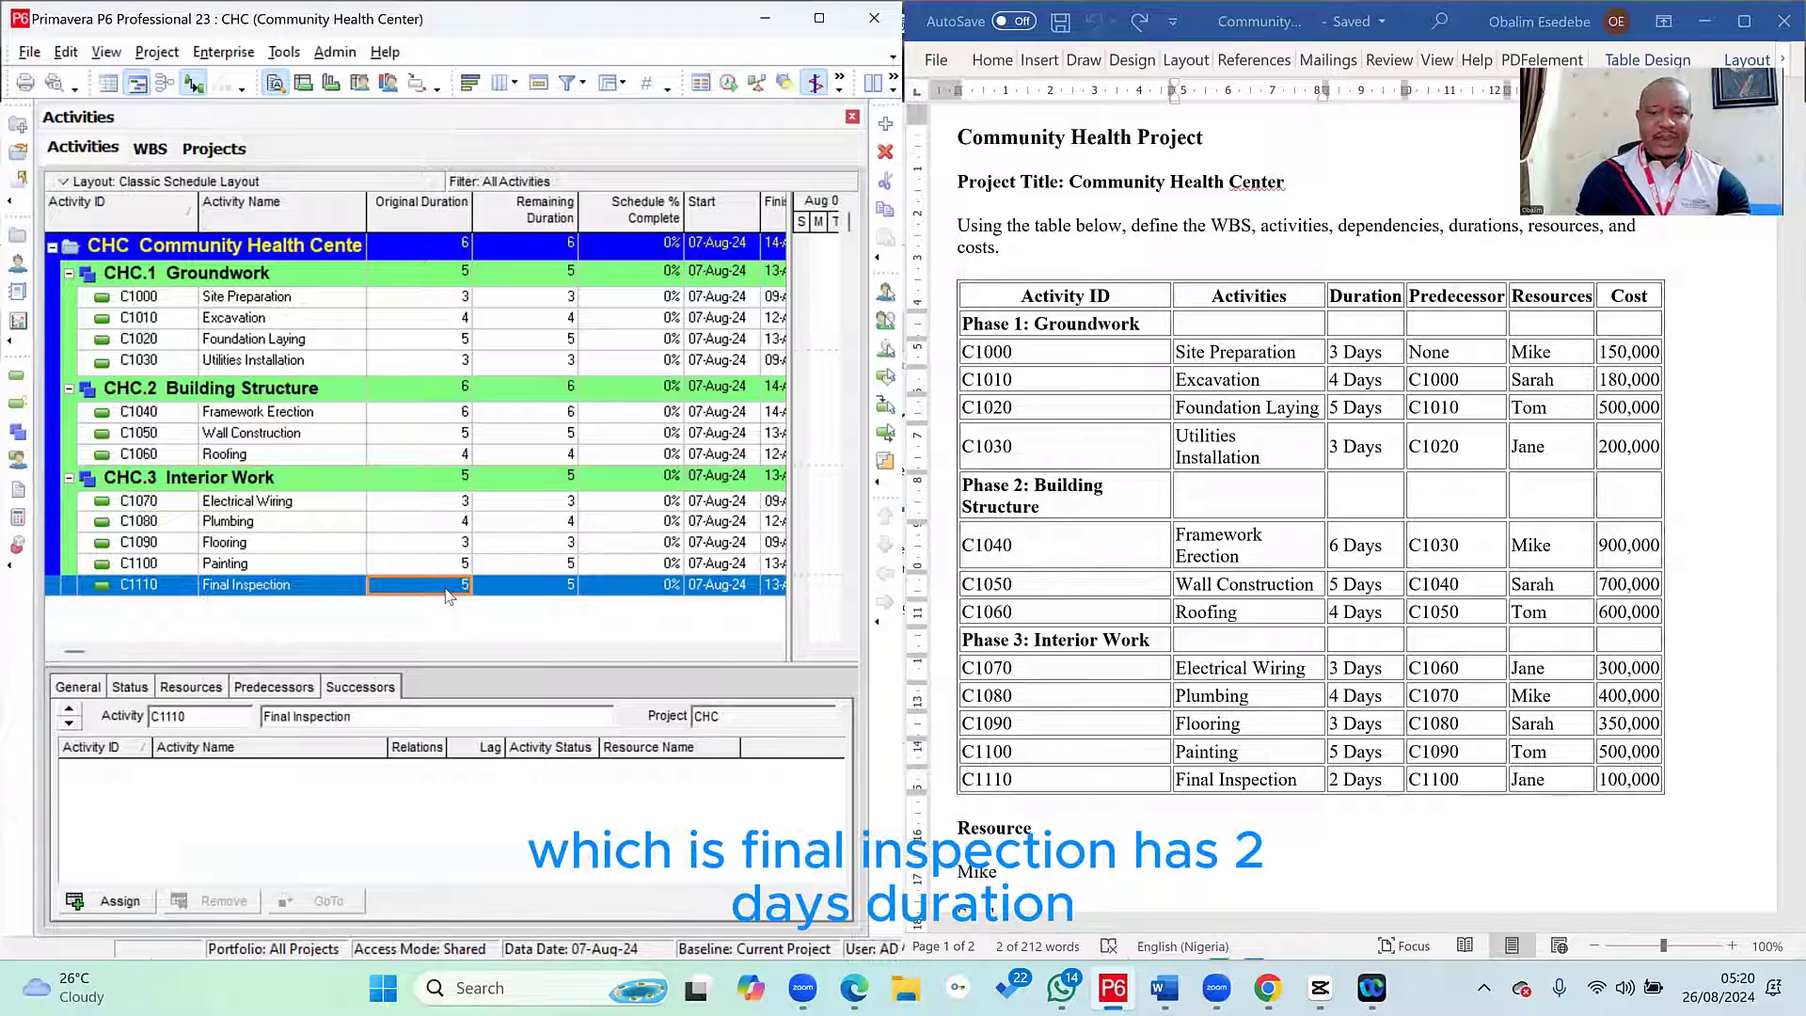
- Give Final Inspection a 2-day duration and scroll the Gantt chart back to the activity bars
{"action": "type", "text": "2"}
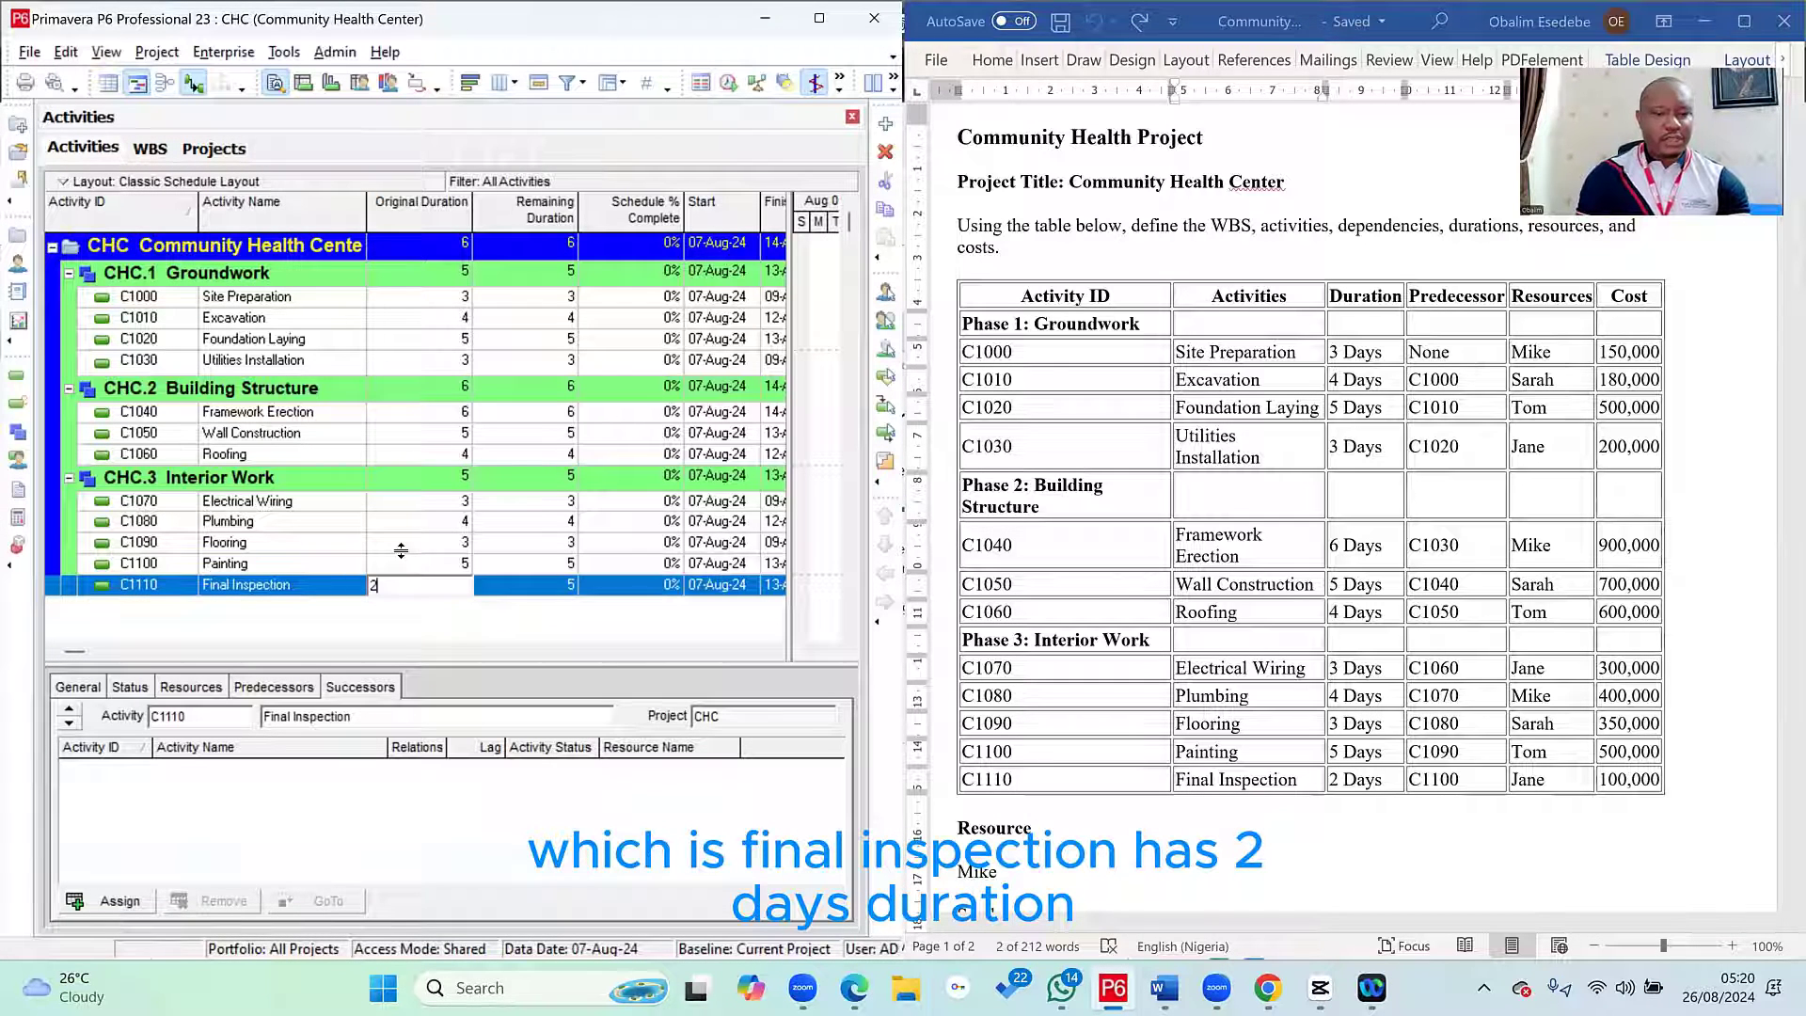
{"action": "key", "text": "Return"}
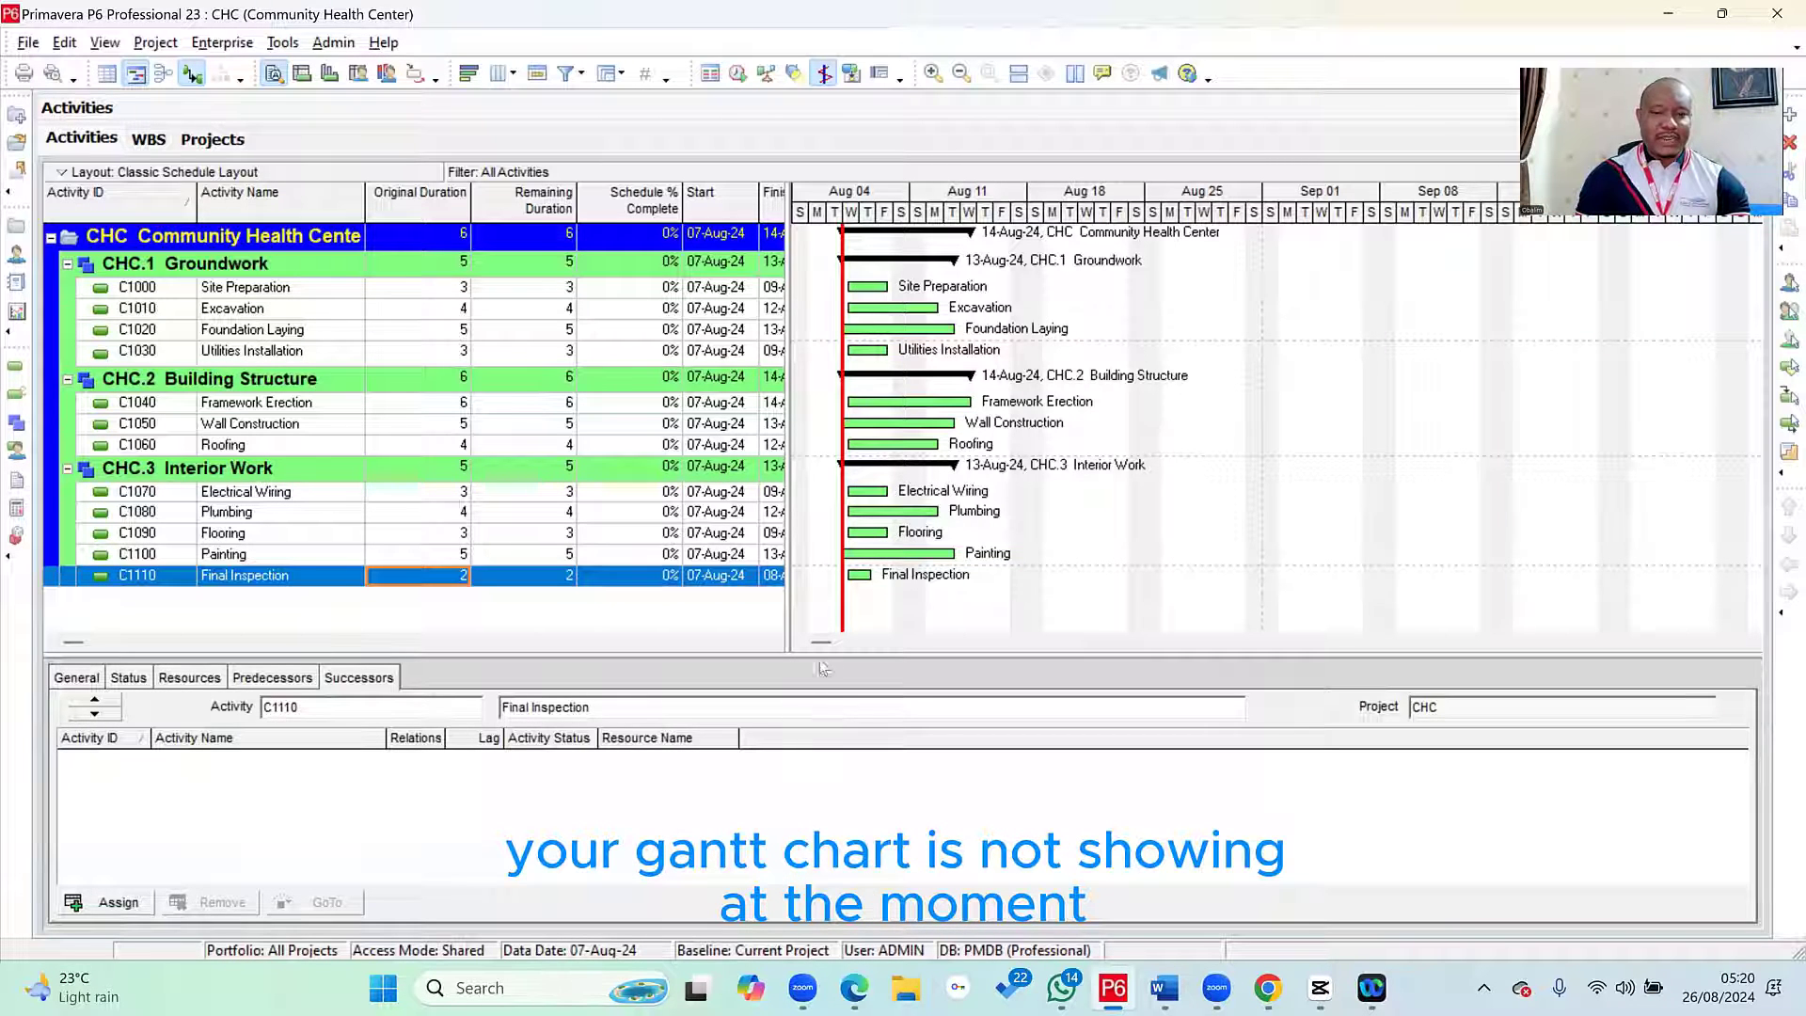
{"action": "mouse_move", "coordinate": [824, 649]}
{"action": "left_click_drag", "start_coordinate": [821, 642], "coordinate": [1755, 649]}
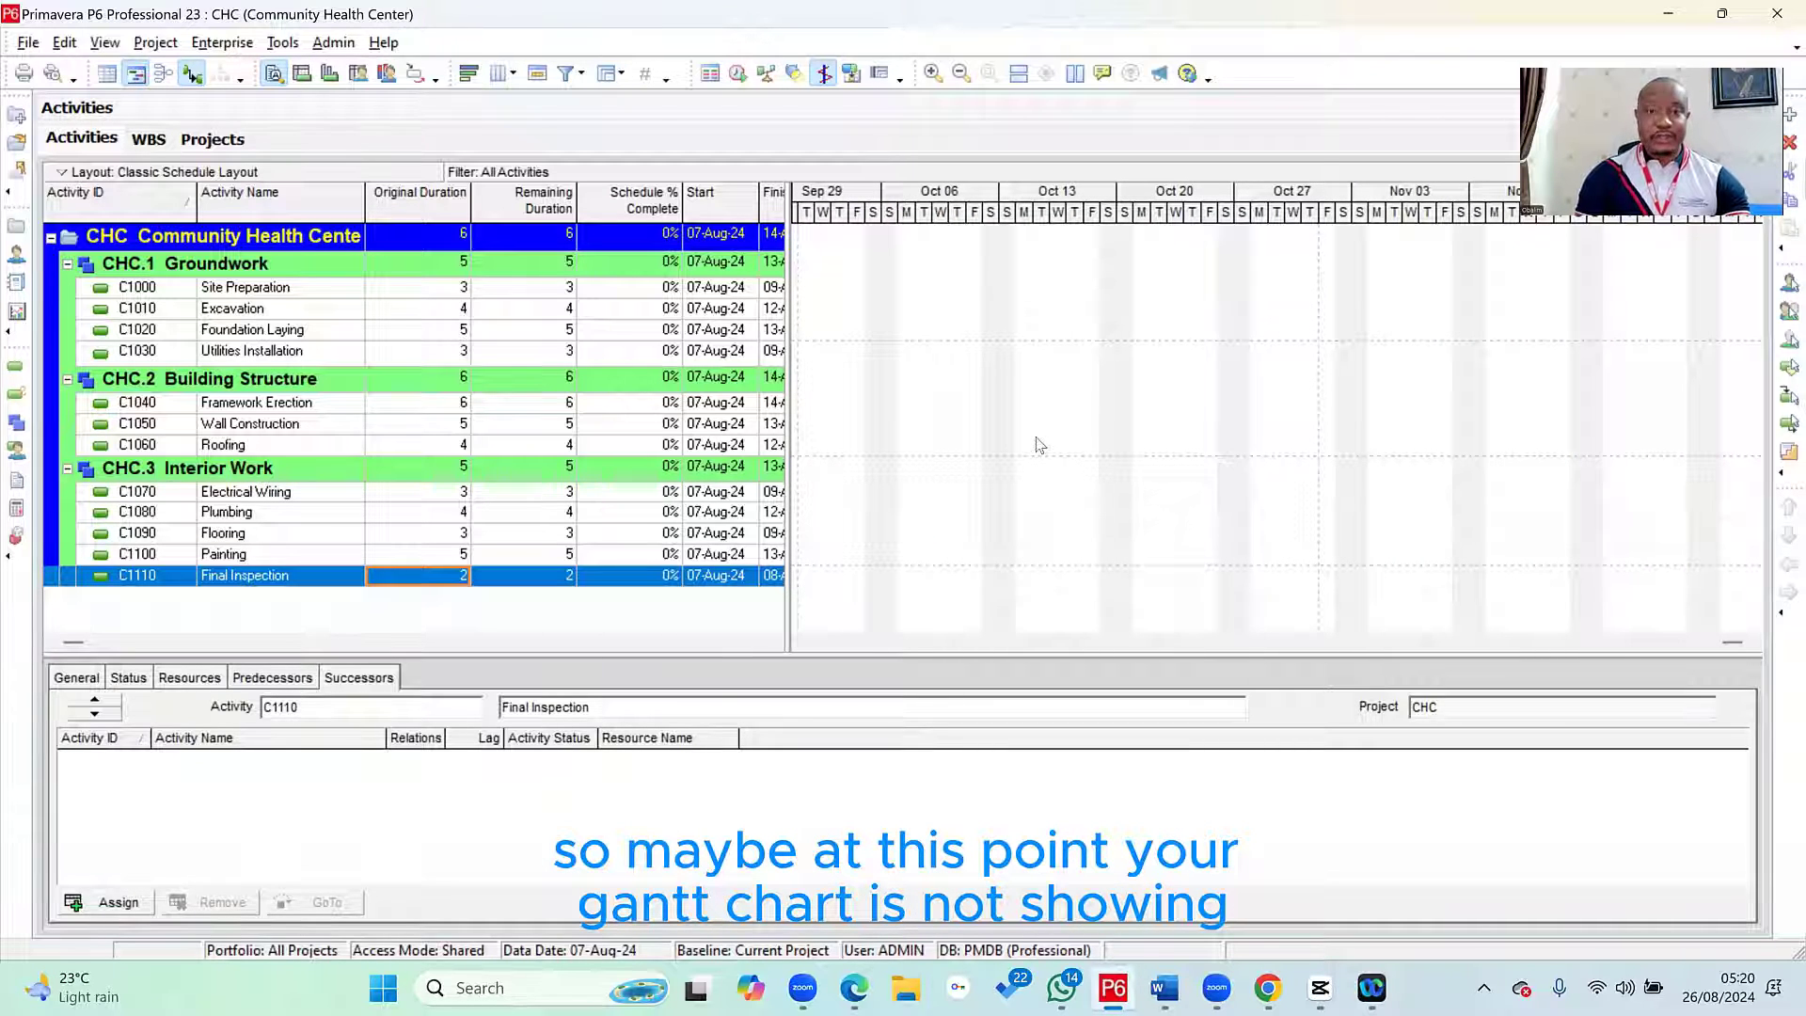
{"action": "double_click", "coordinate": [850, 318]}
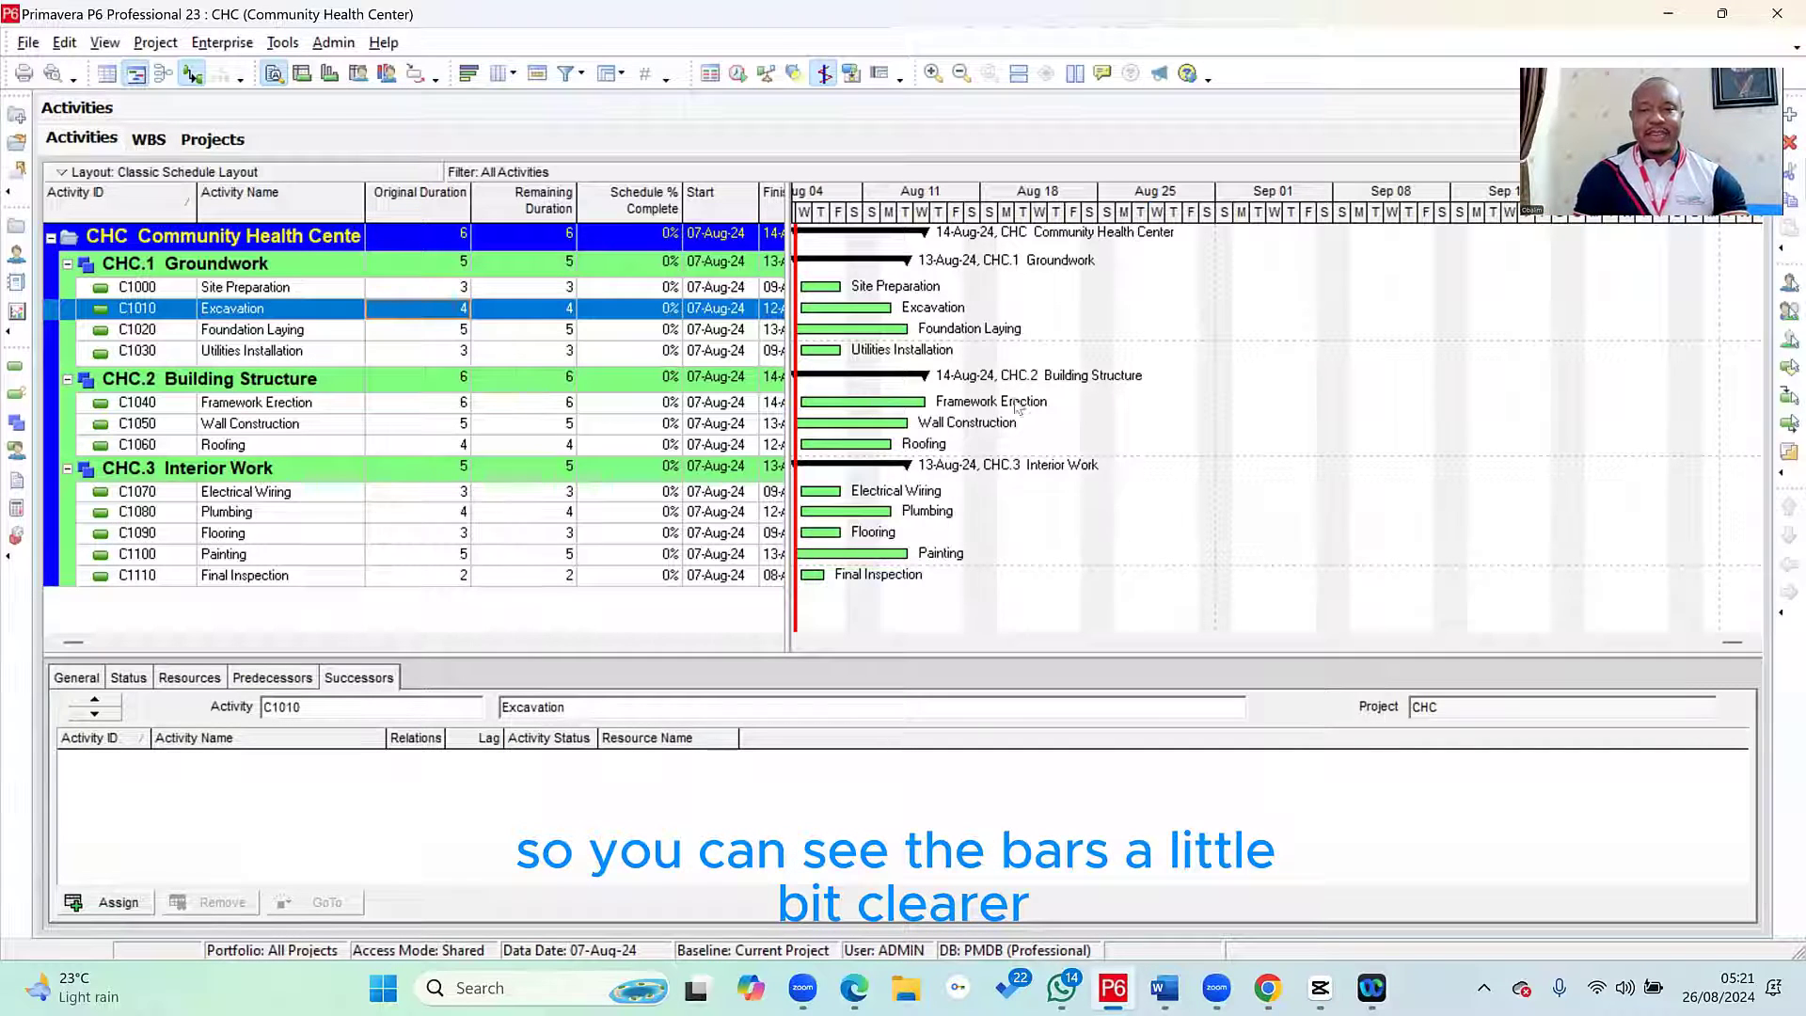
- Change the Gantt chart timescale's date interval to Week/Day 1
{"action": "right_click", "coordinate": [1219, 385]}
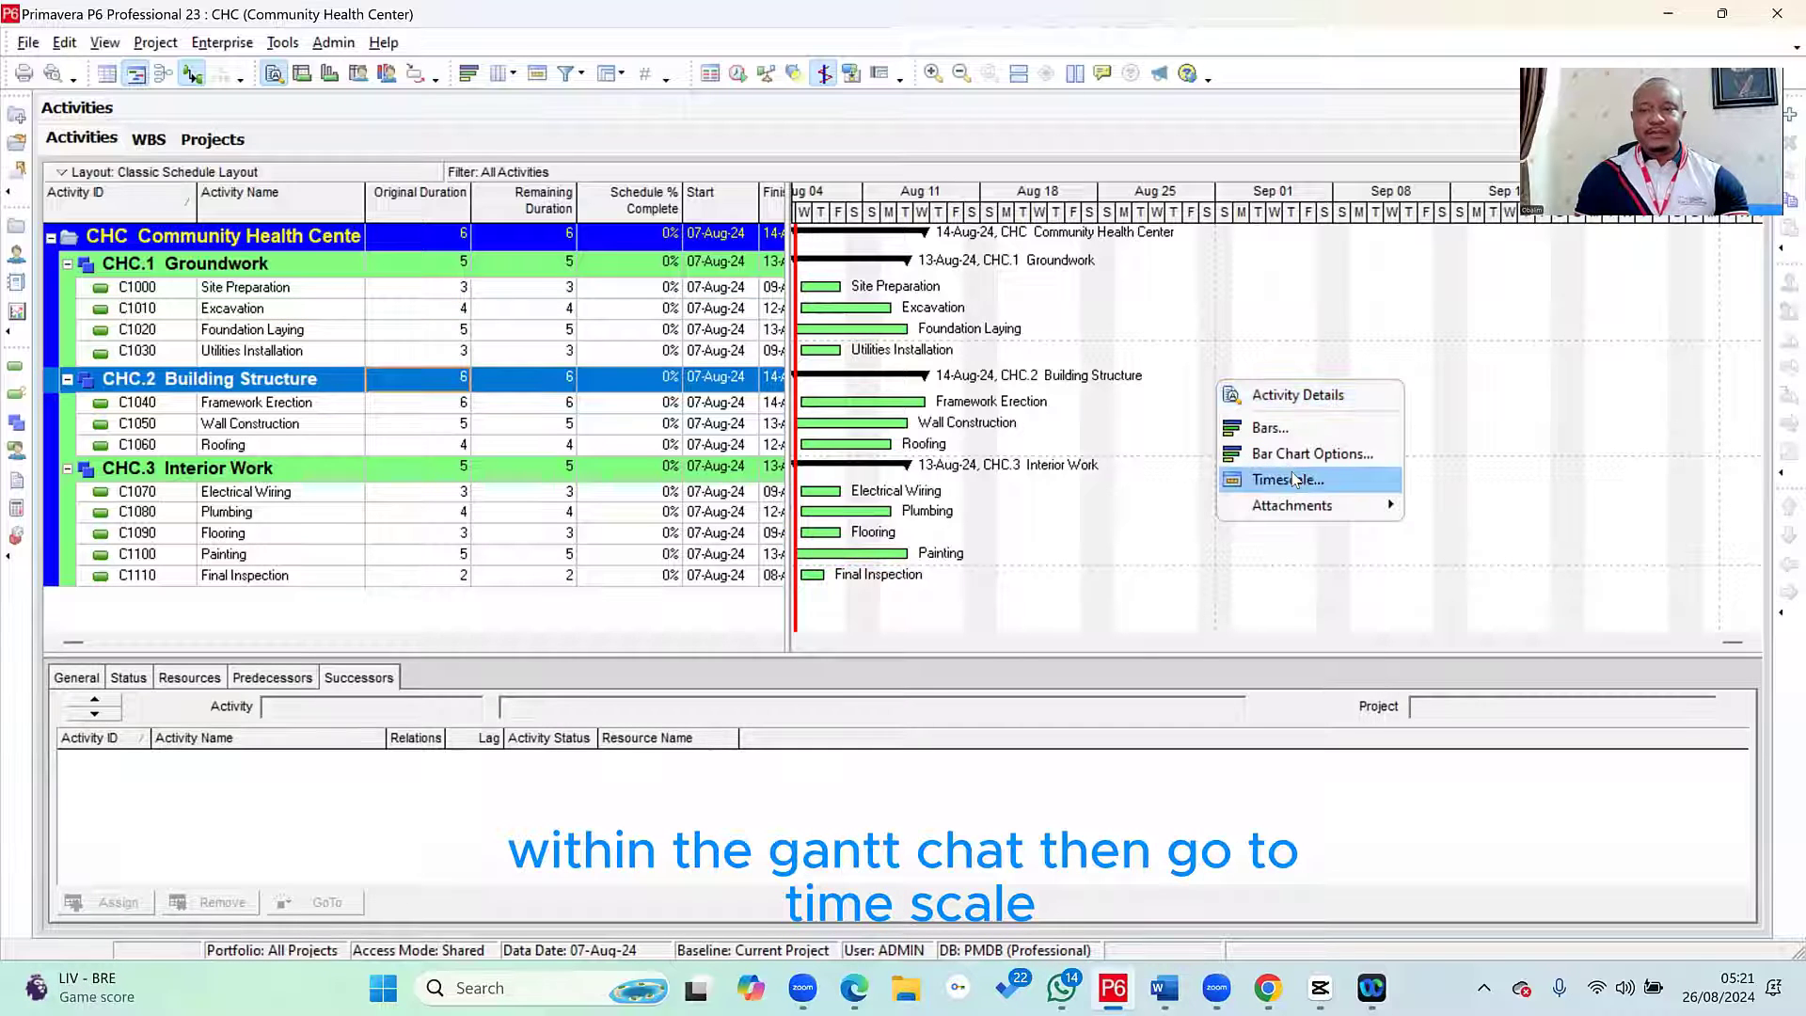
{"action": "left_click", "coordinate": [1299, 481]}
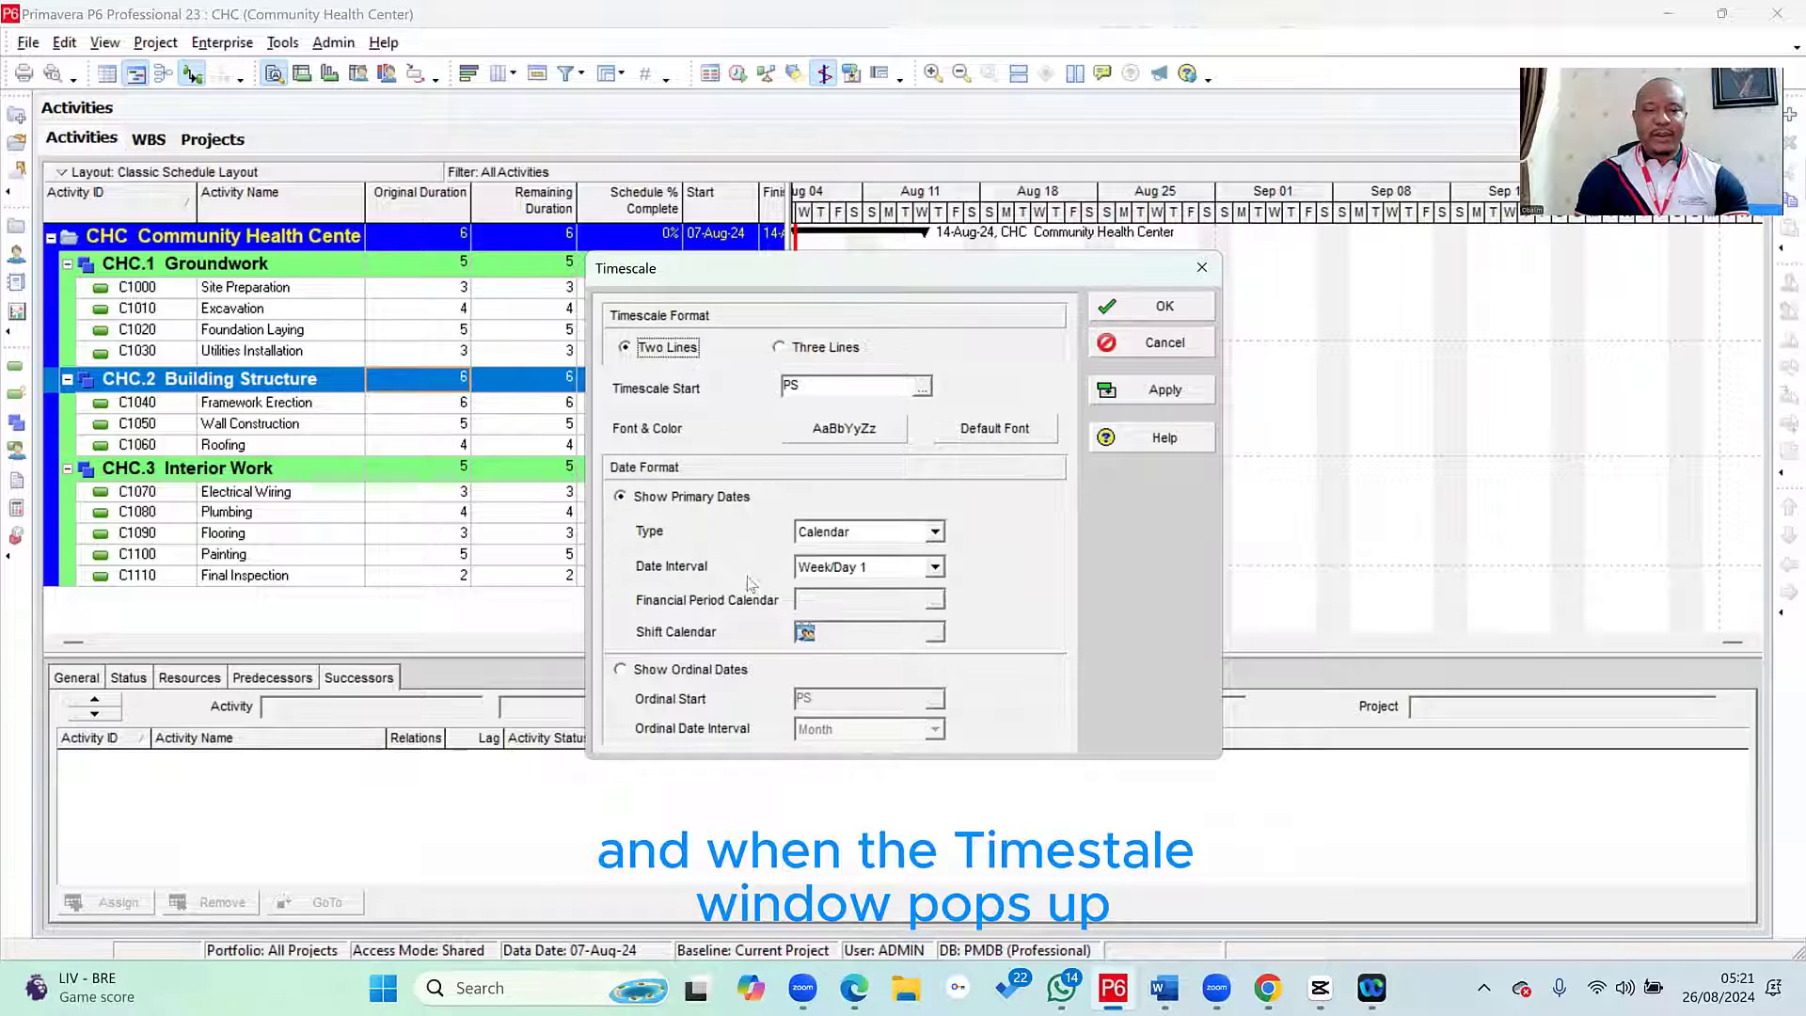
{"action": "left_click", "coordinate": [901, 566]}
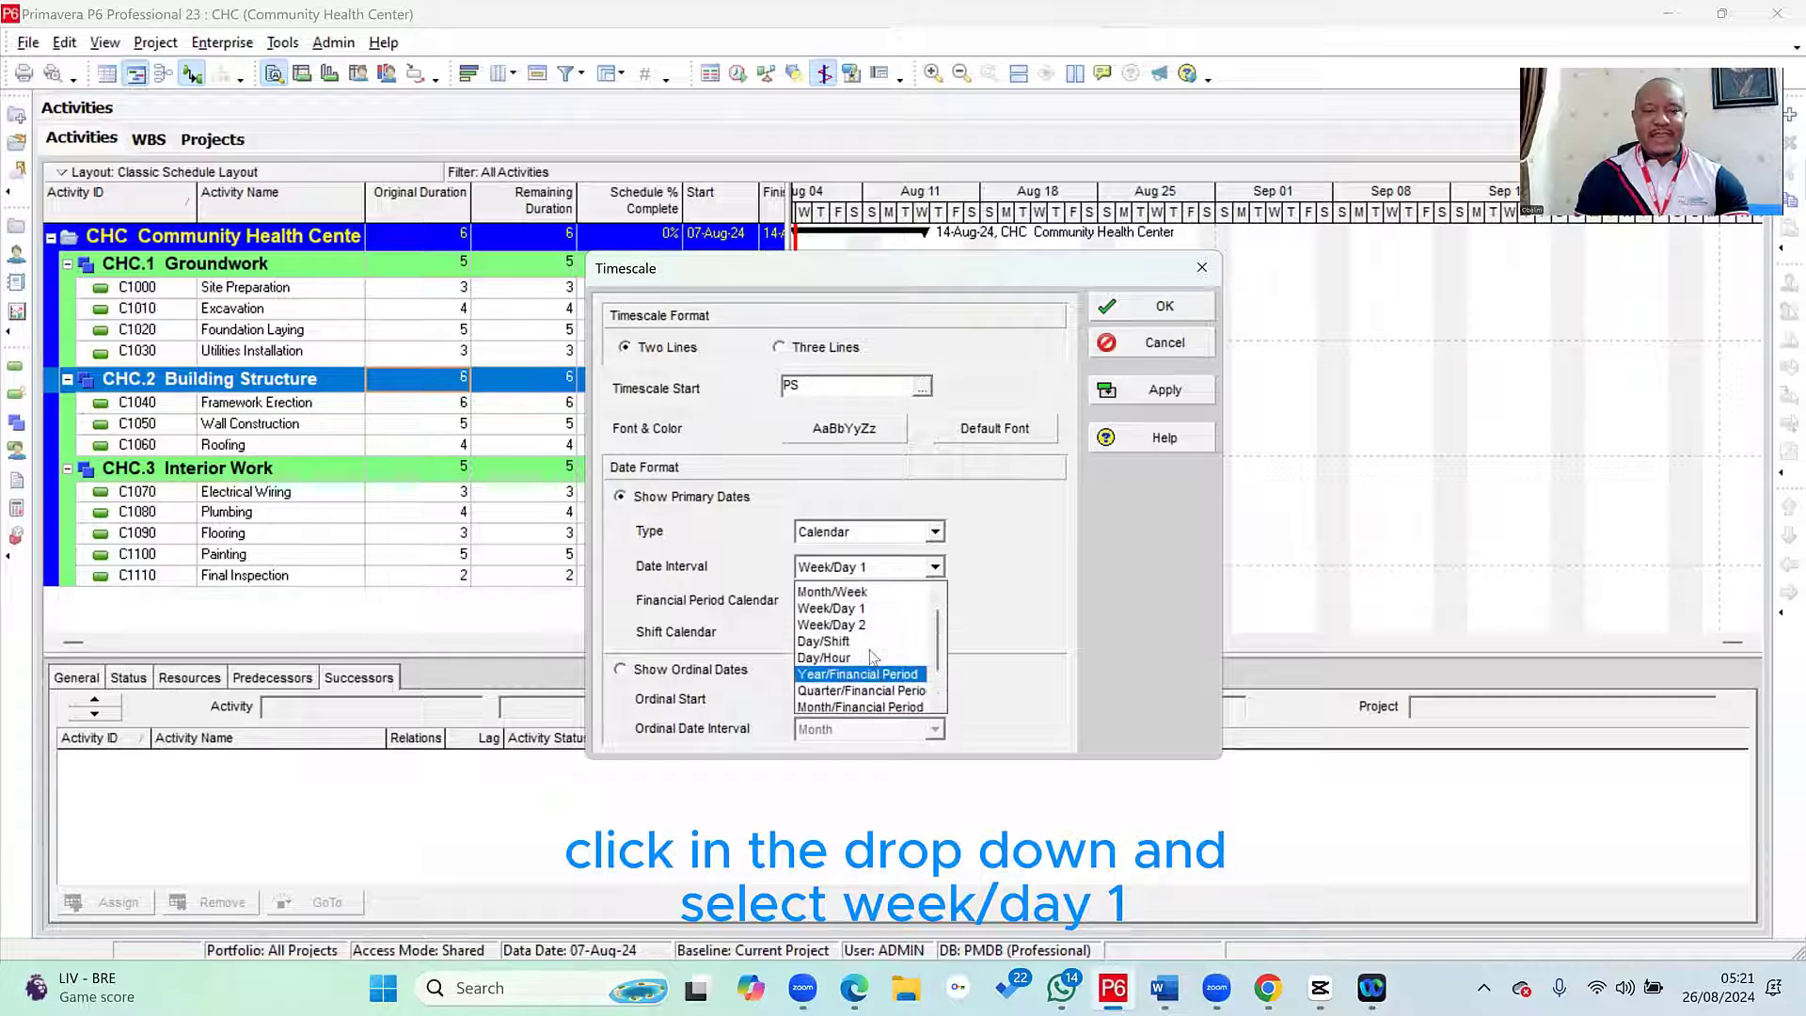
{"action": "scroll", "coordinate": [874, 642], "scroll_direction": "up", "scroll_amount": 2}
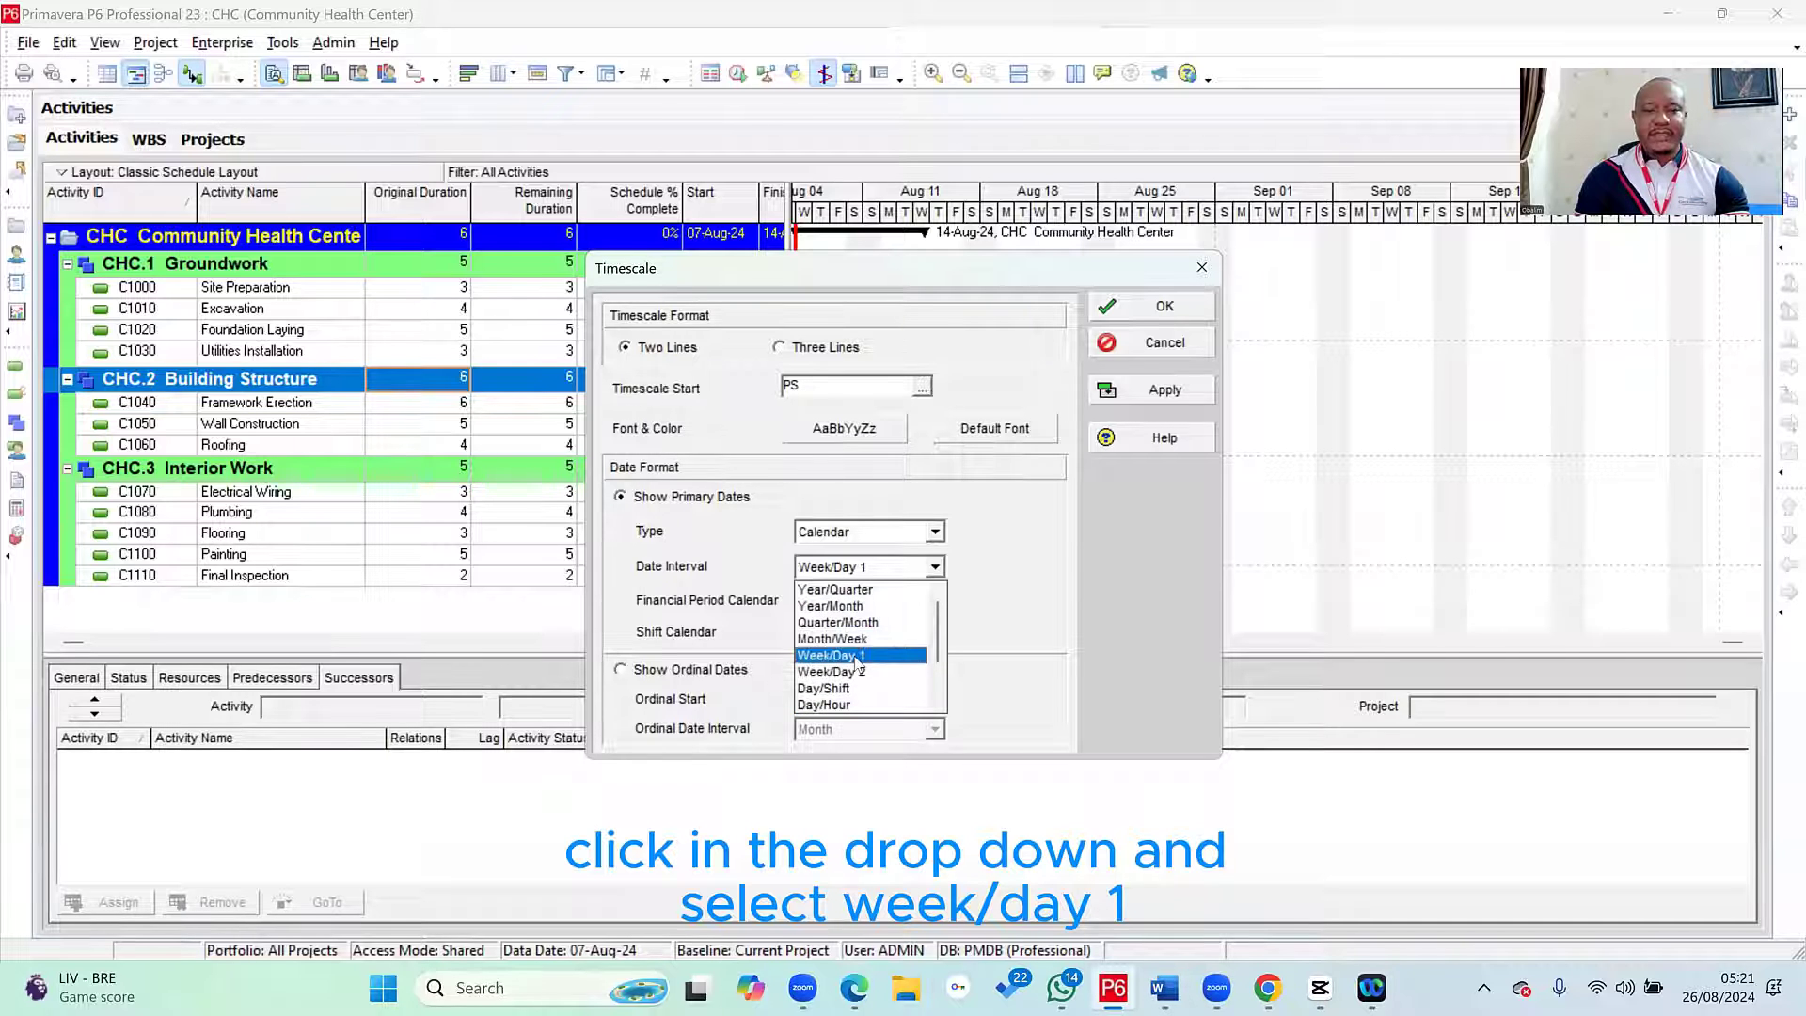
{"action": "left_click", "coordinate": [870, 651]}
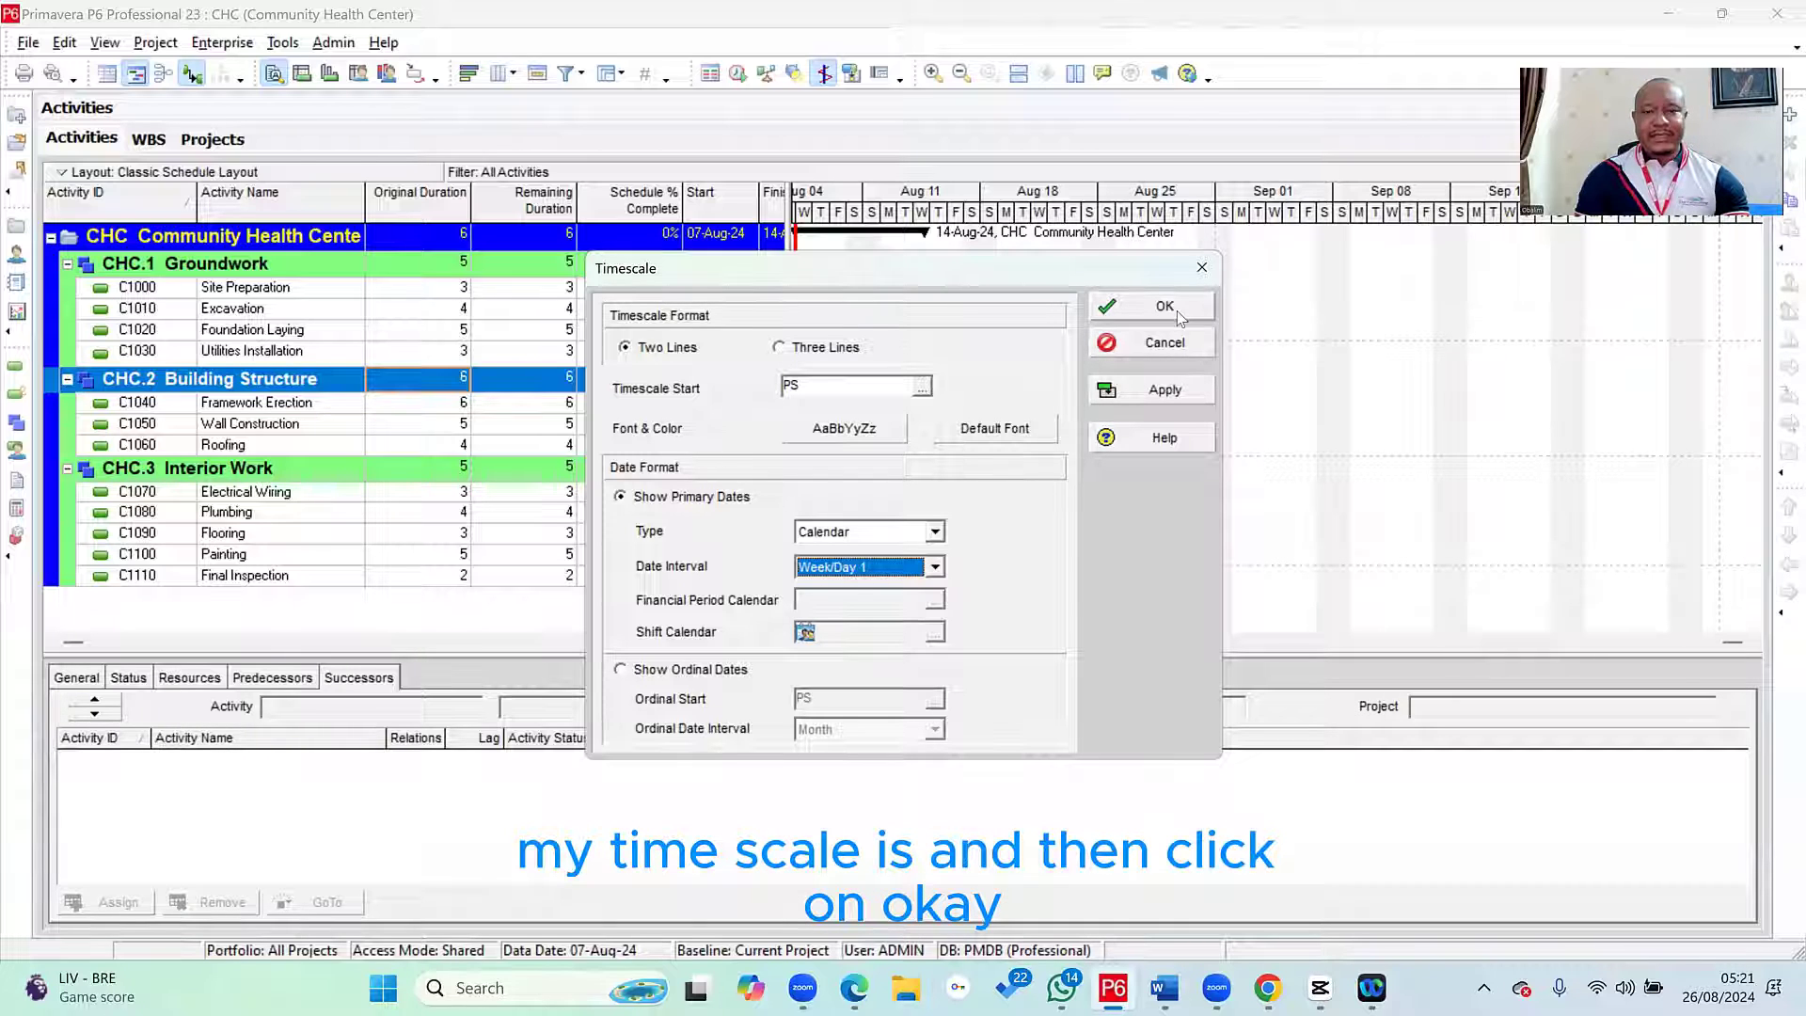
{"action": "key", "text": "Return"}
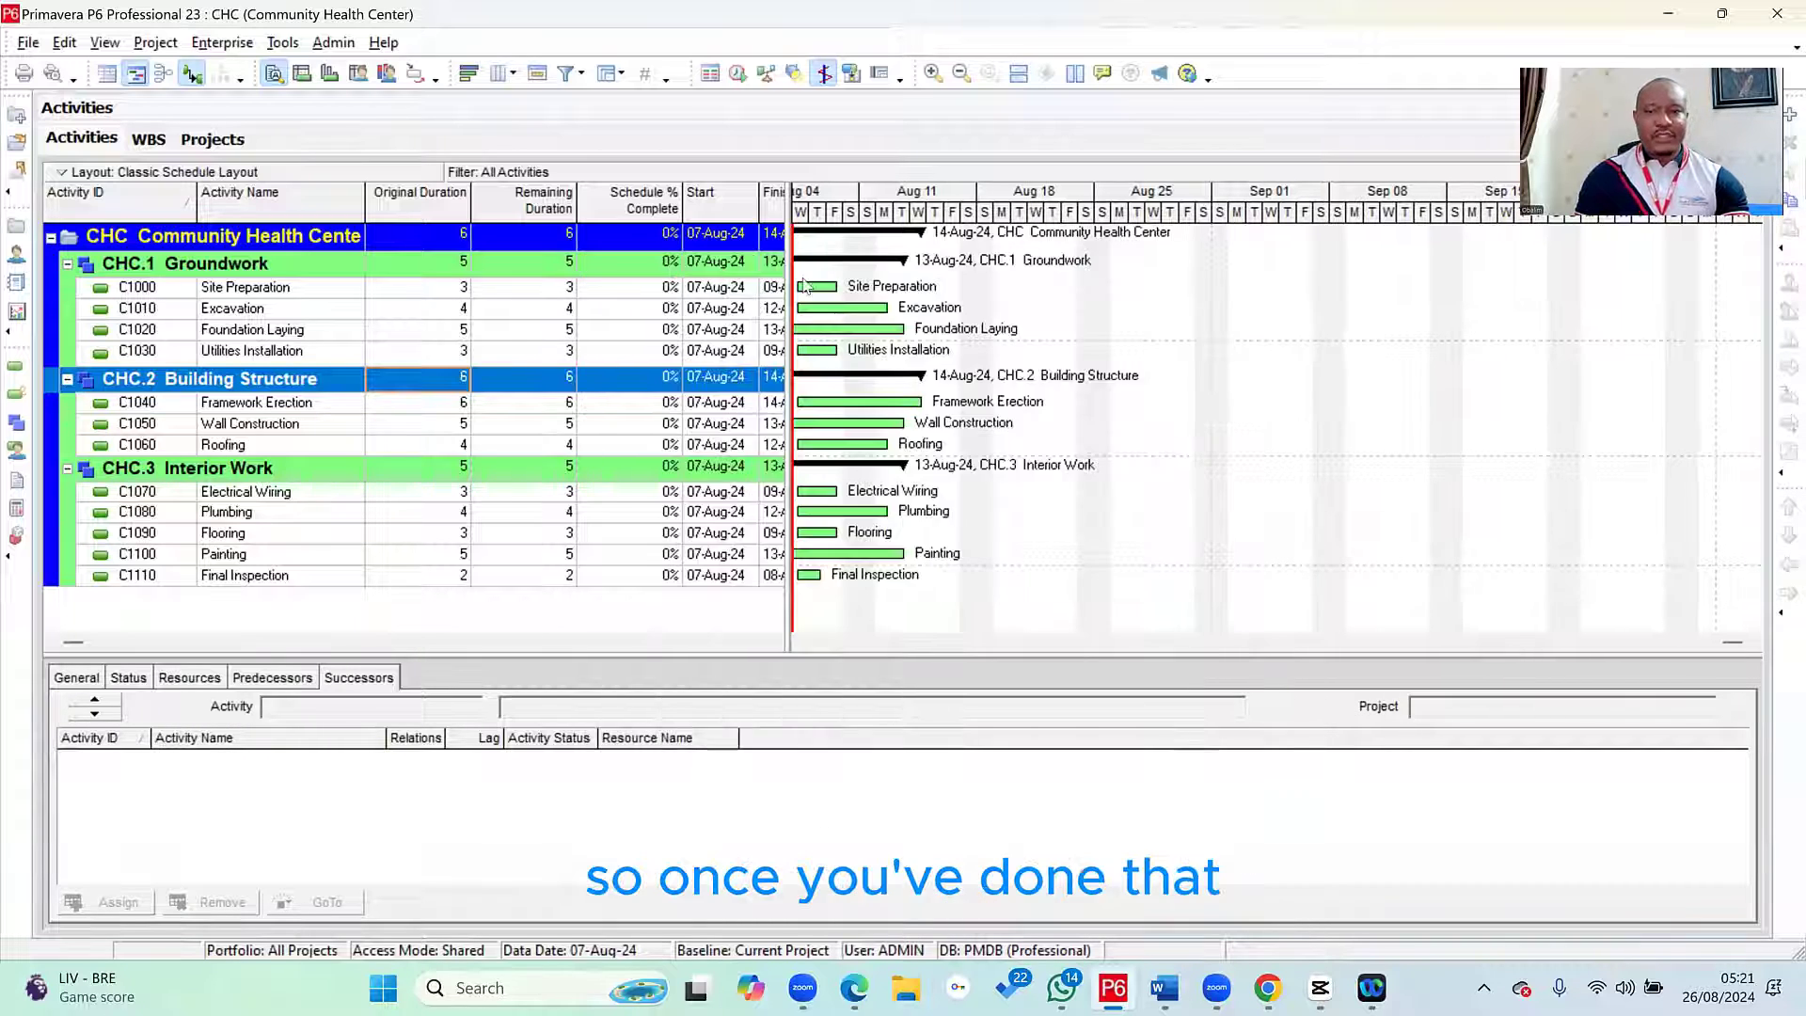